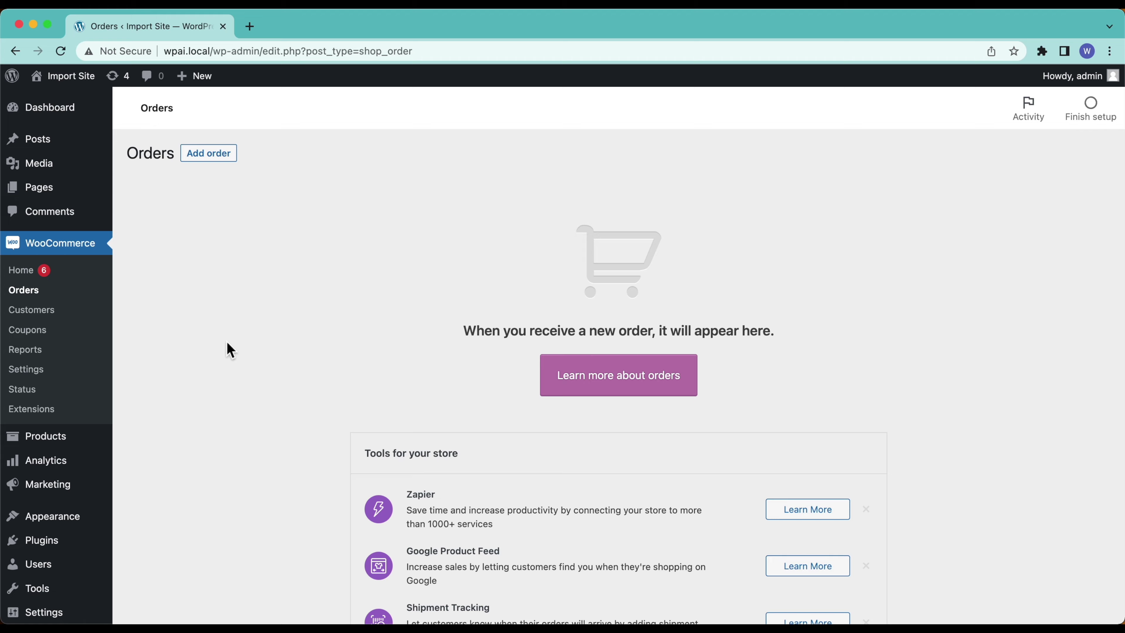
# - Begin a New Import and choose Upload a file after checking the existing-file and download options
pyautogui.scroll(-5, 230, 350)
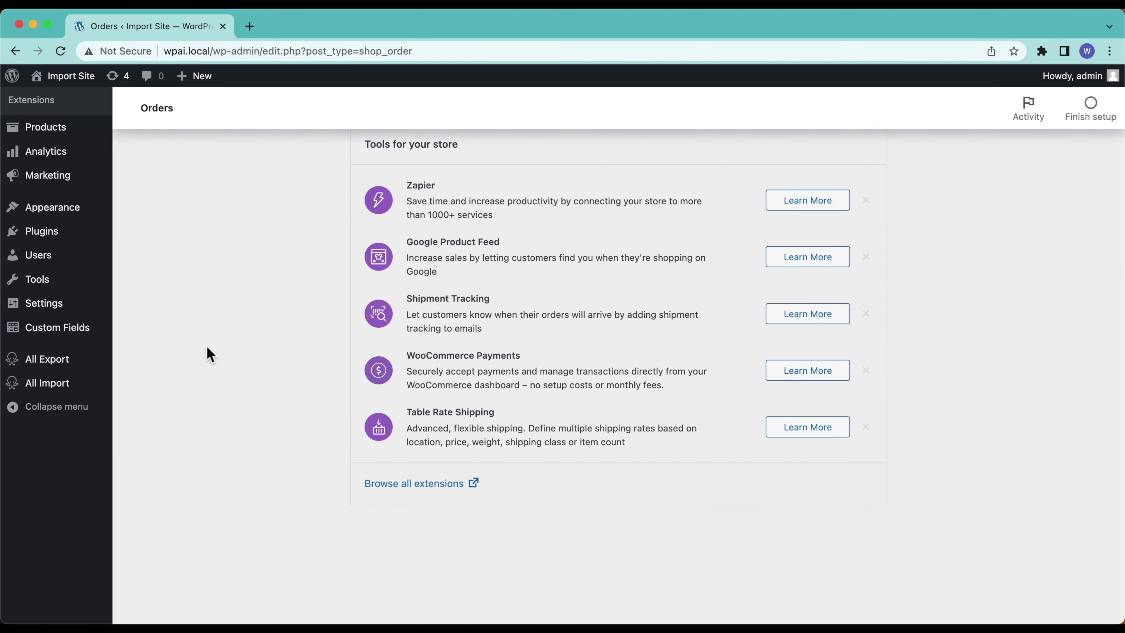
pyautogui.moveTo(69, 396)
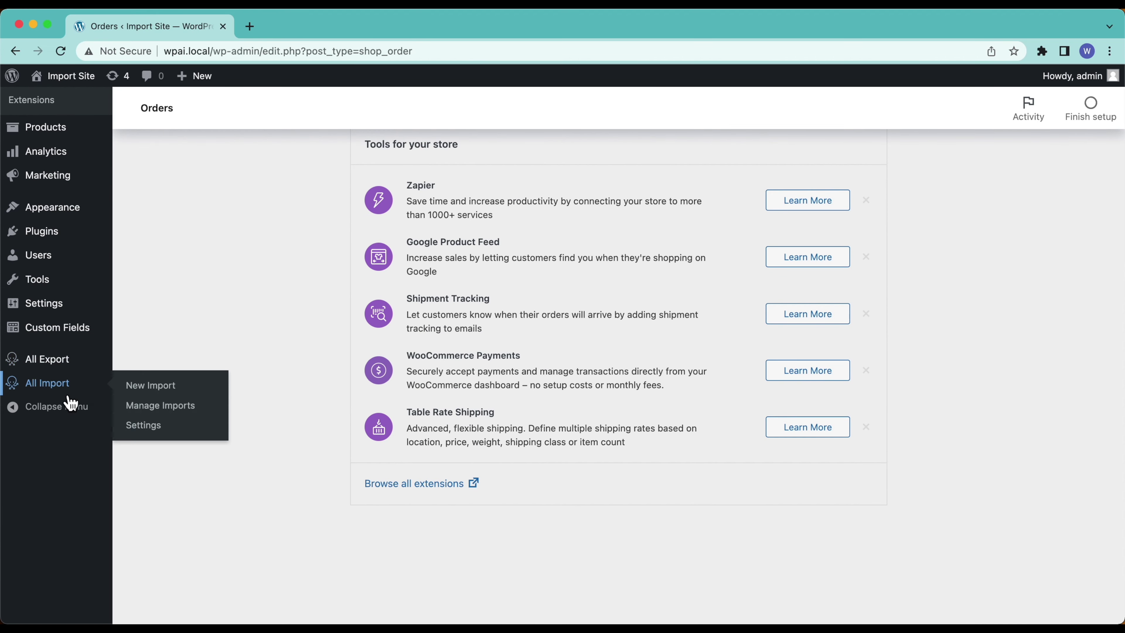
pyautogui.click(181, 391)
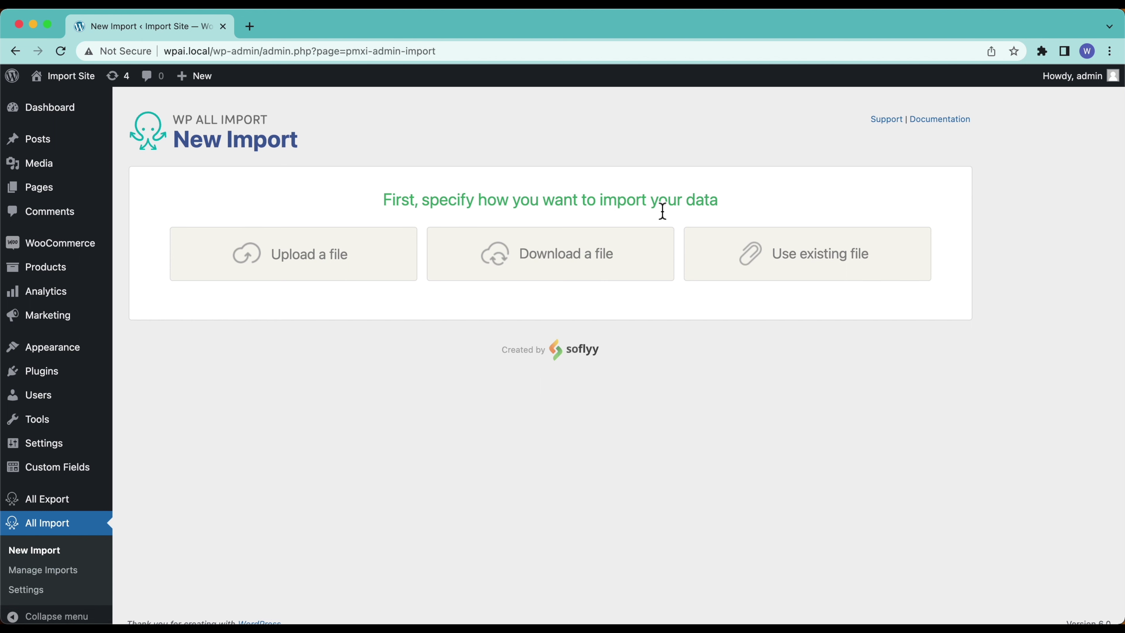
pyautogui.click(727, 268)
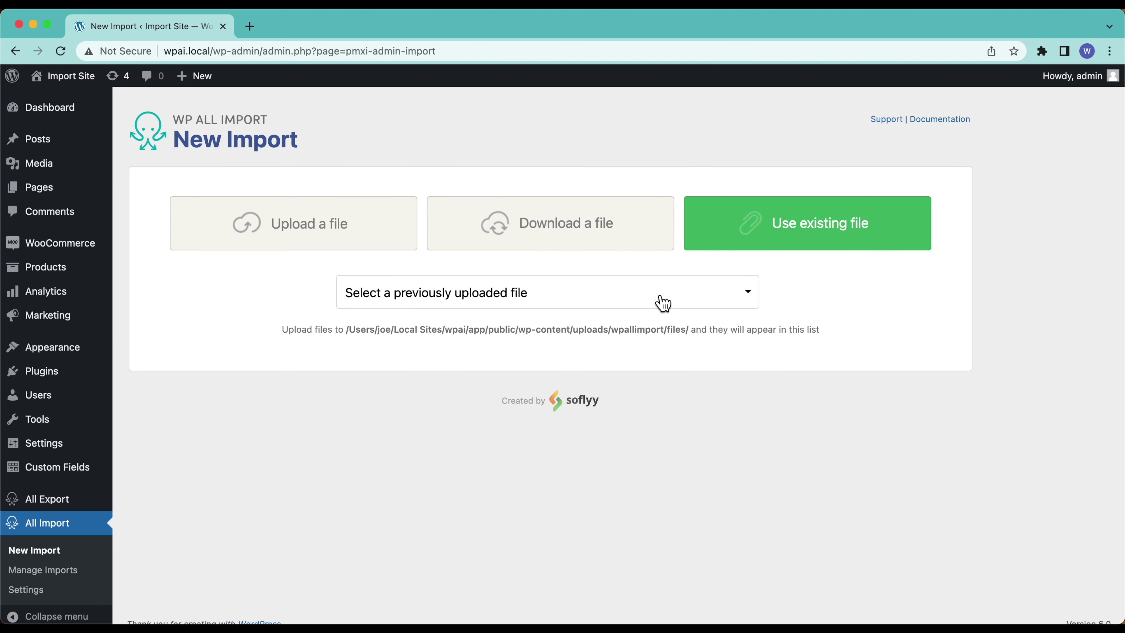
pyautogui.click(500, 232)
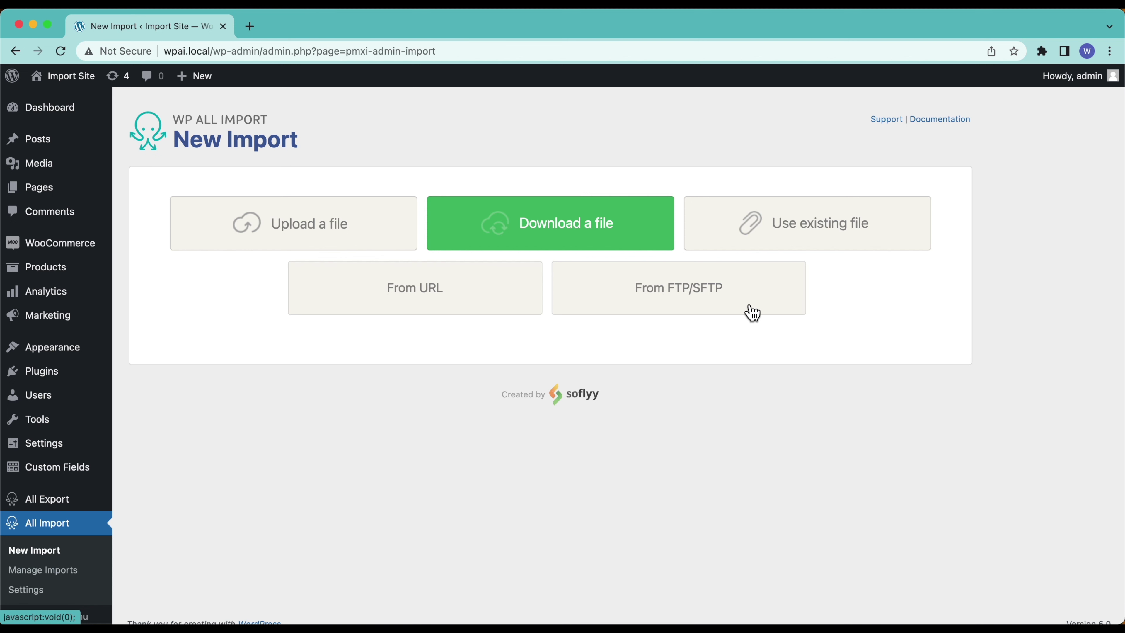
pyautogui.click(380, 232)
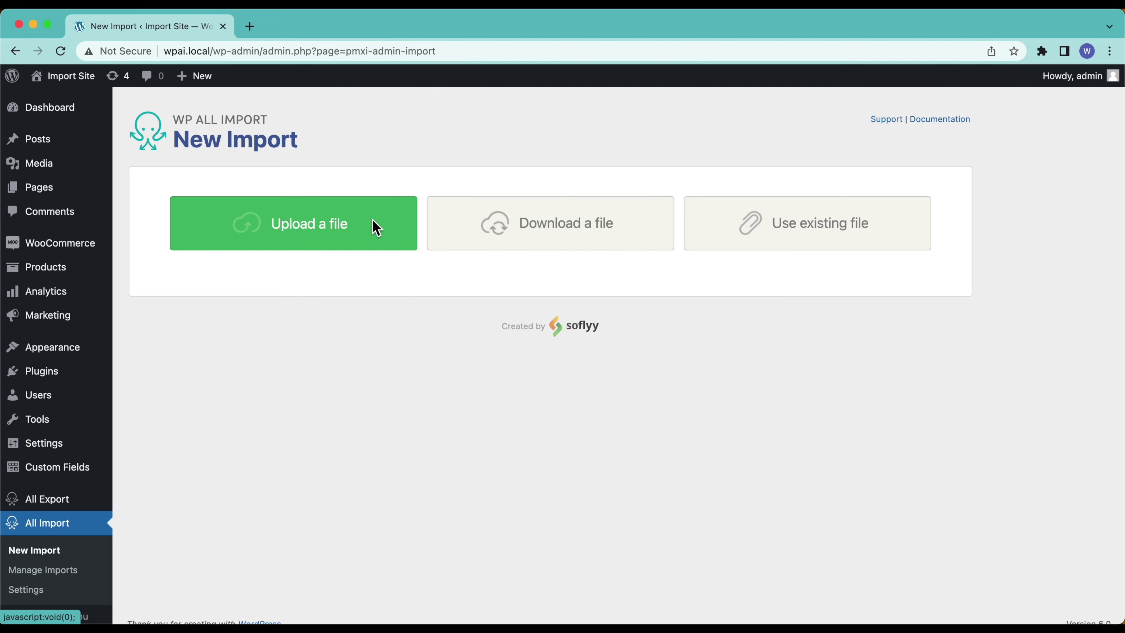
# - Select Order Import.csv in Downloads and Quick Look its order rows before closing the preview
pyautogui.click(339, 168)
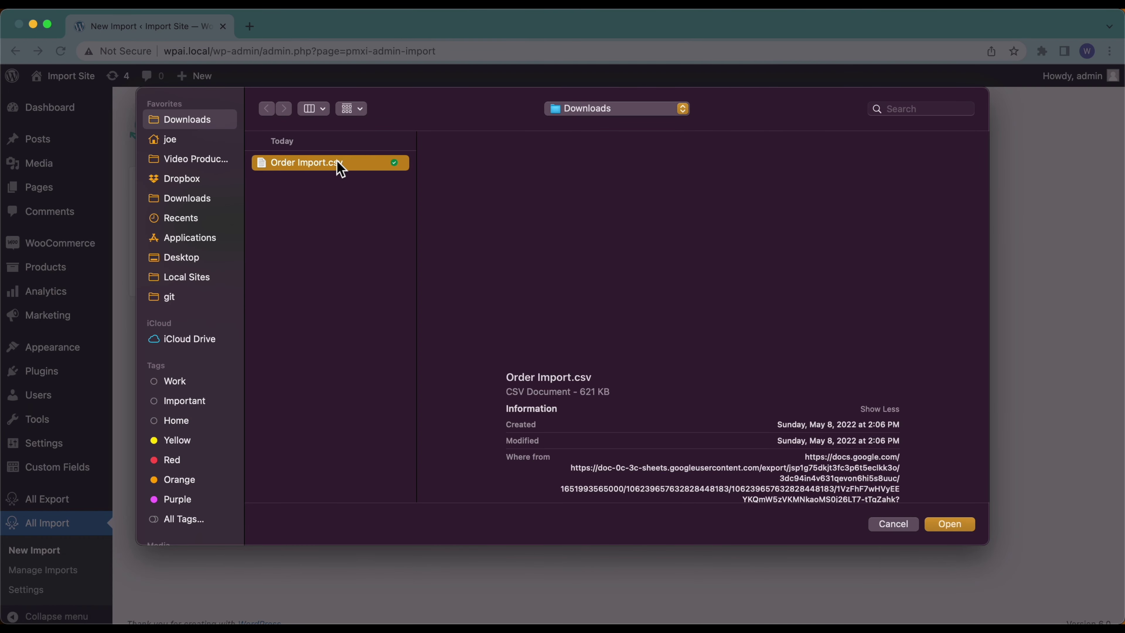
pyautogui.press('space')
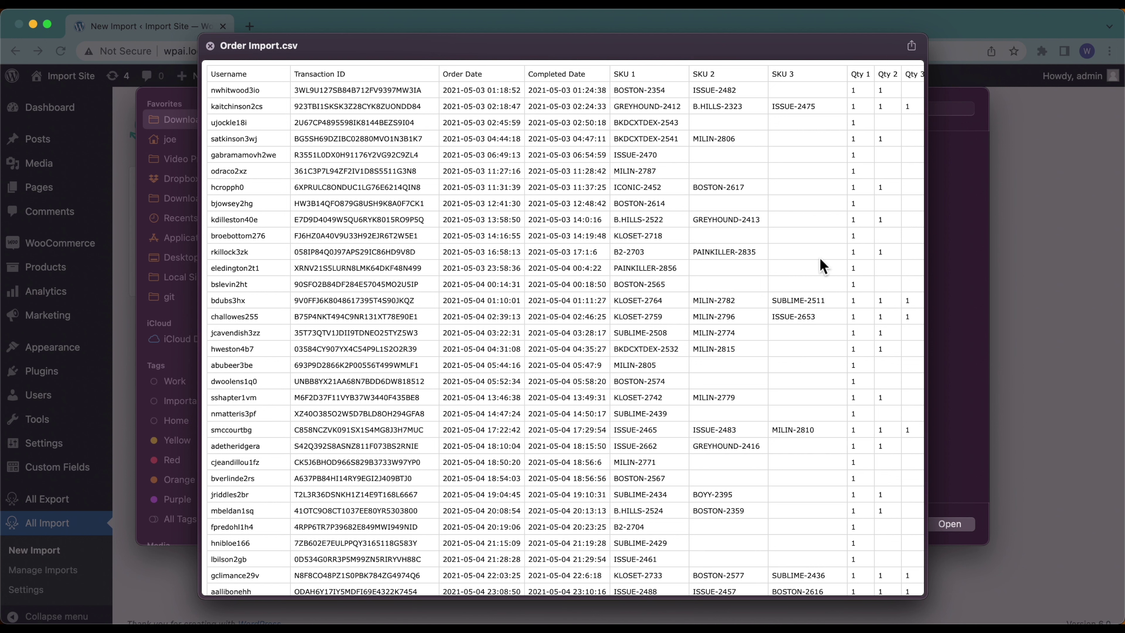
pyautogui.scroll(-1, 820, 258)
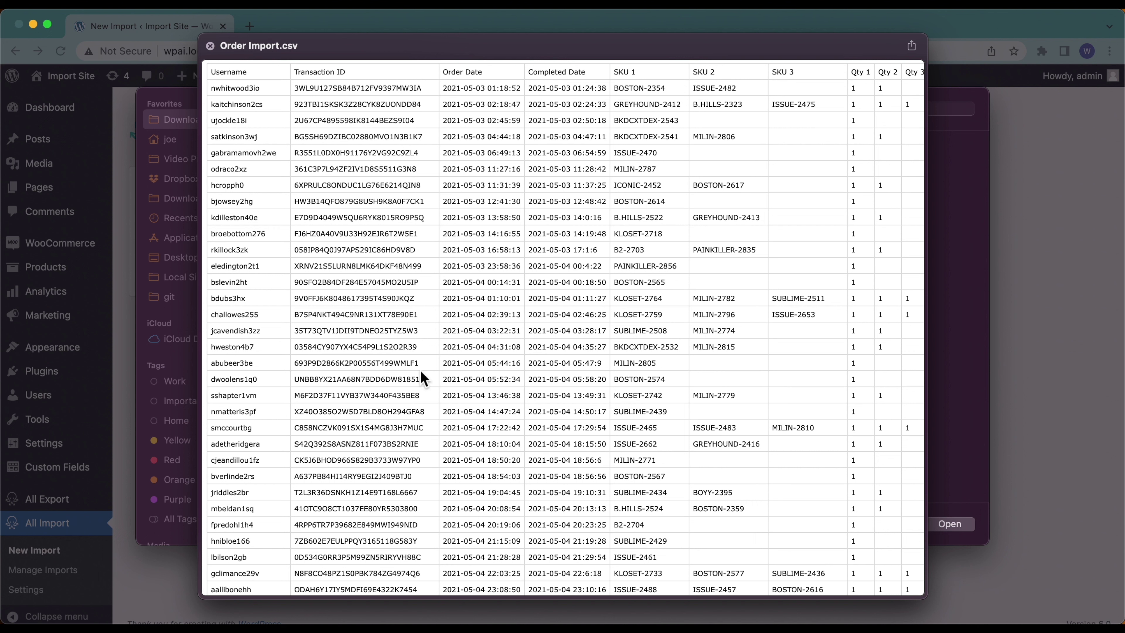
pyautogui.press('space')
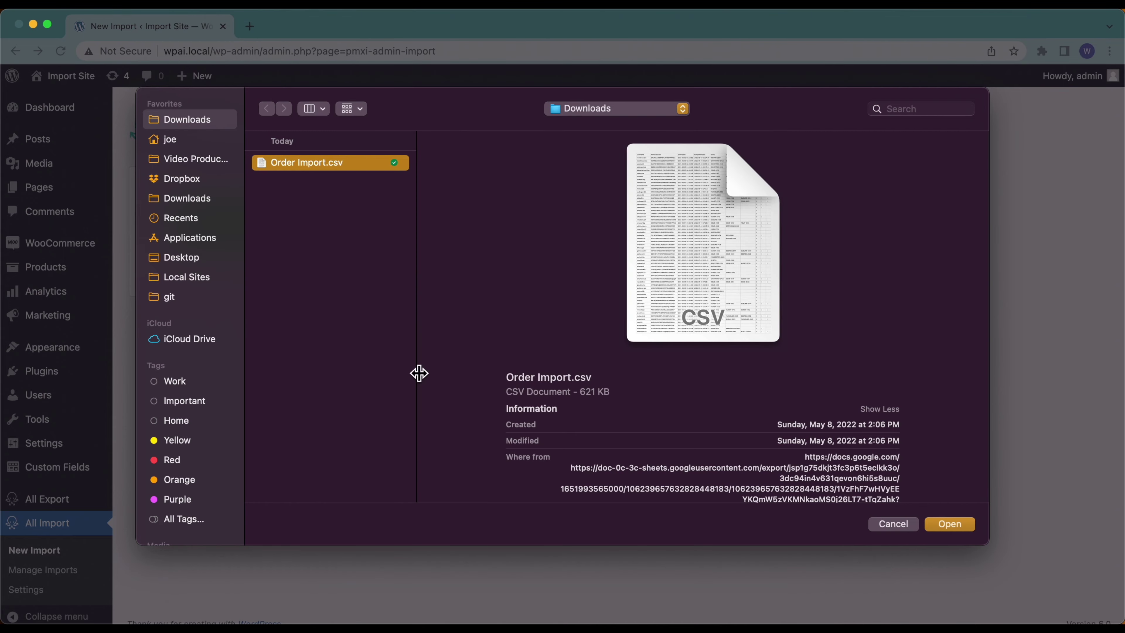
# - Upload Order Import.csv as New Items creating WooCommerce Orders and continue to step 2
pyautogui.click(956, 527)
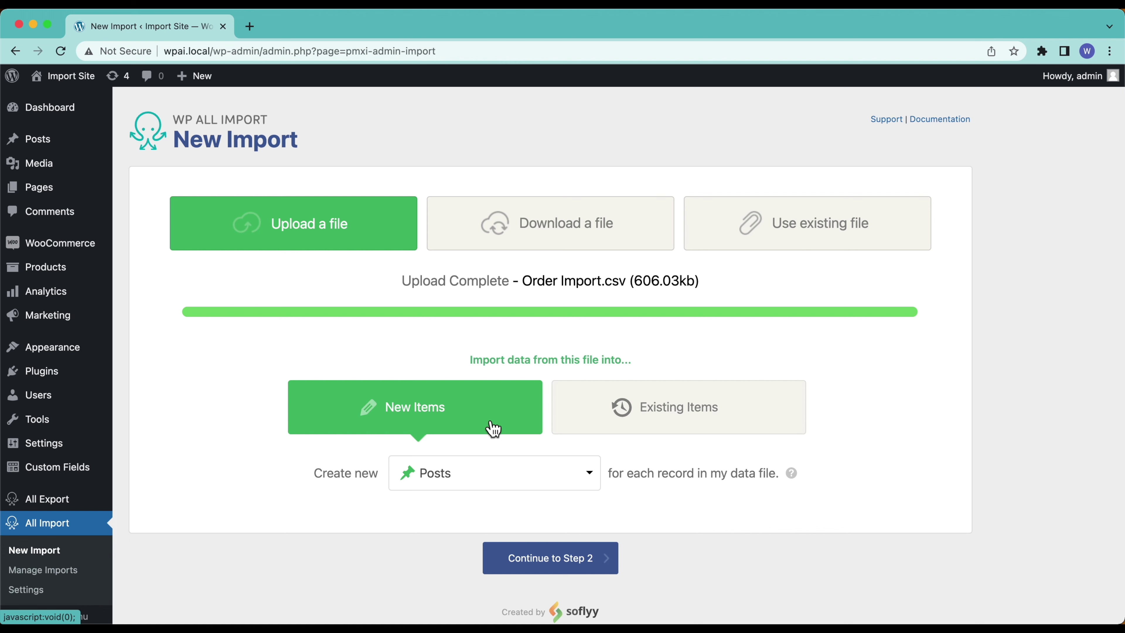
pyautogui.scroll(-2, 476, 414)
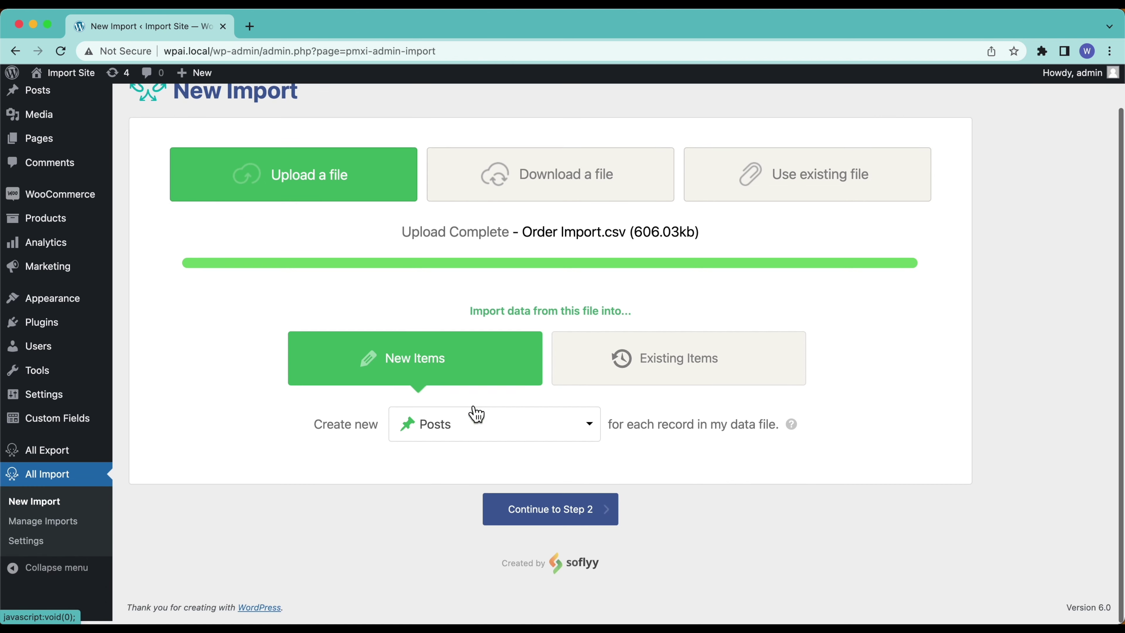
pyautogui.click(507, 439)
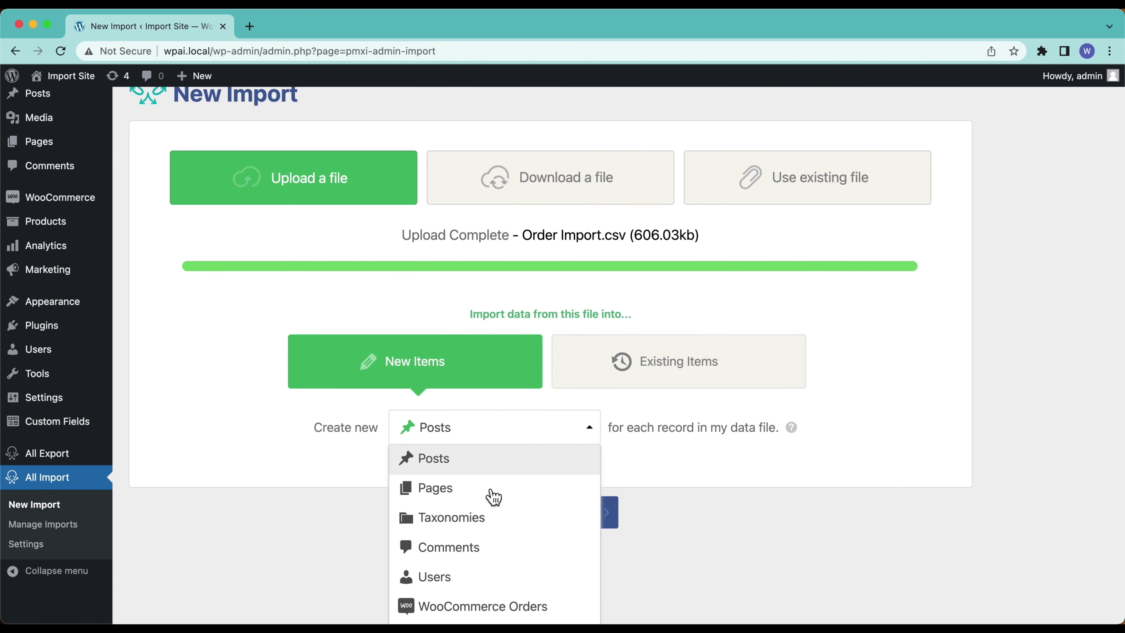
pyautogui.click(463, 606)
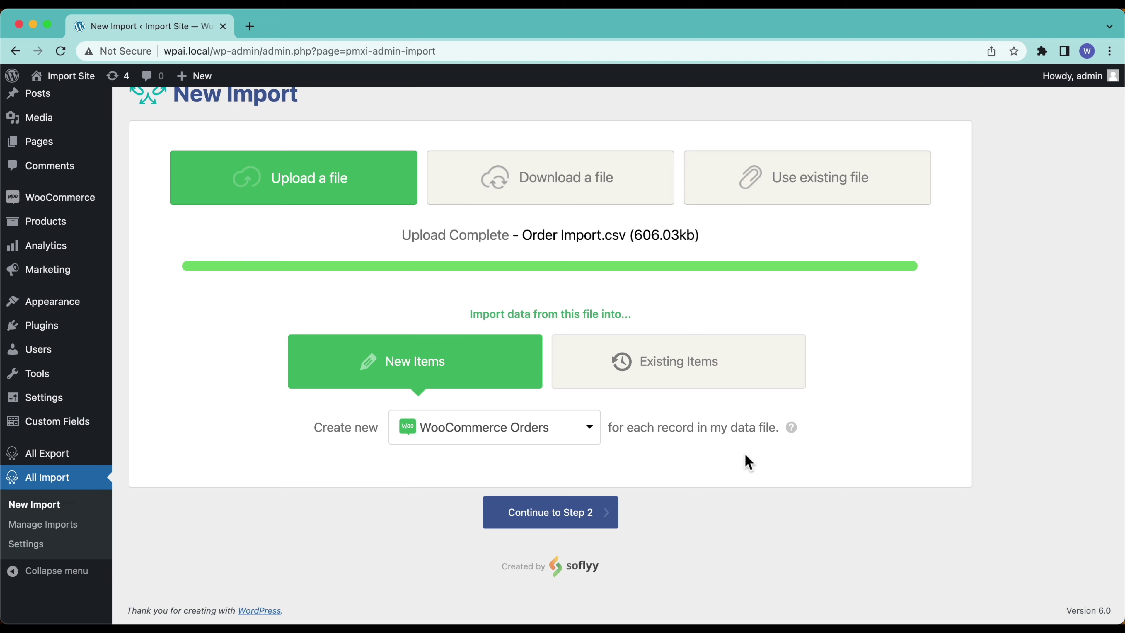
pyautogui.scroll(2, 749, 463)
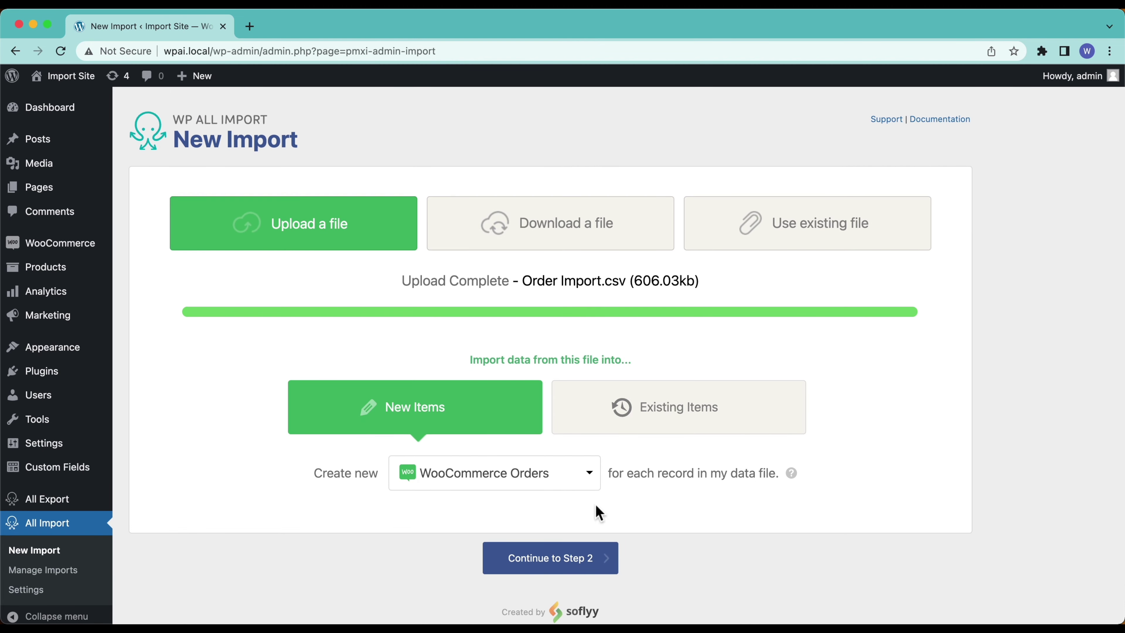
pyautogui.click(615, 571)
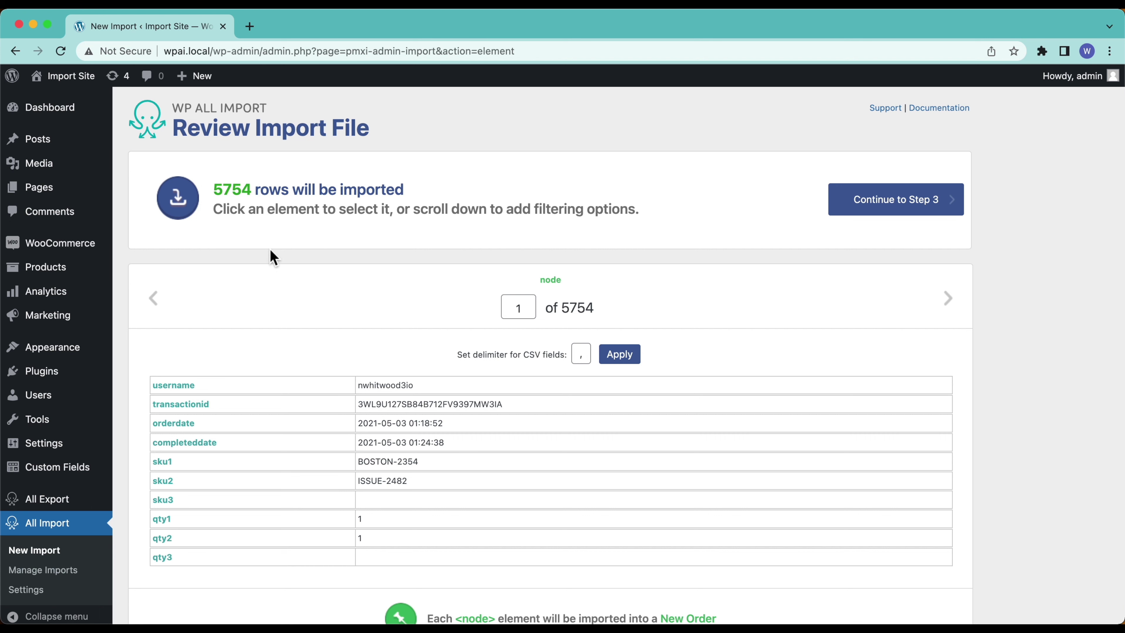
# - Page through the next four records in the import preview
pyautogui.scroll(-3, 270, 249)
pyautogui.click(948, 193)
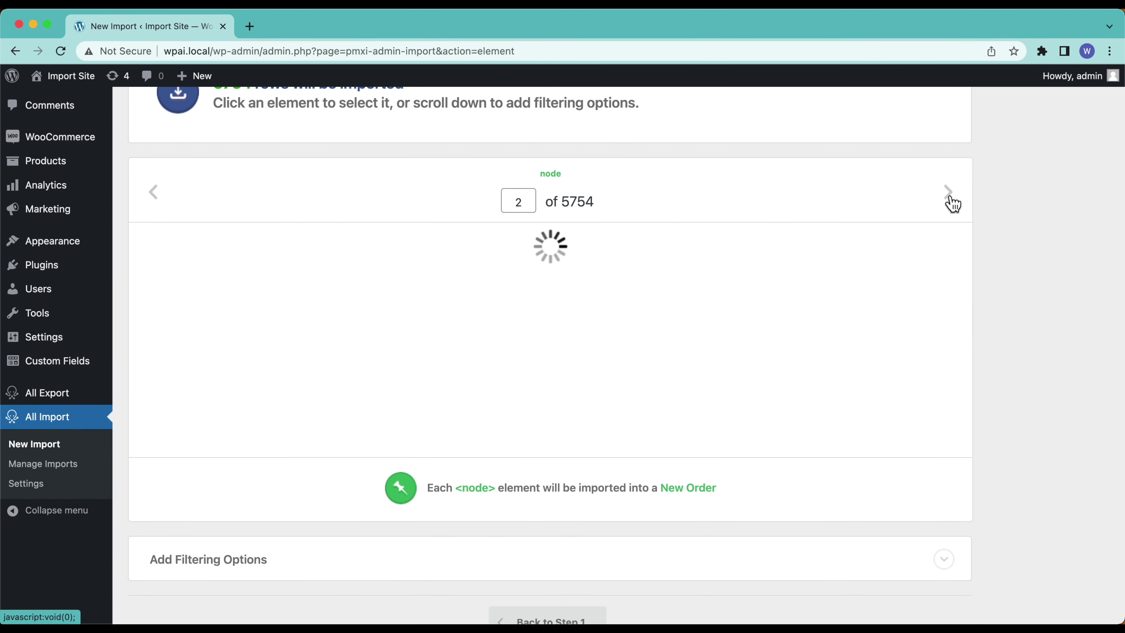
pyautogui.click(948, 192)
pyautogui.click(950, 198)
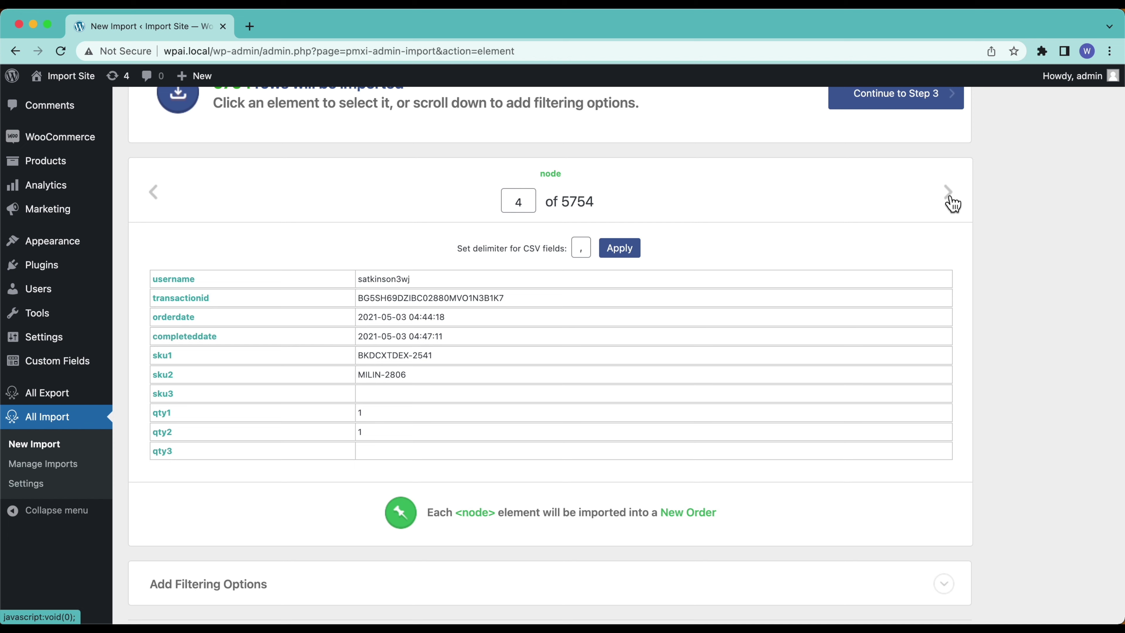
pyautogui.click(950, 198)
pyautogui.scroll(-3, 786, 422)
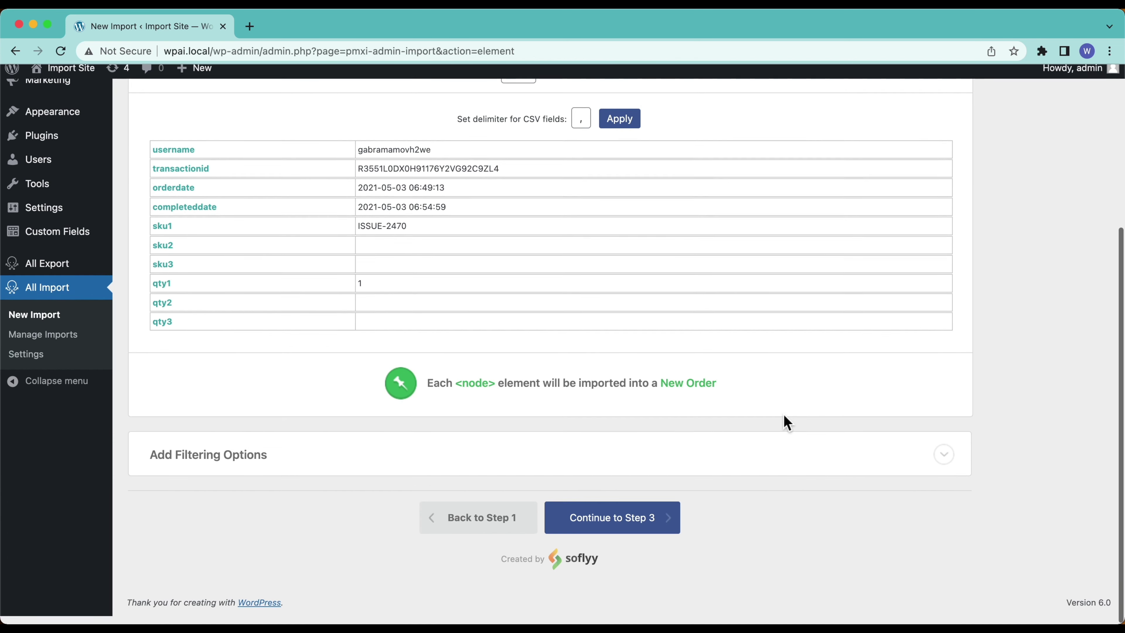
# - Try a filter keeping orderdate[1] greater than 202
pyautogui.click(267, 480)
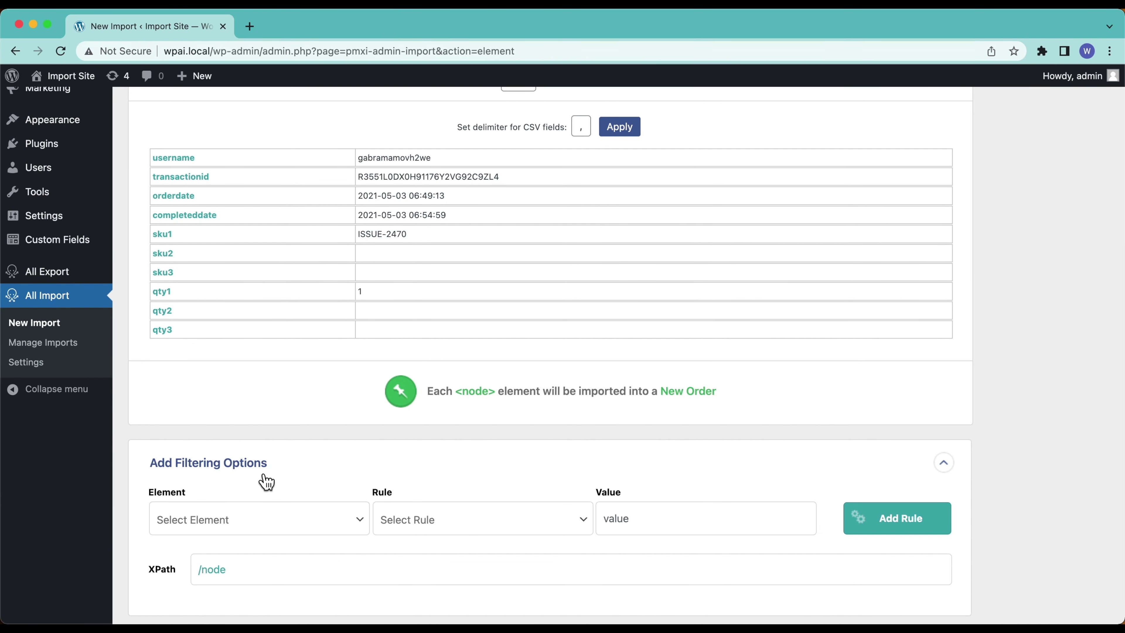
pyautogui.scroll(-1, 265, 479)
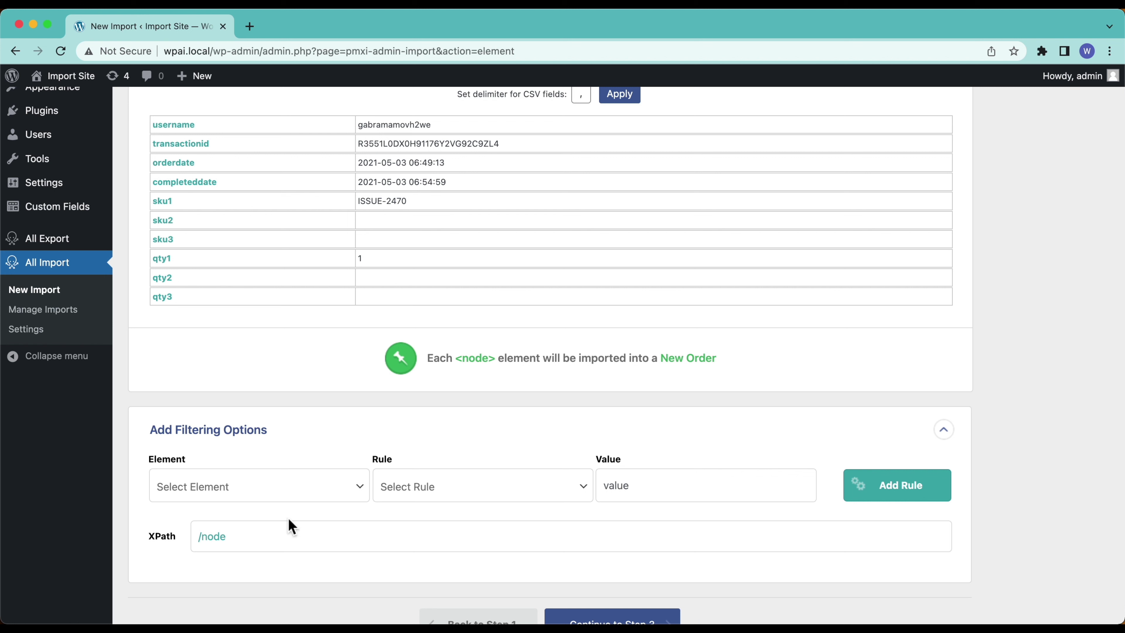
pyautogui.click(215, 497)
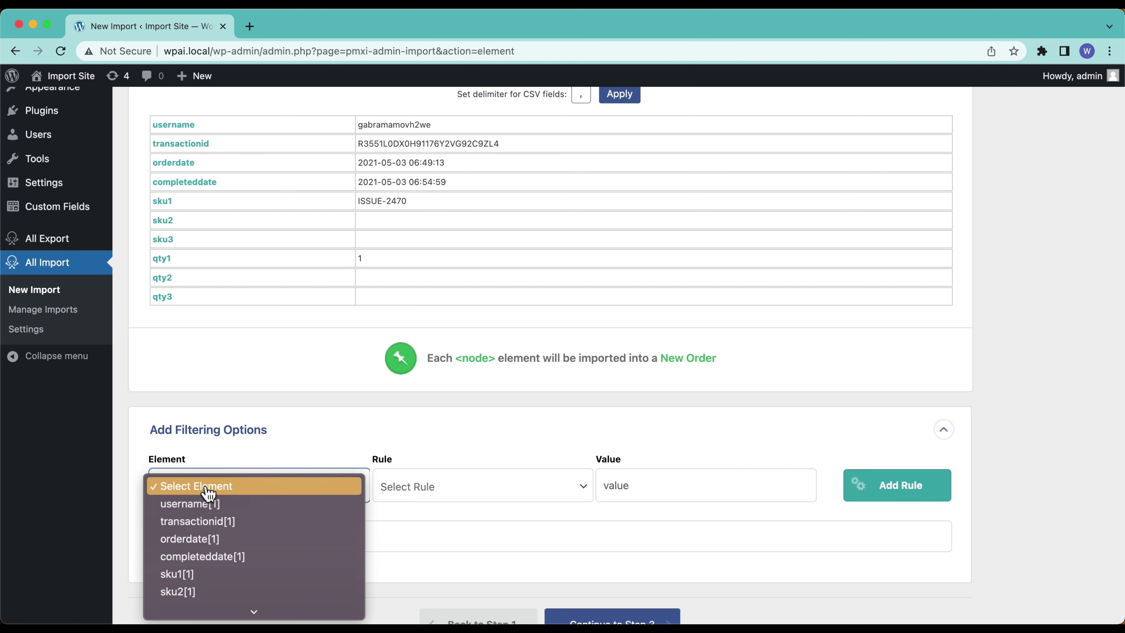
pyautogui.click(214, 538)
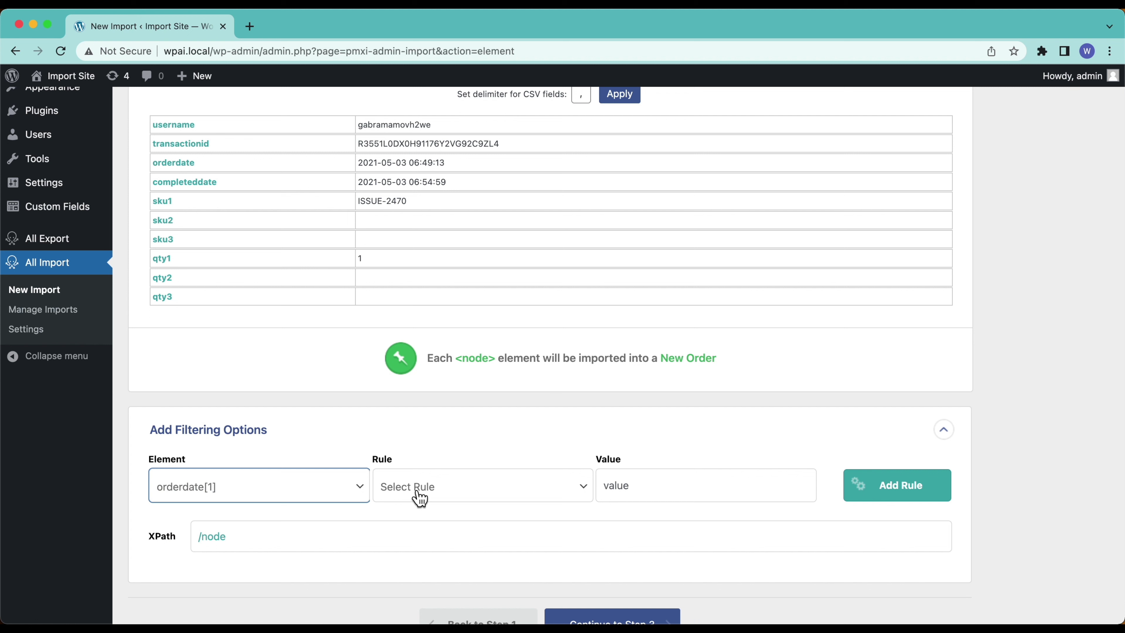
pyautogui.click(420, 498)
pyautogui.scroll(-3, 467, 572)
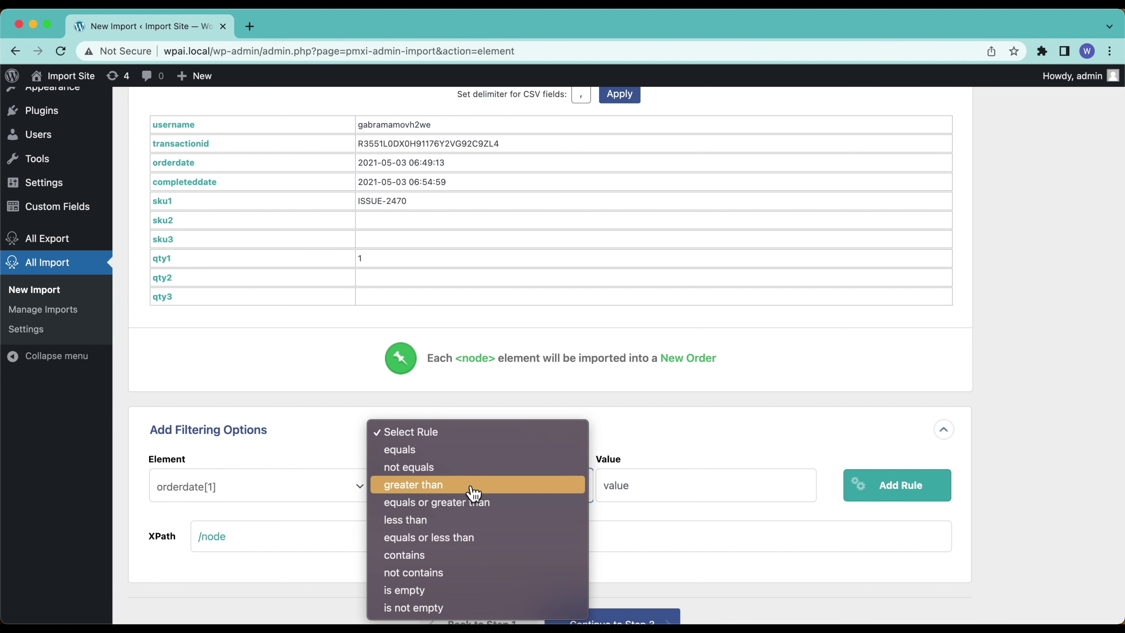
pyautogui.click(497, 488)
pyautogui.click(652, 491)
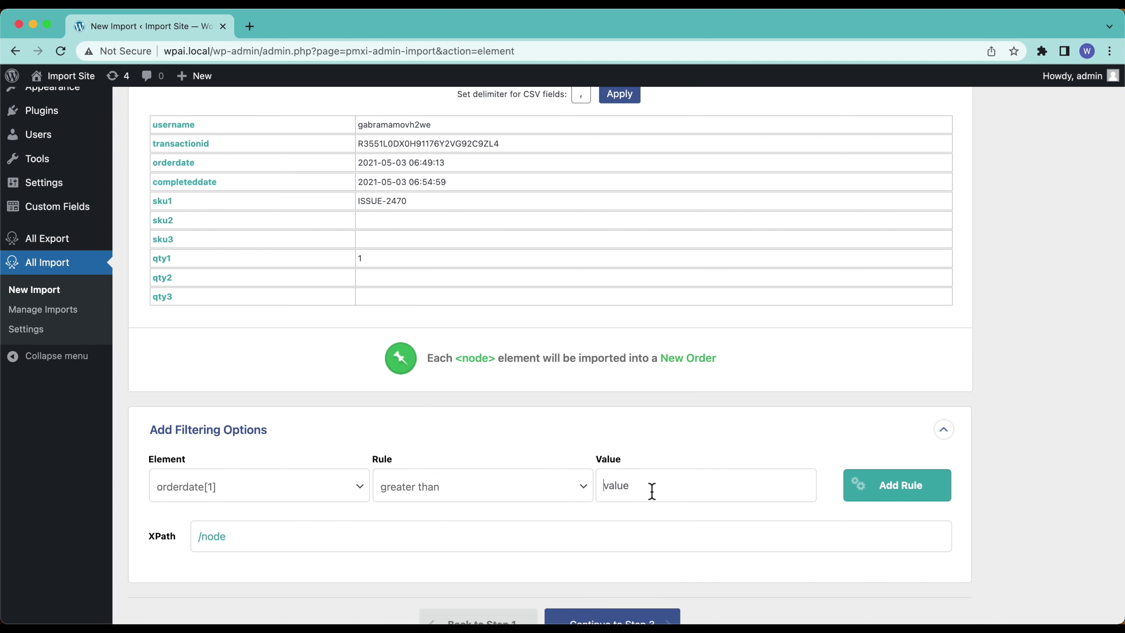
pyautogui.write('202')
# - Clear the filter rule and reset the element to Select Element so nothing is filtered
pyautogui.click(490, 497)
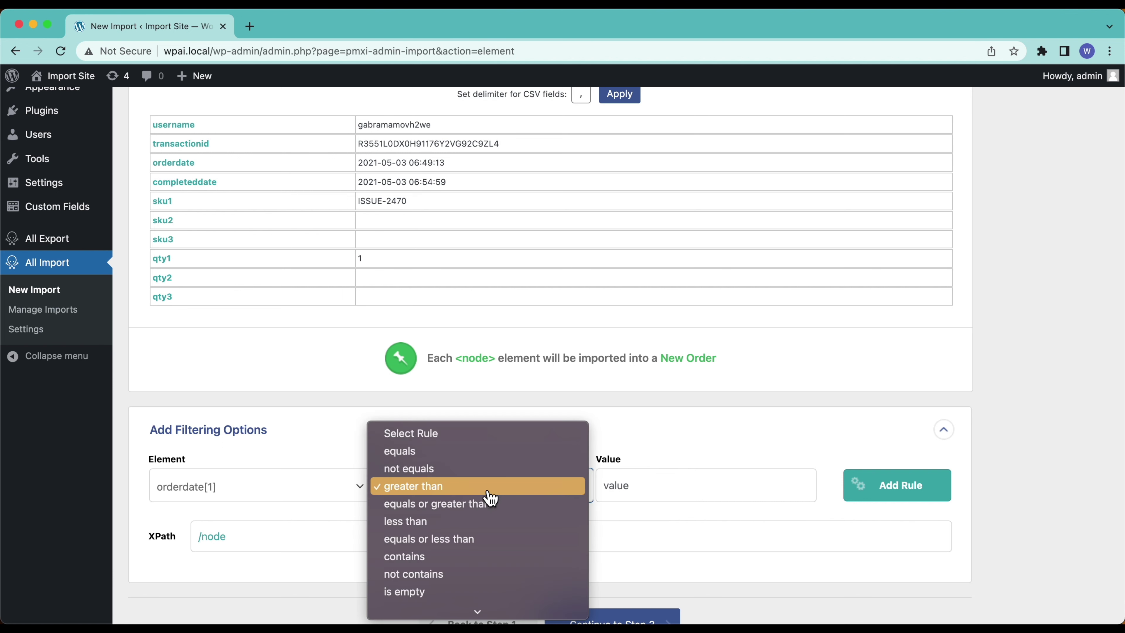
pyautogui.click(318, 477)
pyautogui.click(310, 487)
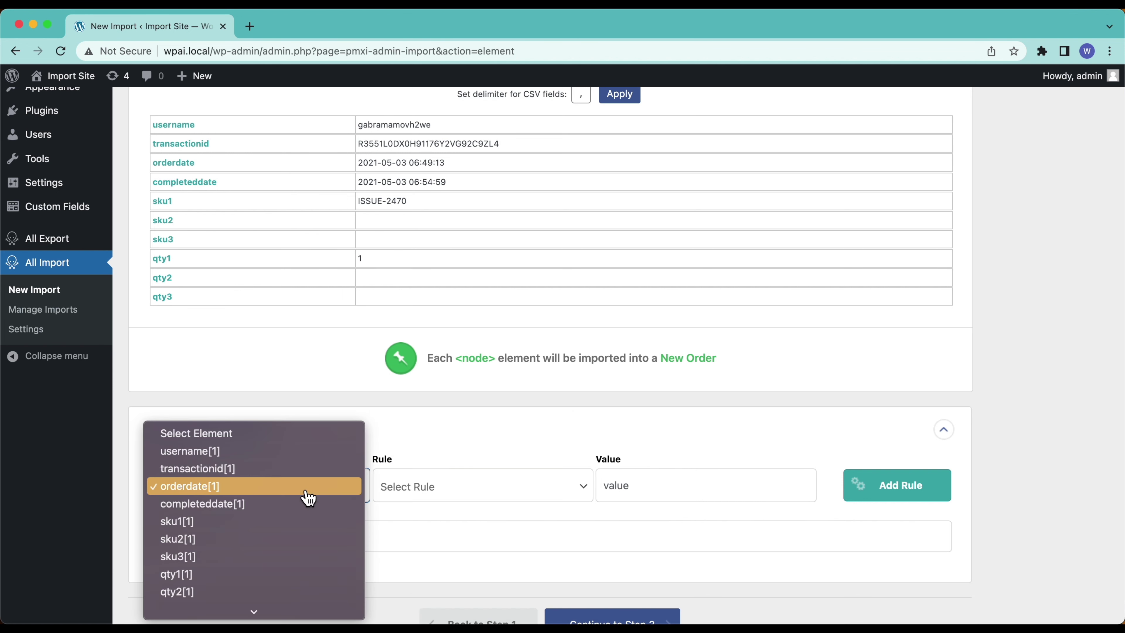
pyautogui.click(271, 435)
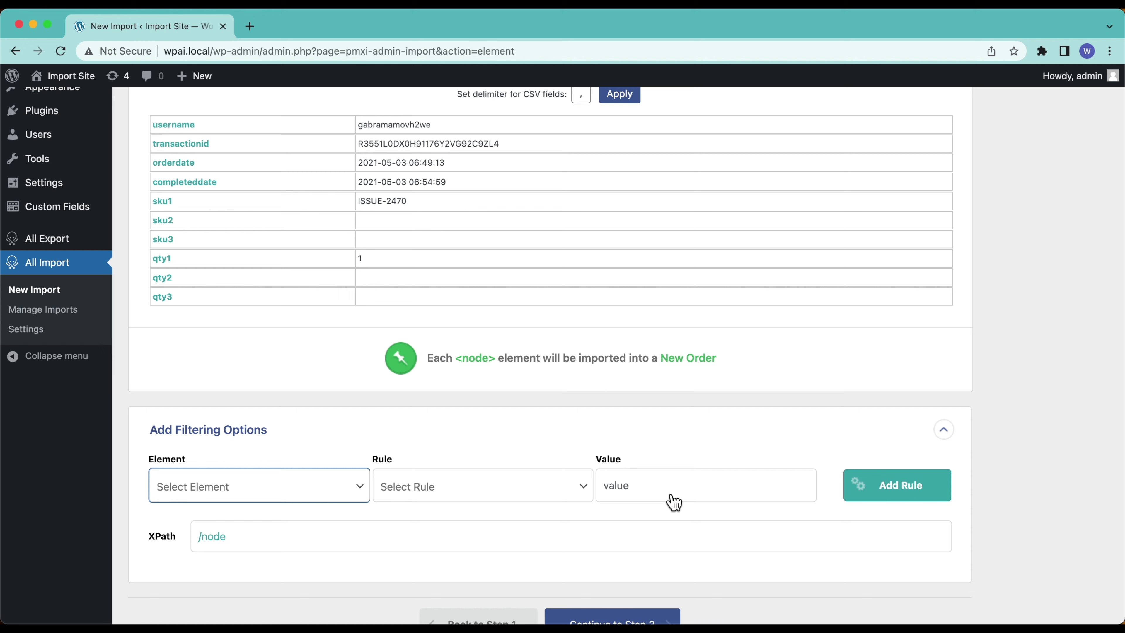
pyautogui.click(654, 392)
pyautogui.scroll(-3, 653, 391)
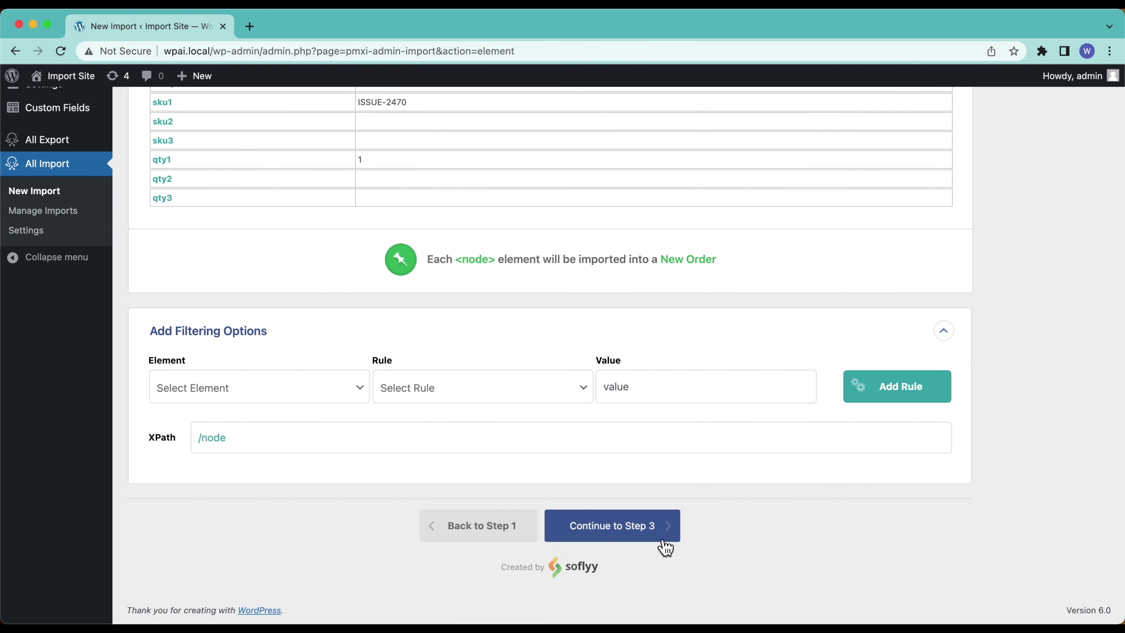
# - Move to step 3 and set Order Status to Completed
pyautogui.click(665, 548)
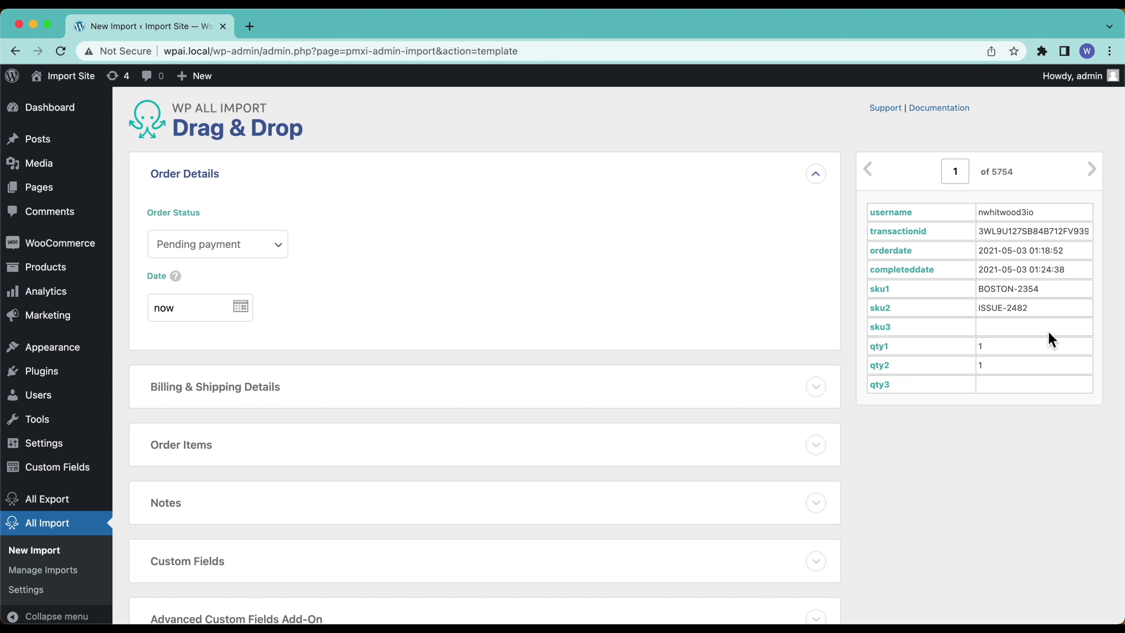
pyautogui.click(249, 252)
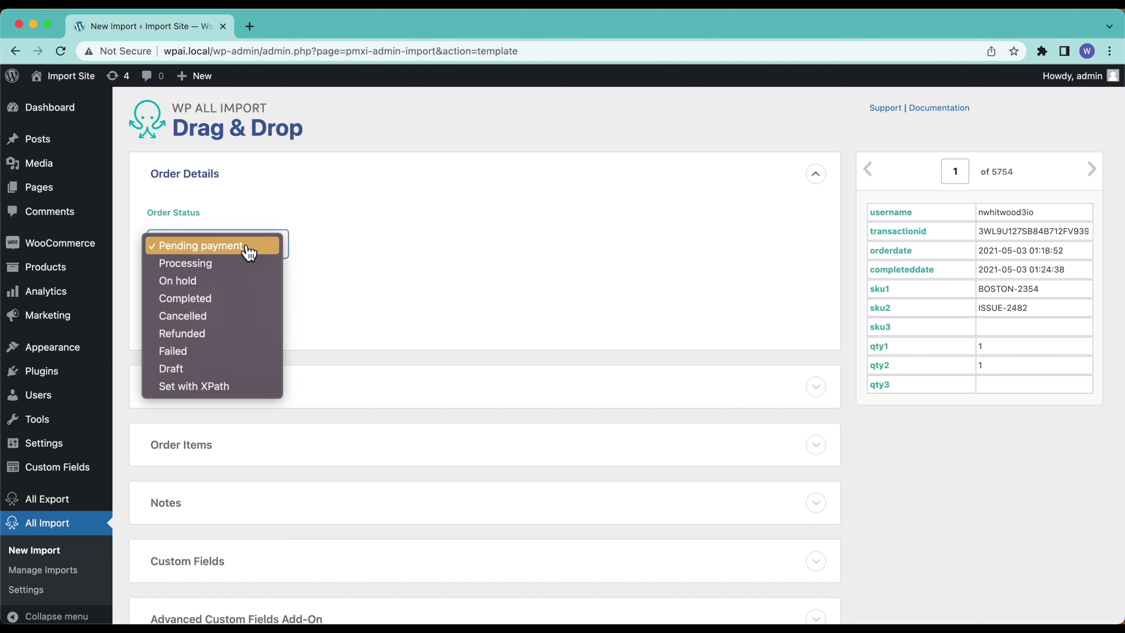
pyautogui.click(232, 302)
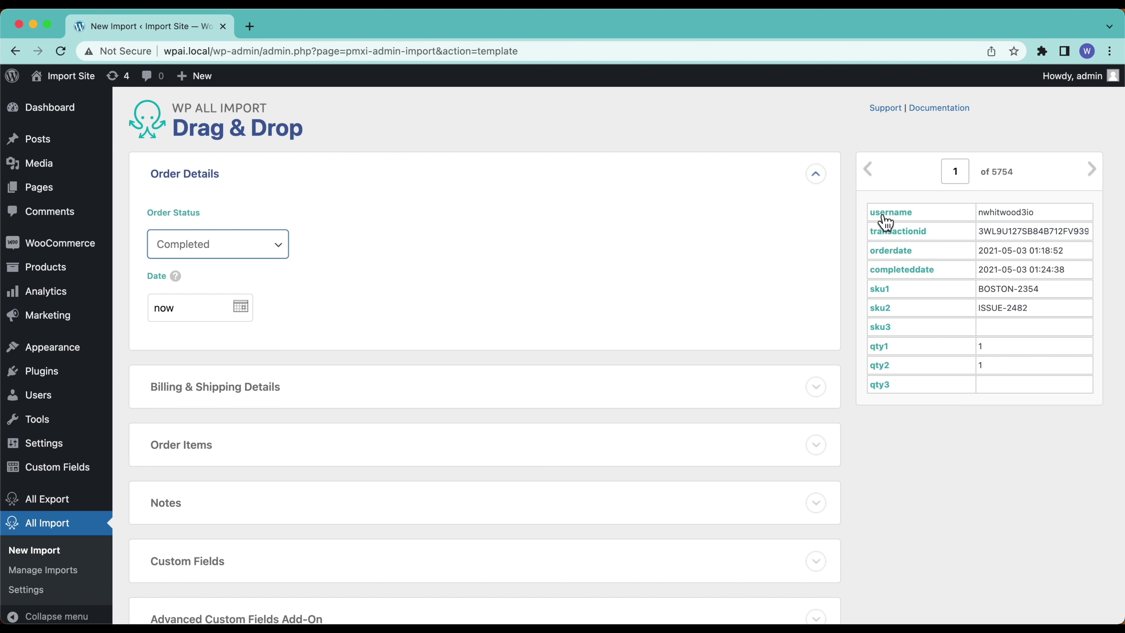
pyautogui.click(226, 249)
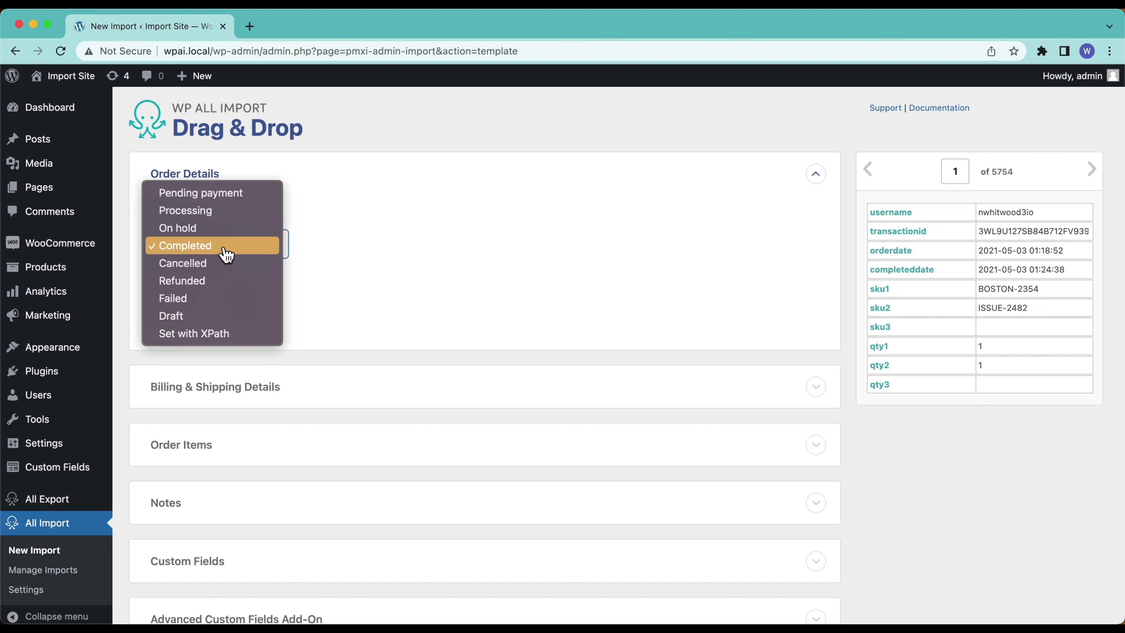
pyautogui.click(213, 333)
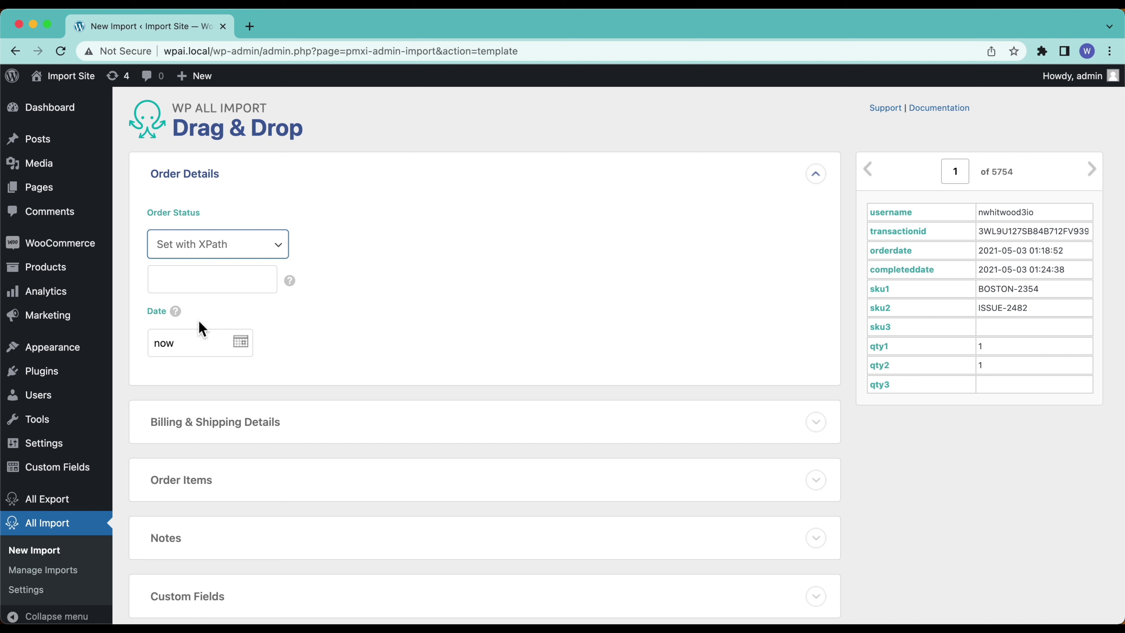
pyautogui.click(207, 245)
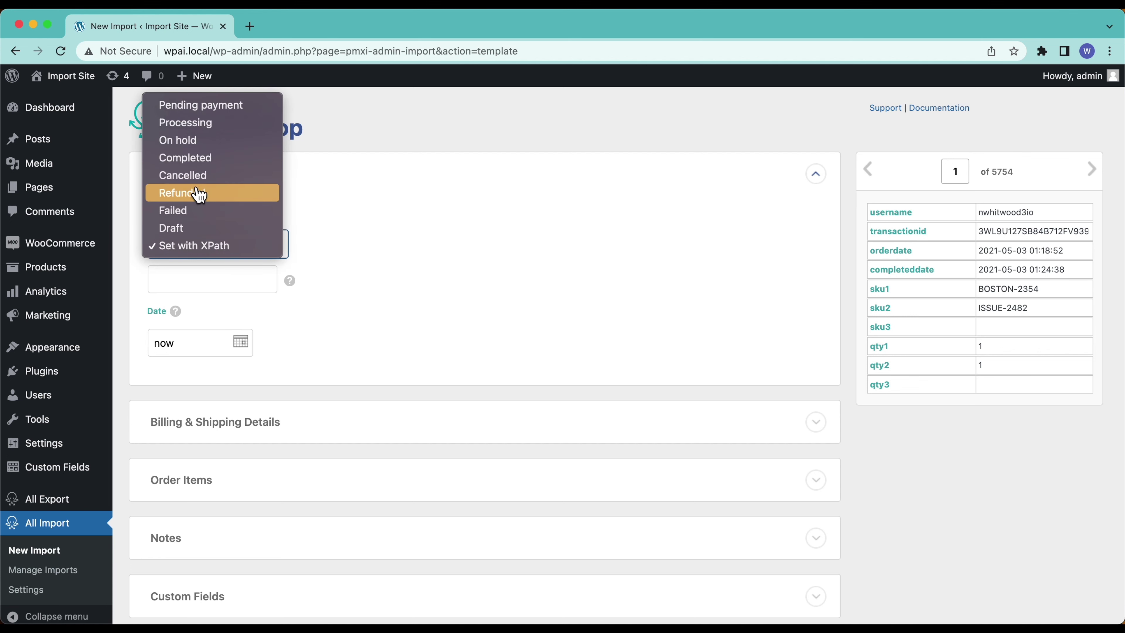
pyautogui.click(205, 160)
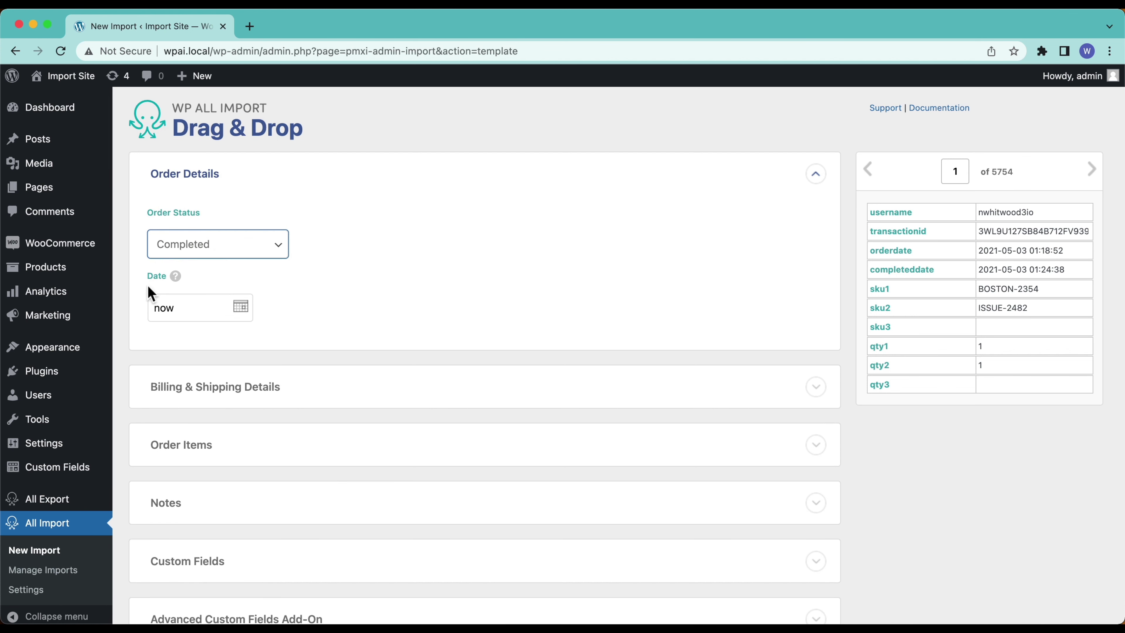
# - Map the order Date to {completeddate[1]} from the record preview
pyautogui.click(186, 316)
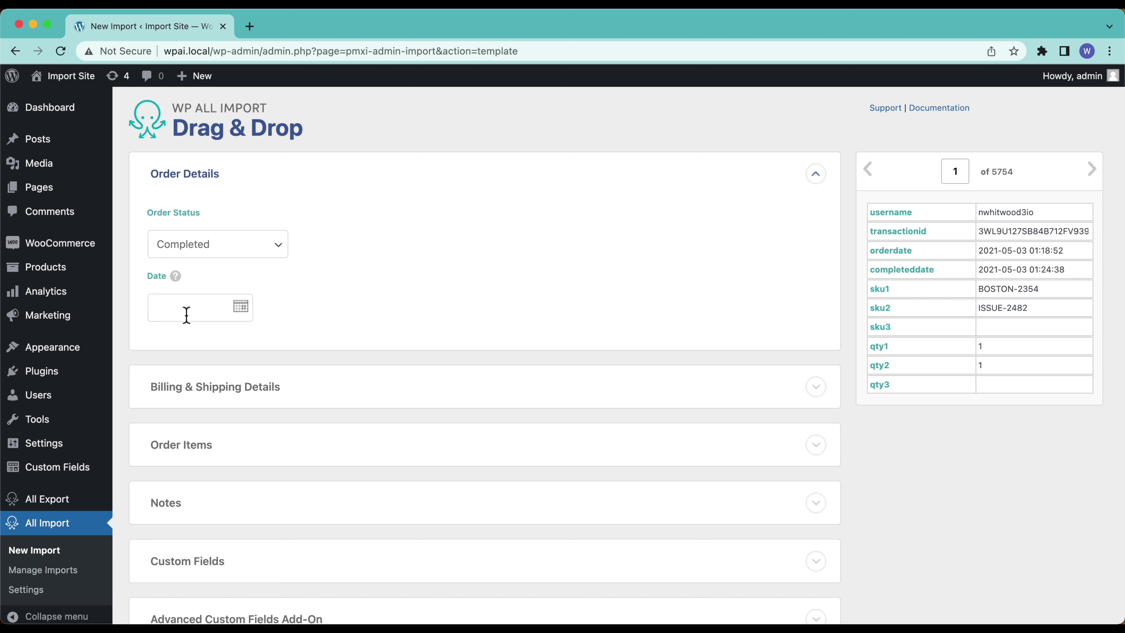
pyautogui.moveTo(176, 275)
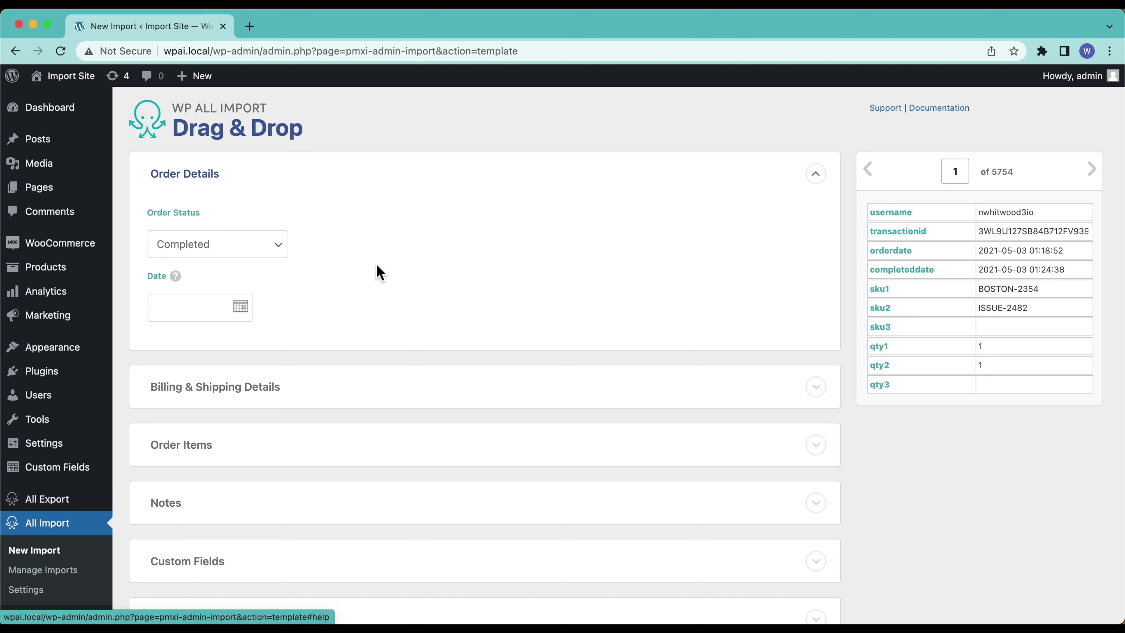
pyautogui.moveTo(176, 277)
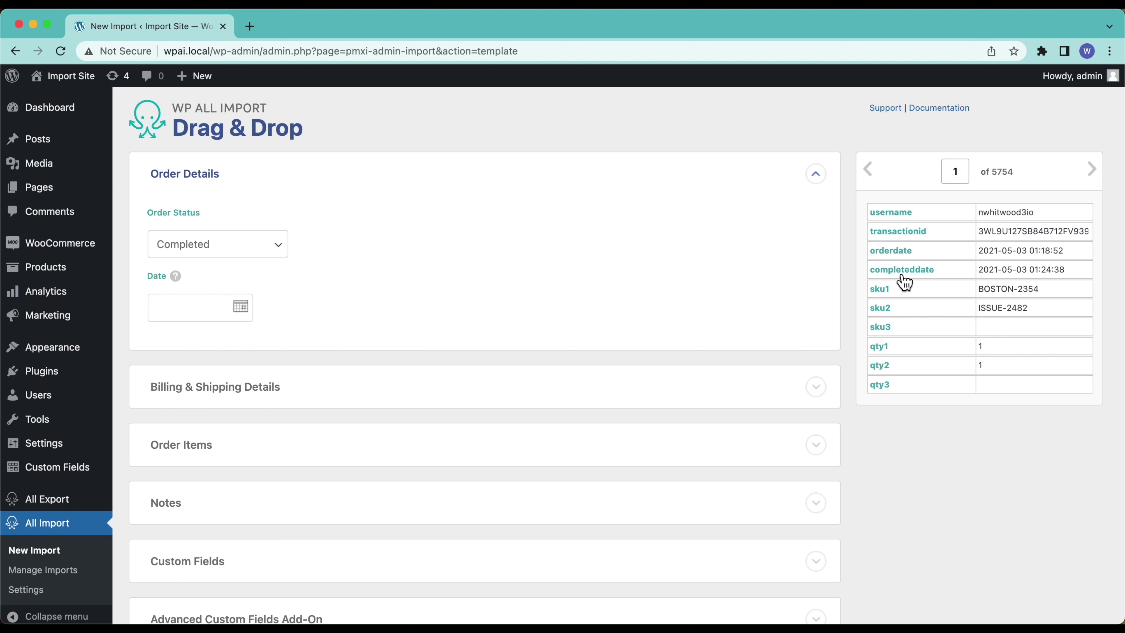
pyautogui.moveTo(905, 282); pyautogui.dragTo(209, 306)
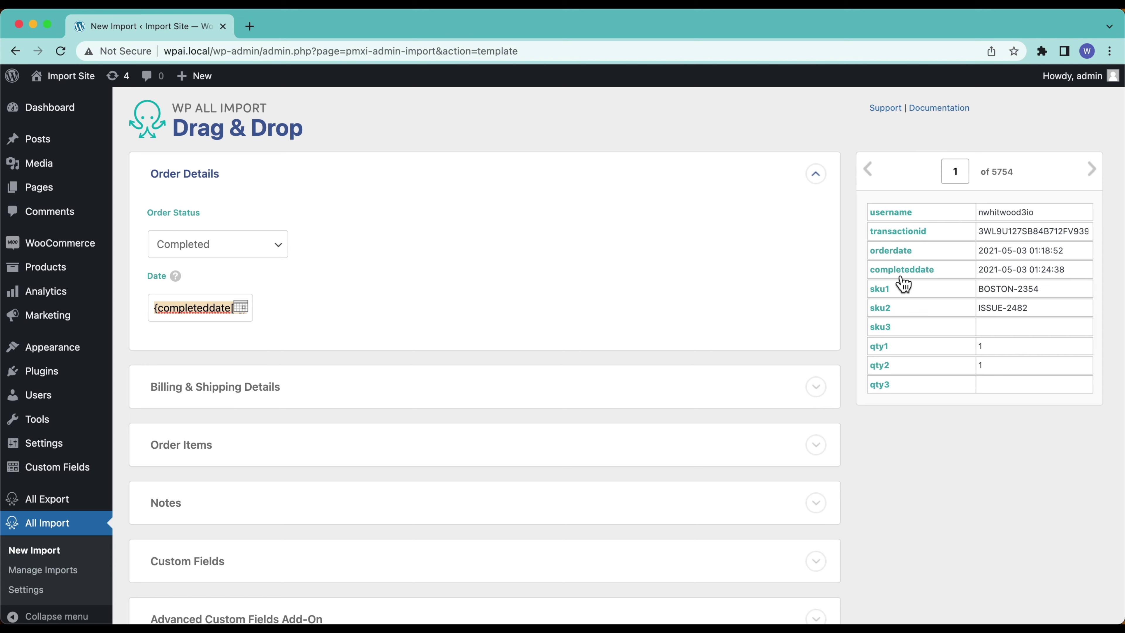
pyautogui.scroll(-3, 481, 328)
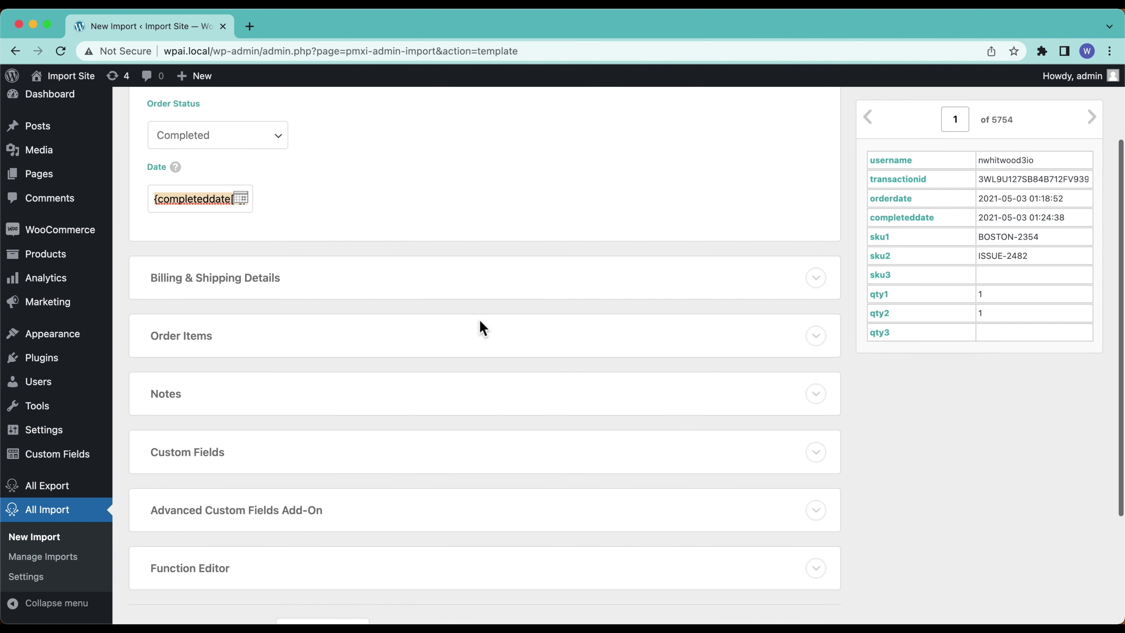
# - Load billing from existing customers matched by Username {username[1]}, falling back to guest
pyautogui.click(400, 284)
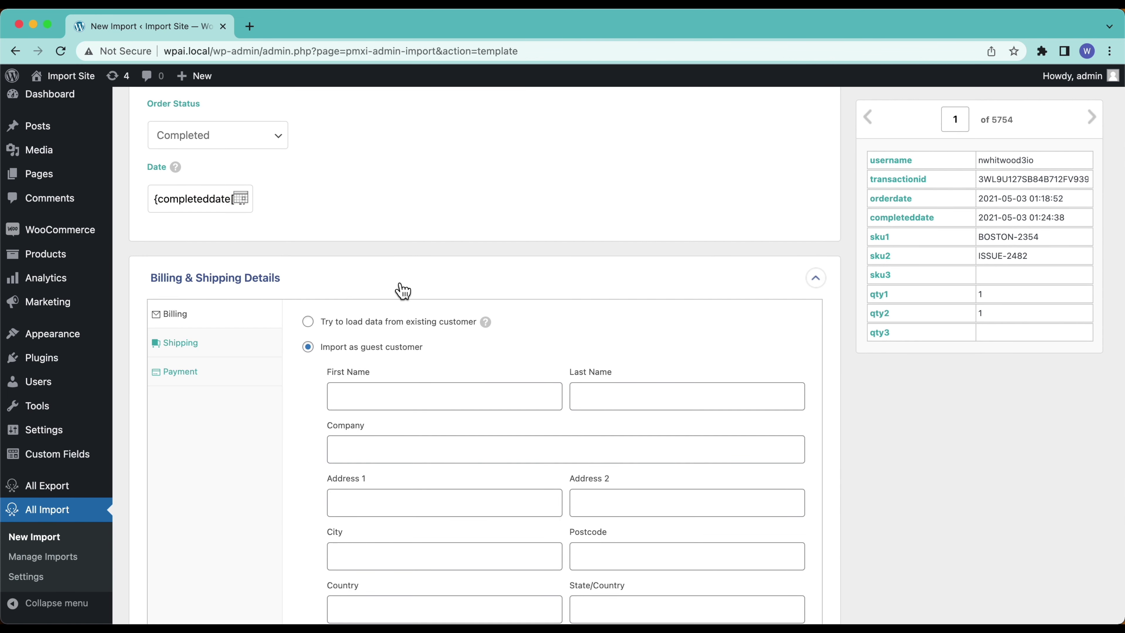
pyautogui.scroll(-4, 397, 283)
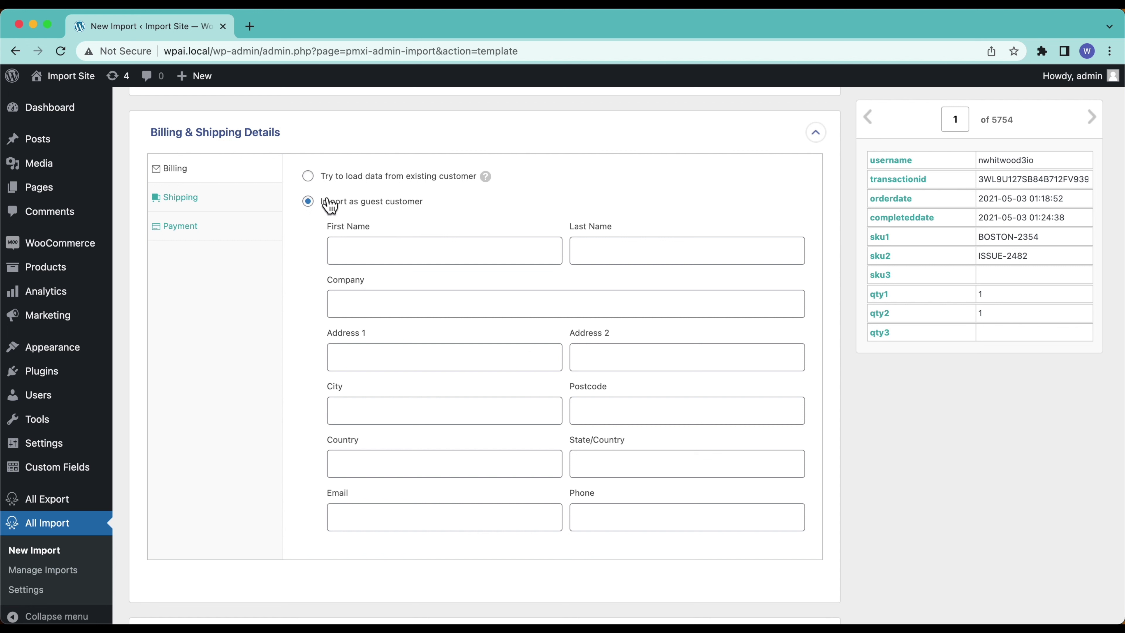
pyautogui.click(346, 181)
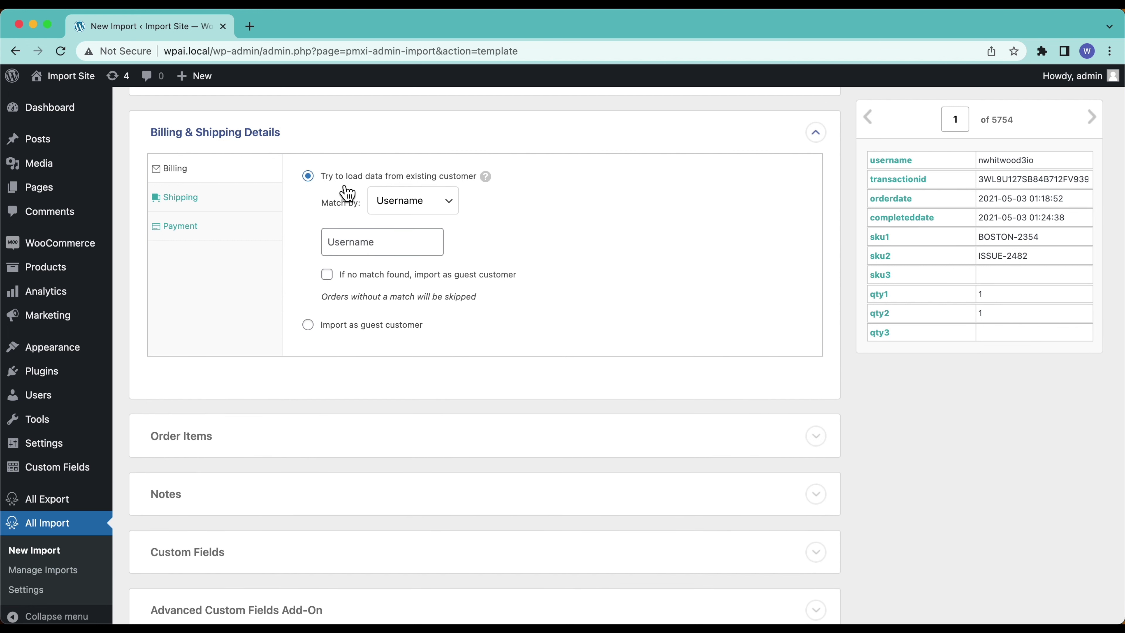
pyautogui.moveTo(492, 183)
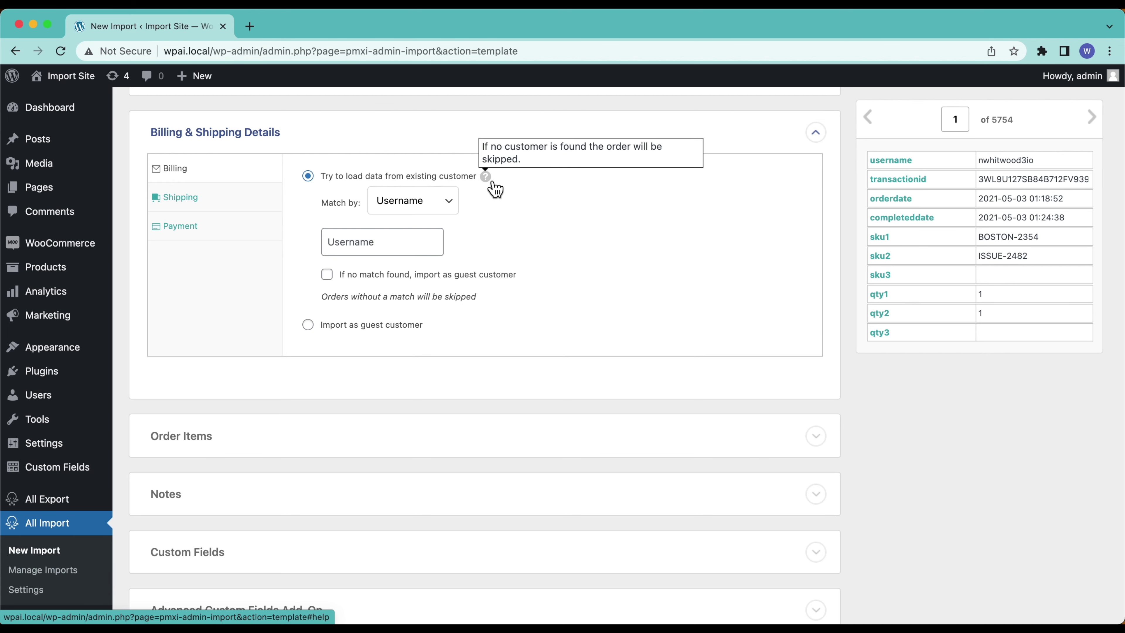
pyautogui.click(451, 211)
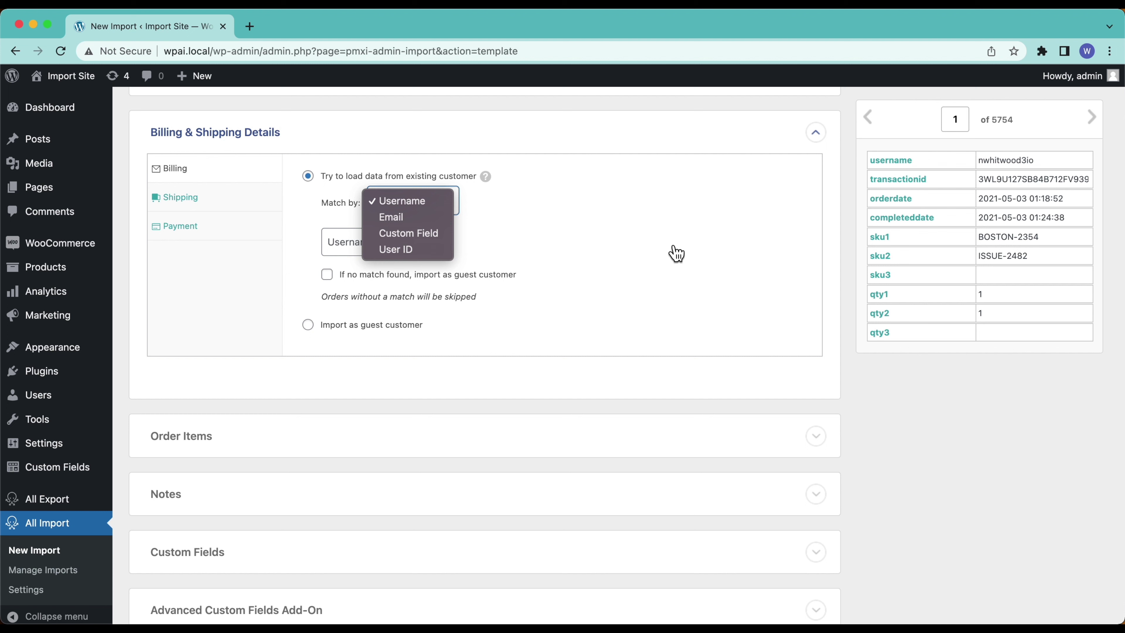
pyautogui.click(677, 254)
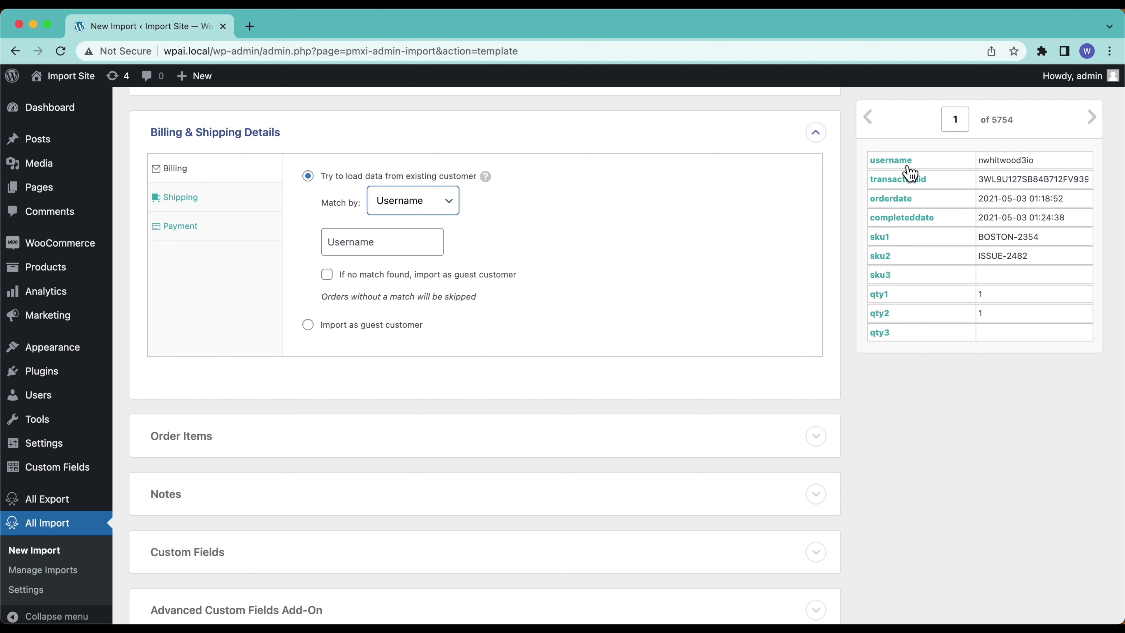
pyautogui.moveTo(909, 172); pyautogui.dragTo(437, 245)
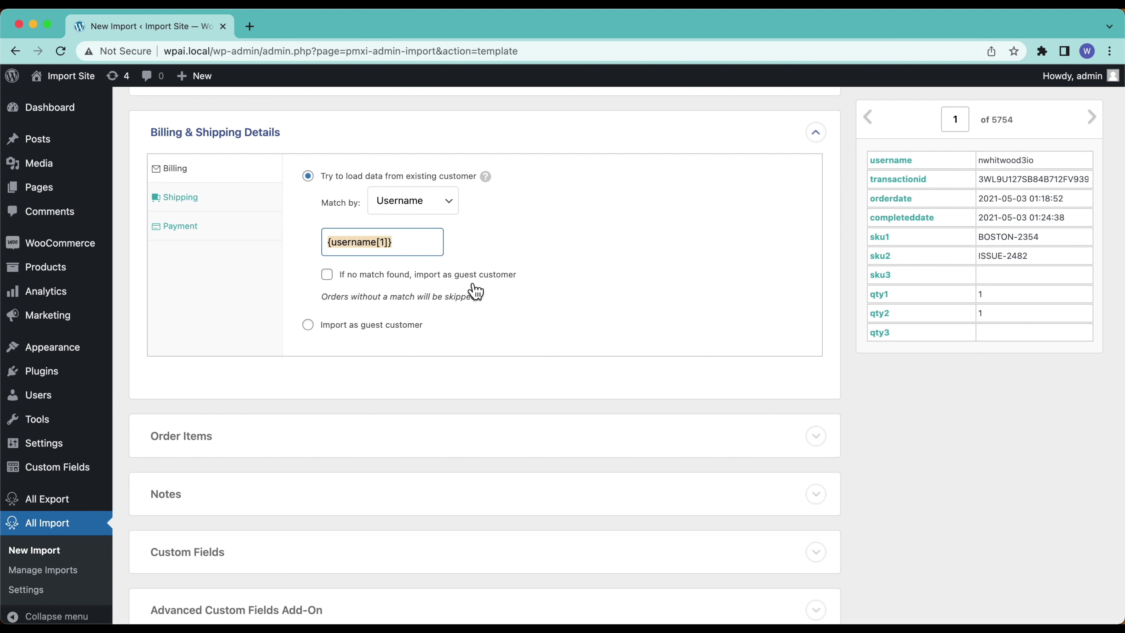
pyautogui.click(481, 287)
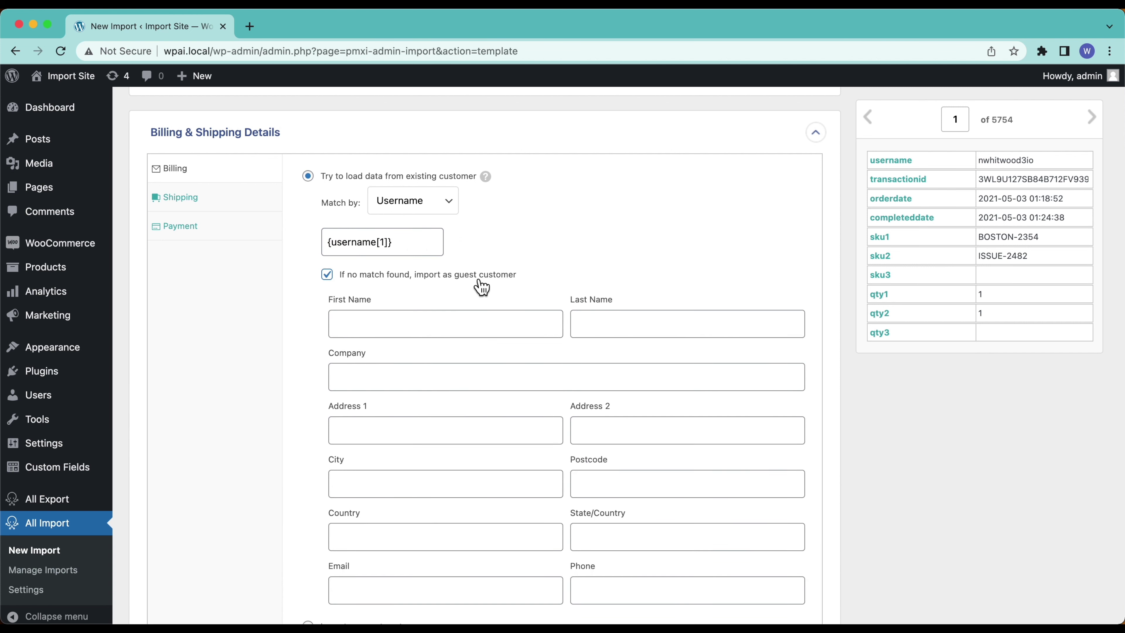
# - Check the Shipping options, which copy details from billing
pyautogui.scroll(-5, 481, 432)
pyautogui.scroll(6, 527, 239)
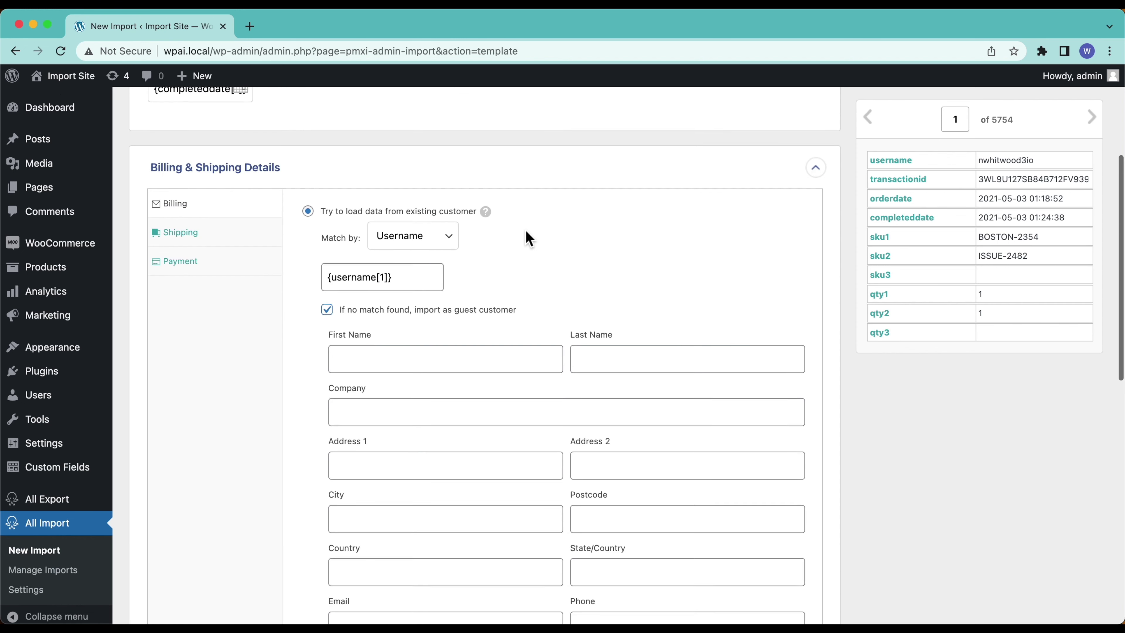
pyautogui.click(229, 265)
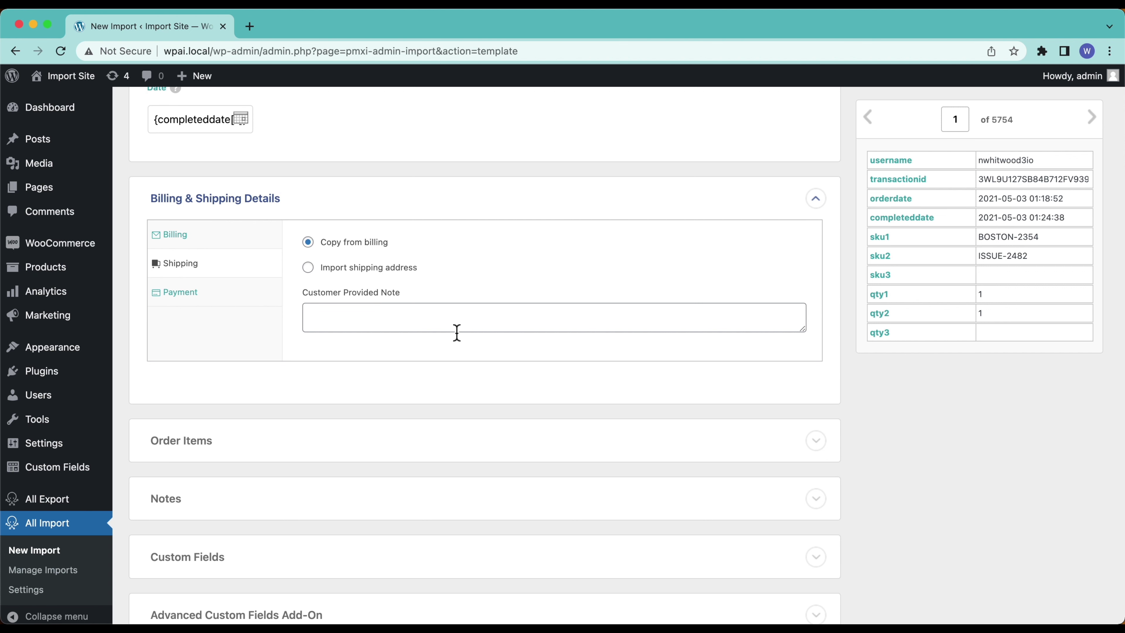
pyautogui.click(189, 244)
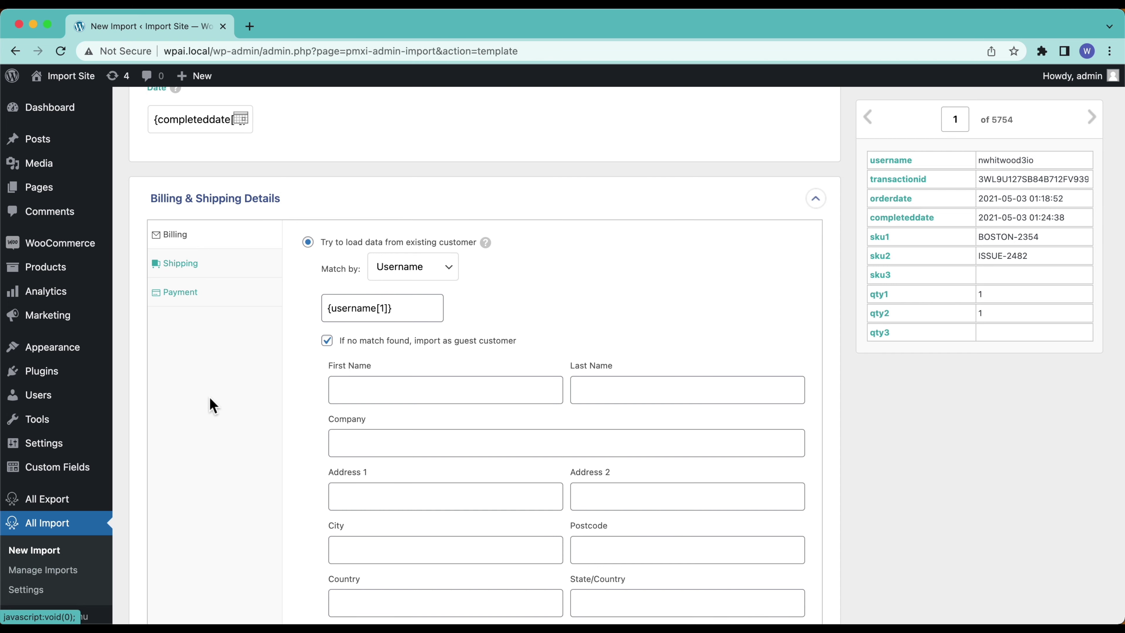
pyautogui.scroll(-3, 209, 403)
pyautogui.click(203, 182)
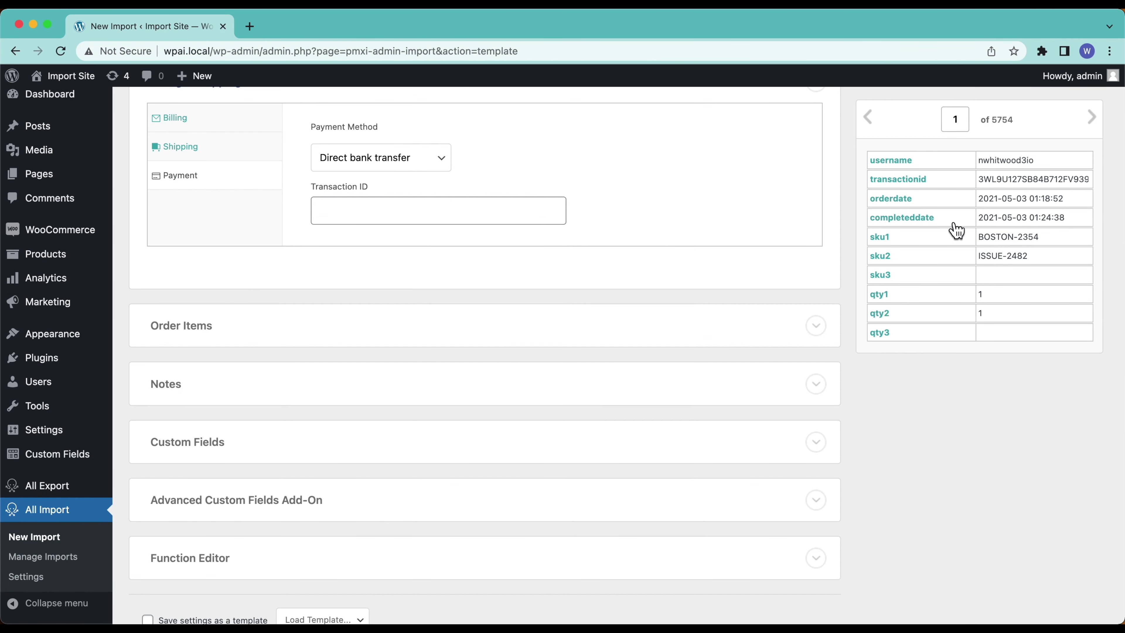
pyautogui.moveTo(925, 188); pyautogui.dragTo(416, 211)
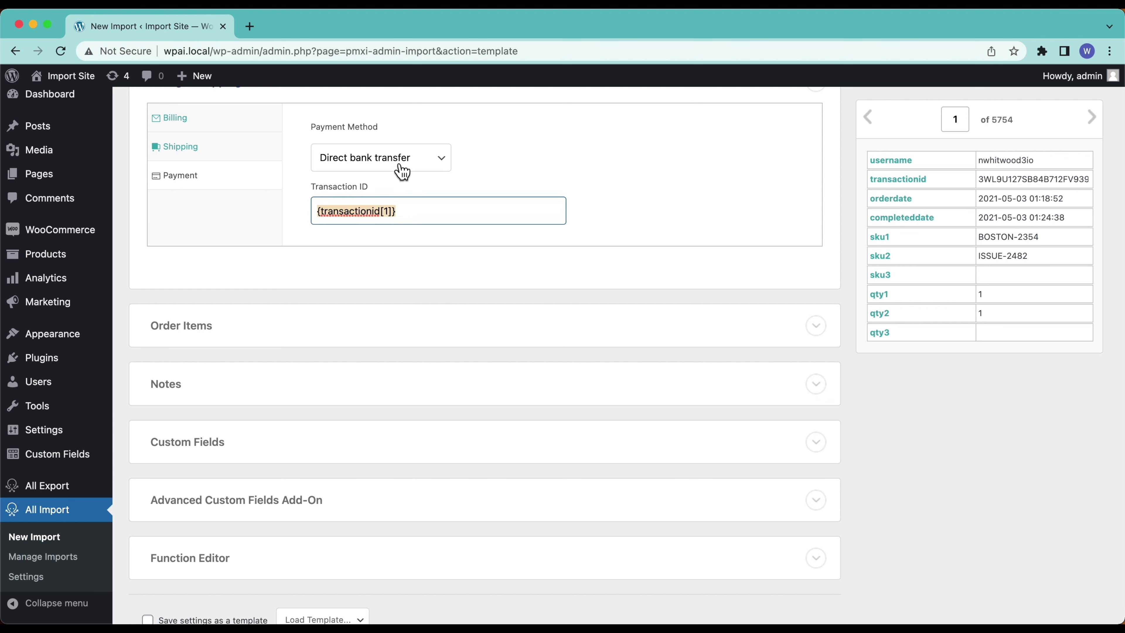
pyautogui.click(440, 158)
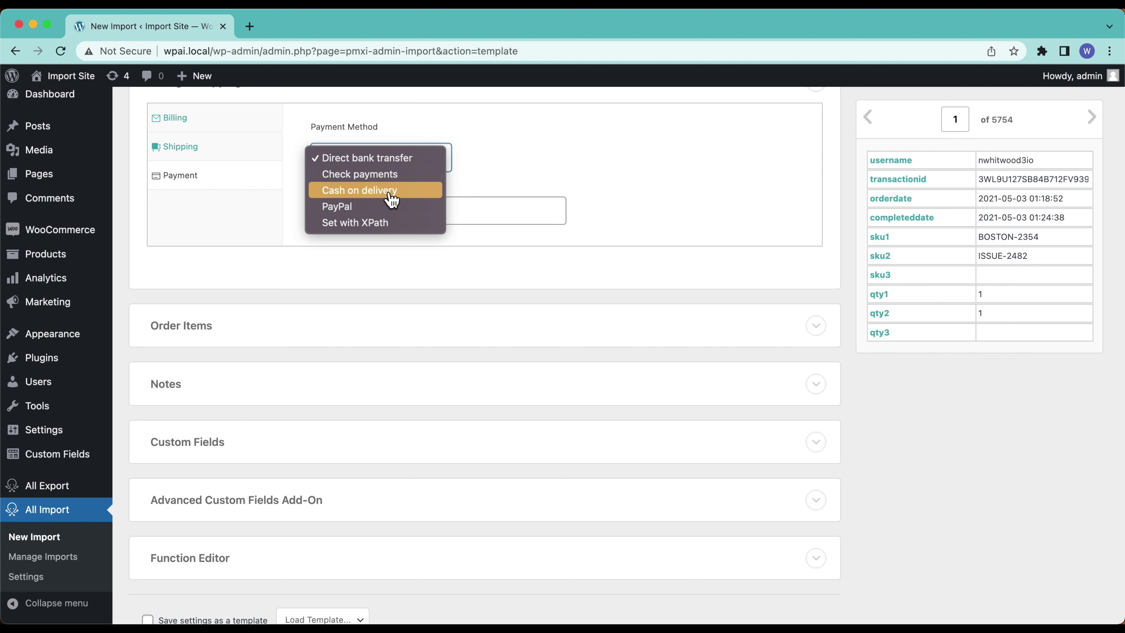
pyautogui.click(589, 168)
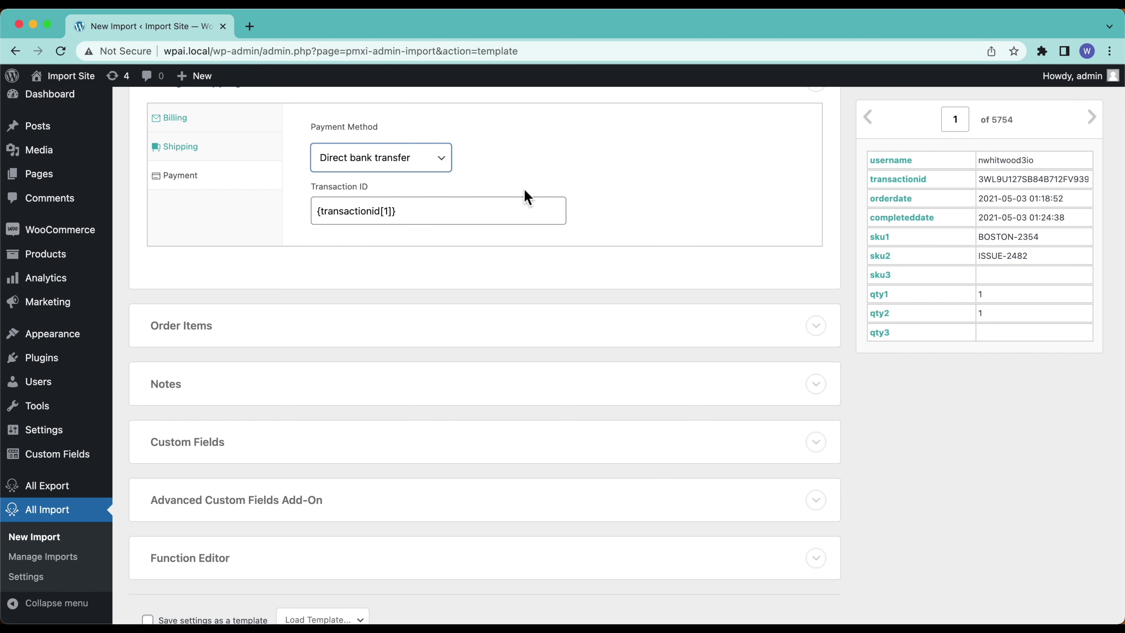
pyautogui.scroll(3, 522, 196)
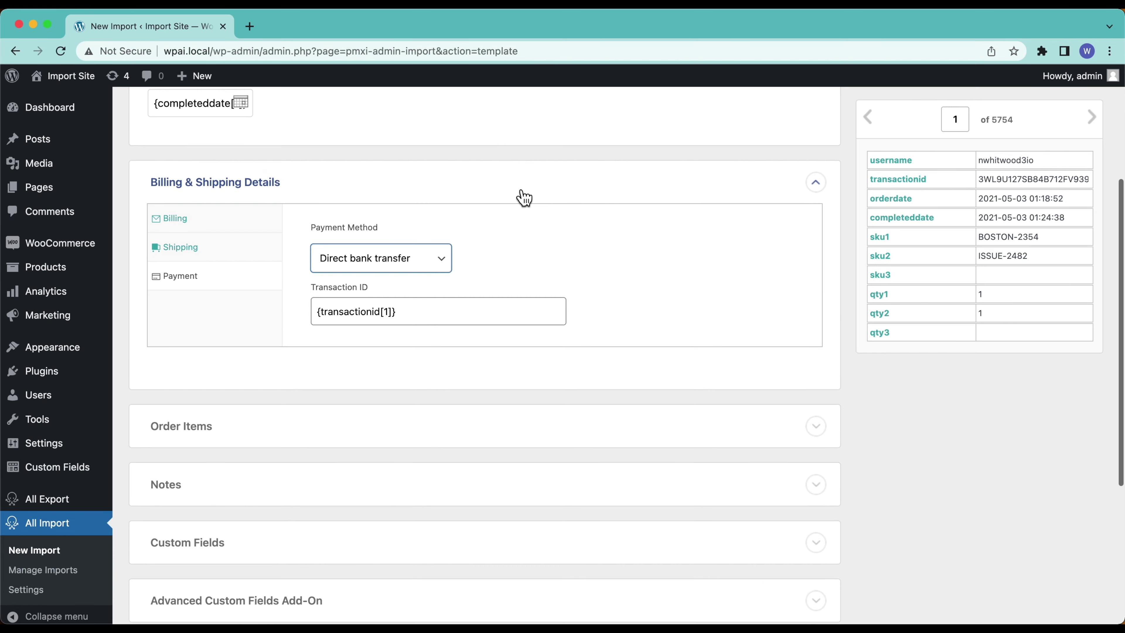
pyautogui.click(365, 268)
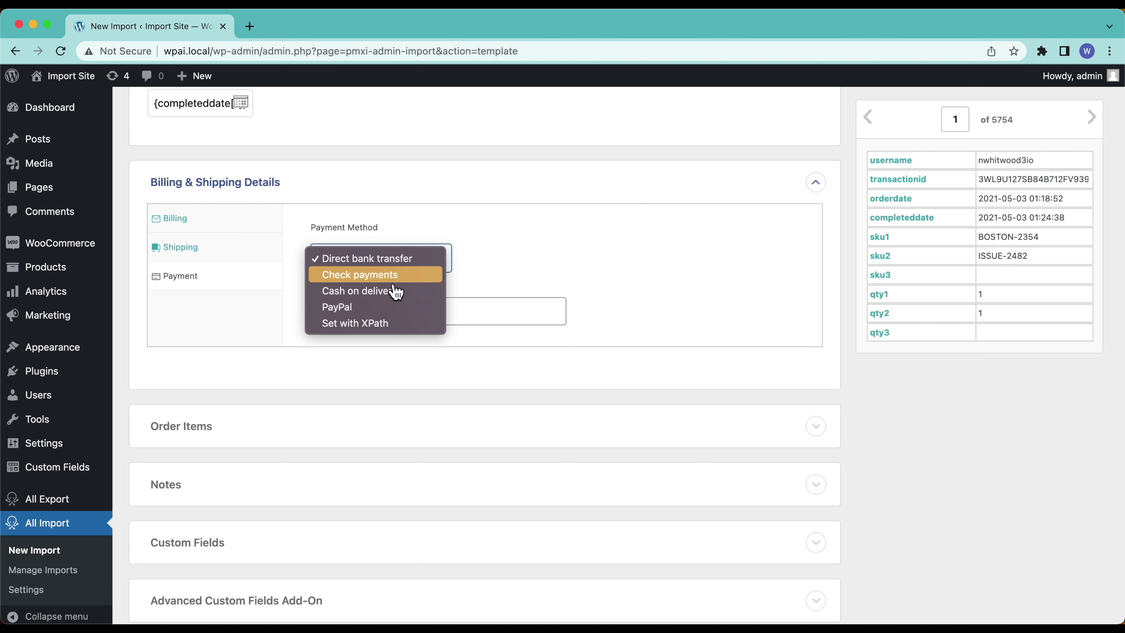
pyautogui.click(368, 323)
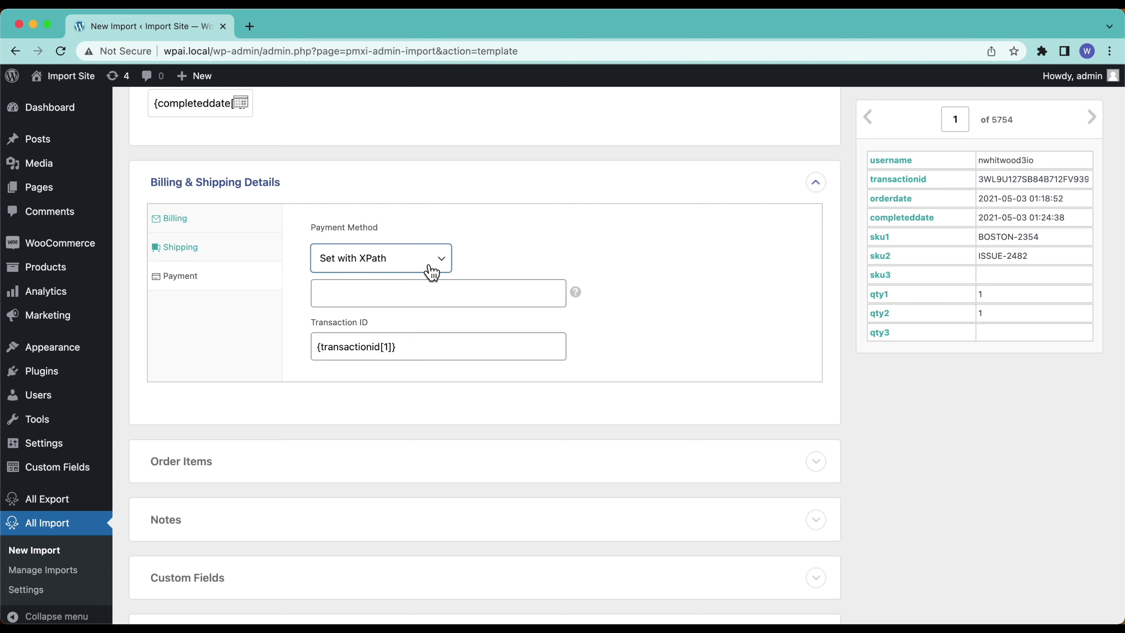
pyautogui.moveTo(575, 295)
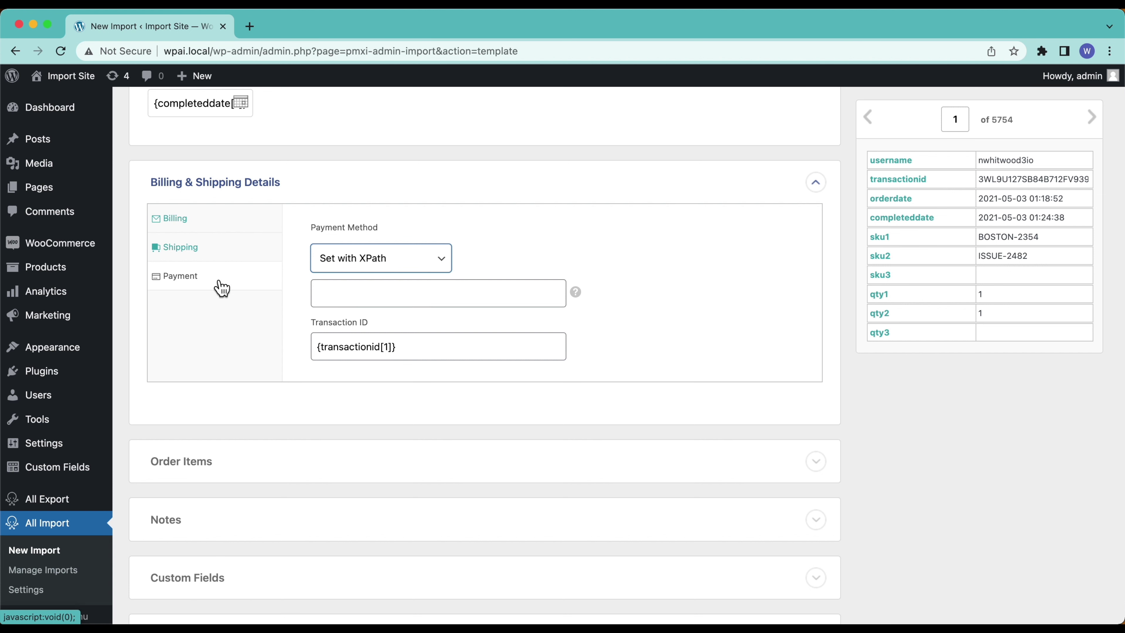
pyautogui.click(443, 263)
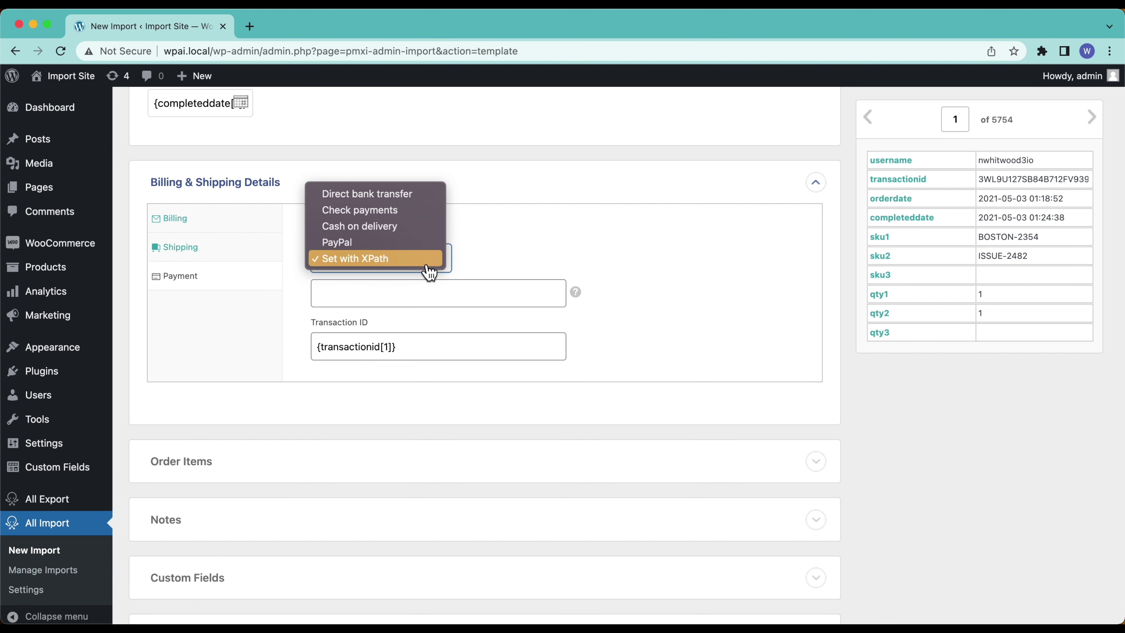
pyautogui.click(383, 195)
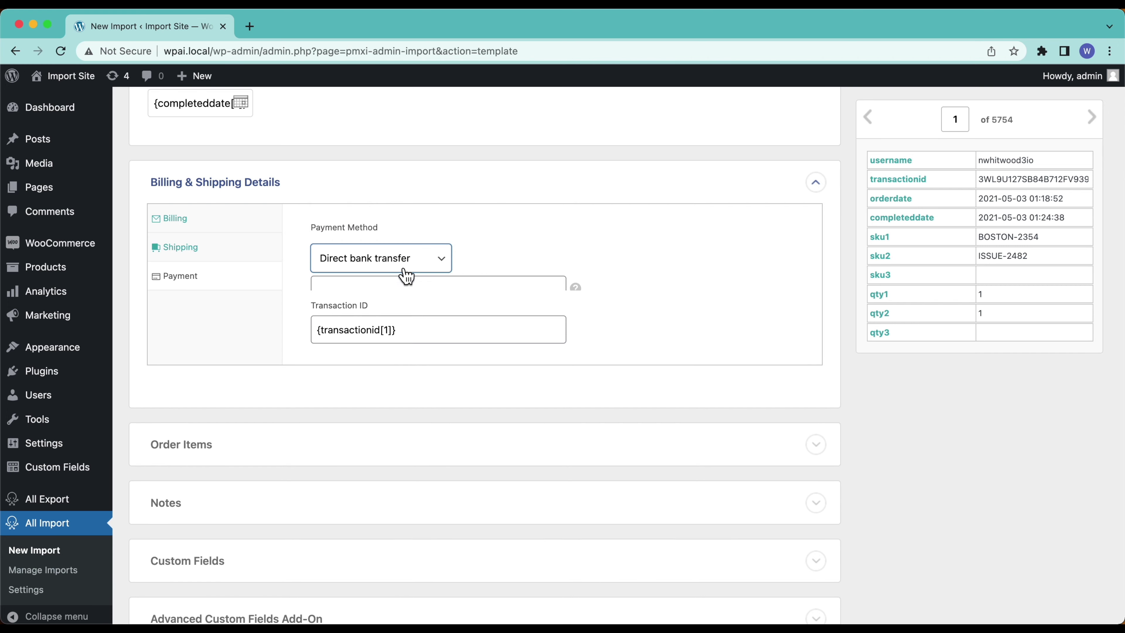
pyautogui.scroll(-5, 317, 382)
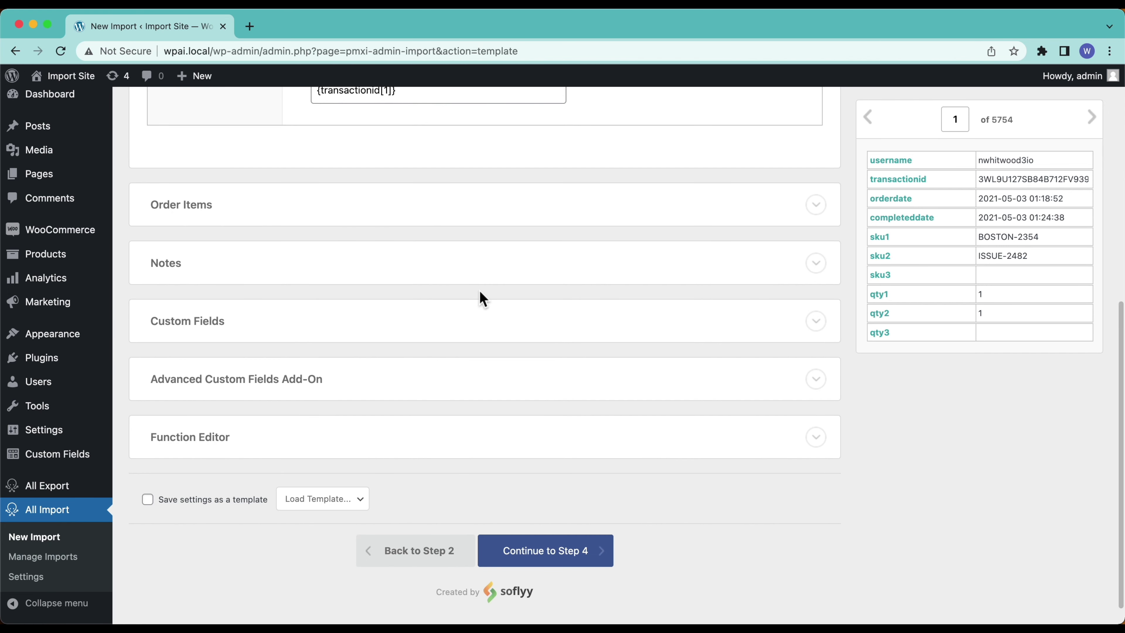
pyautogui.scroll(6, 482, 309)
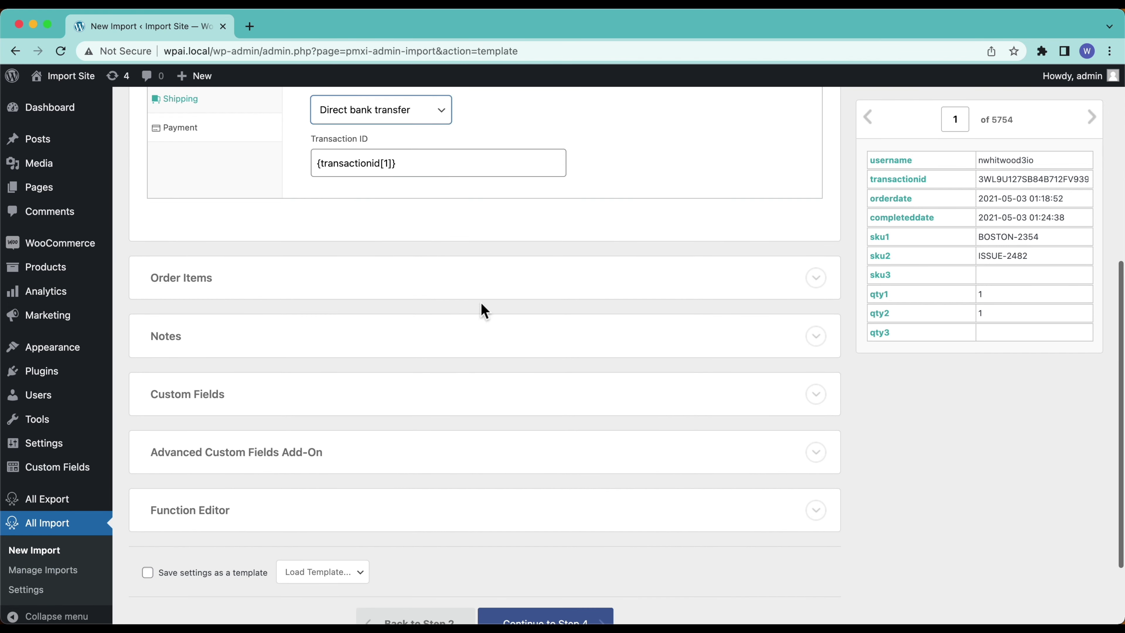
pyautogui.scroll(-5, 460, 389)
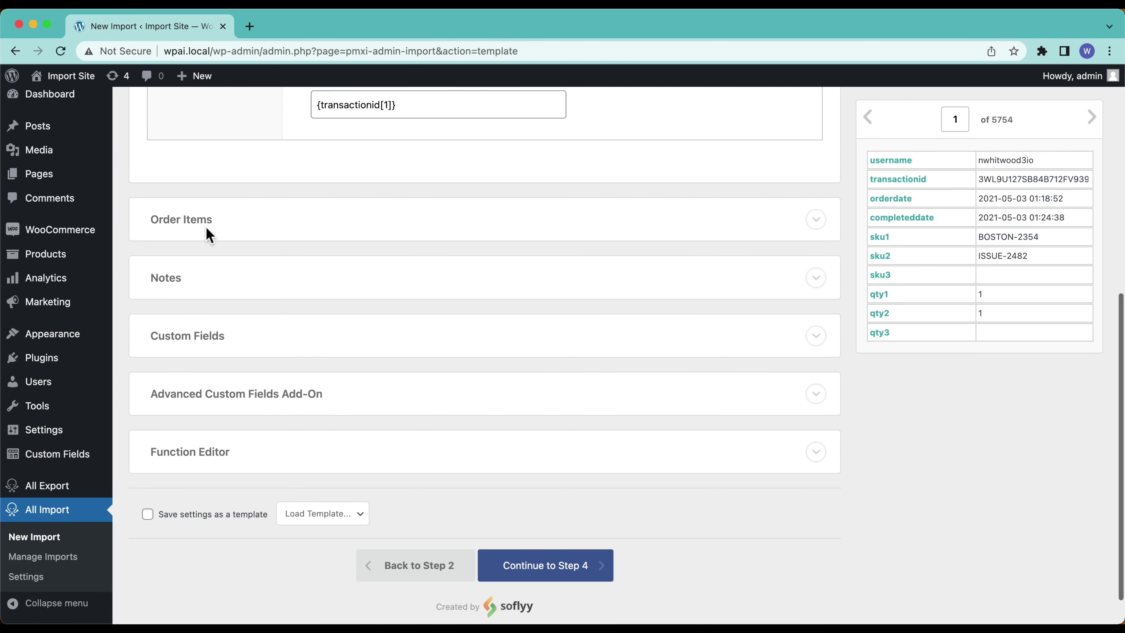
# - Expand Order Items and its advanced product options
pyautogui.click(322, 231)
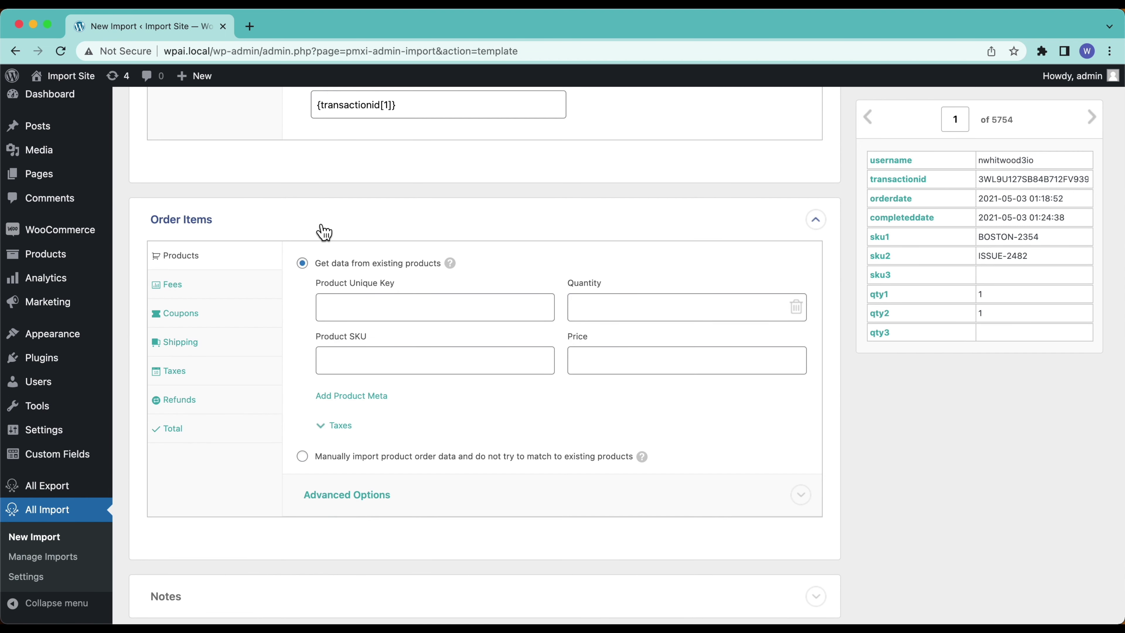
pyautogui.scroll(-3, 716, 322)
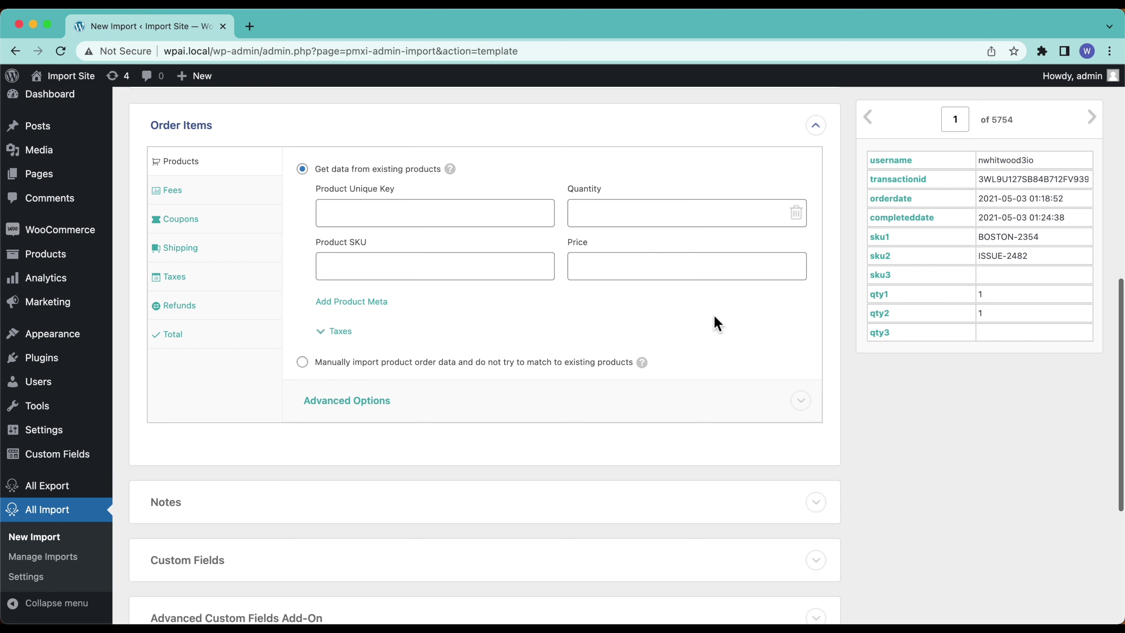
pyautogui.scroll(1, 718, 324)
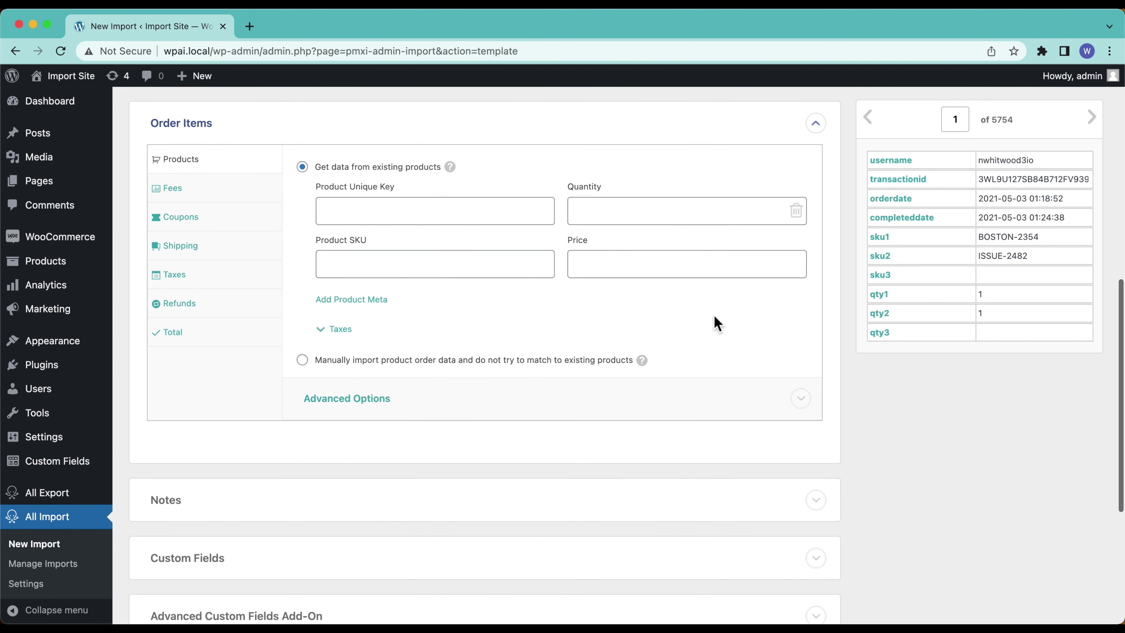
pyautogui.click(373, 401)
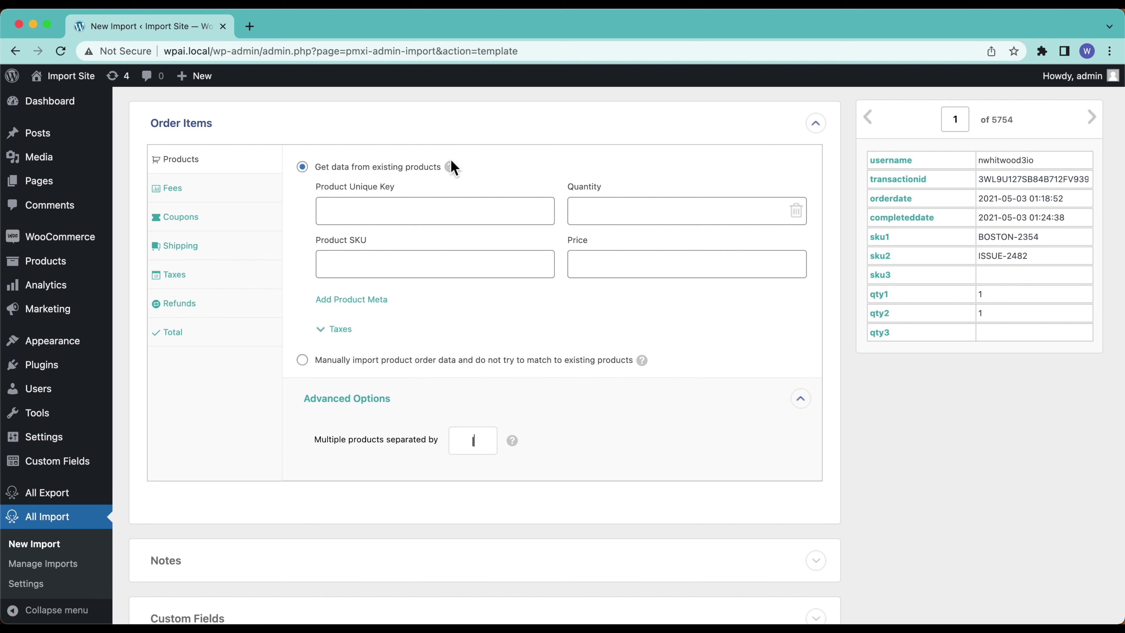
# - Map Product SKU to {sku1[1]}|{sku2[1]}|{sku3[1]} and preview record 2
pyautogui.moveTo(453, 173)
pyautogui.click(465, 270)
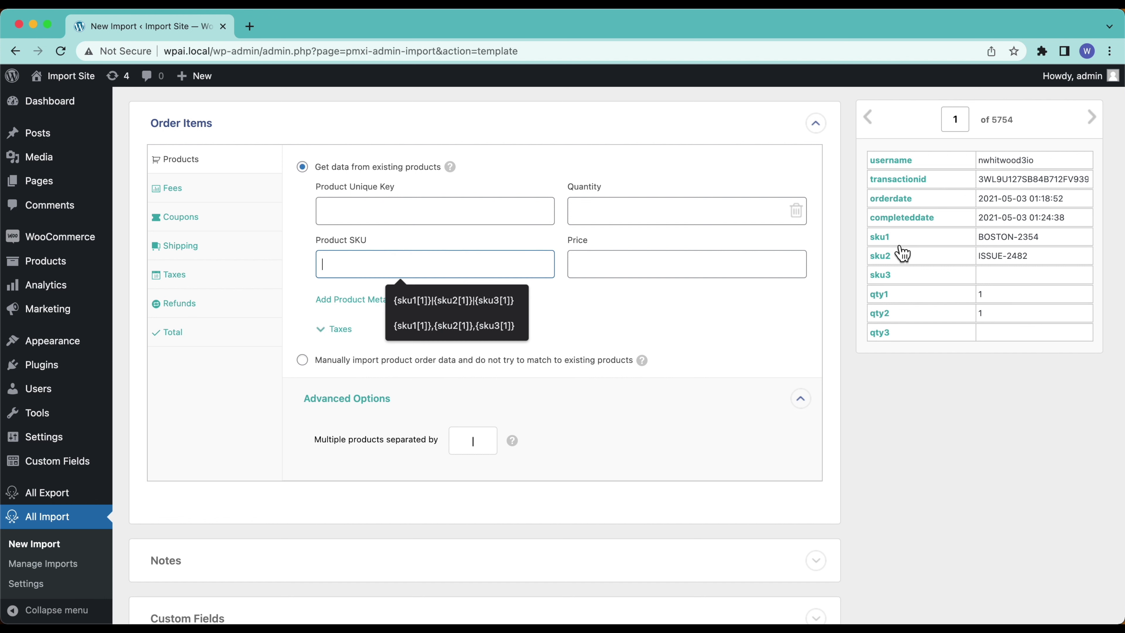
pyautogui.moveTo(894, 246); pyautogui.dragTo(462, 261)
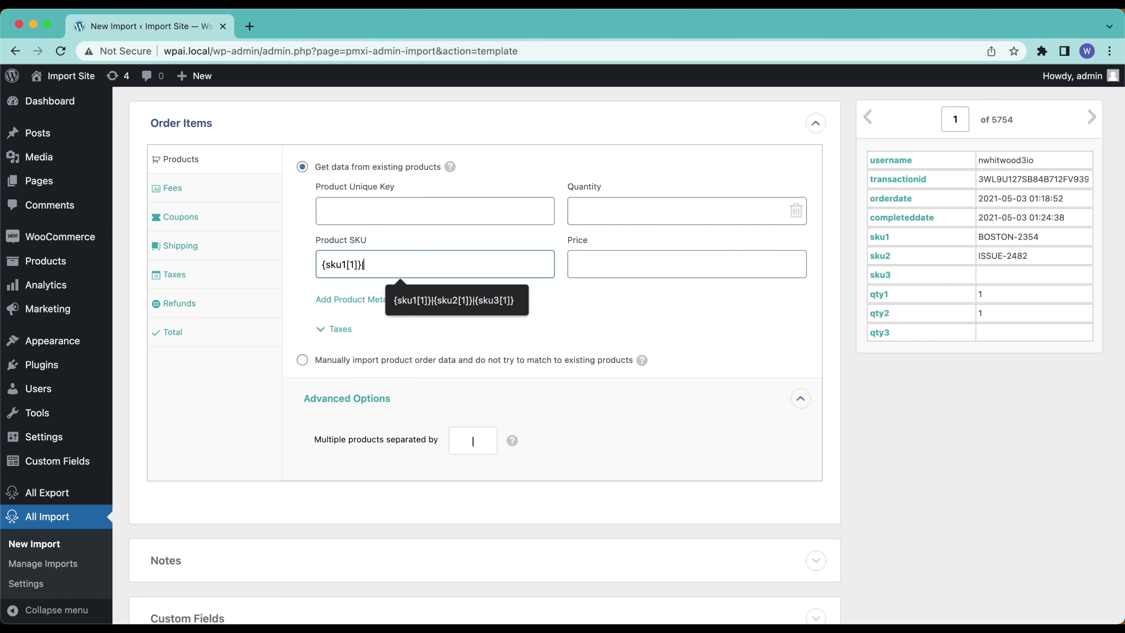
pyautogui.moveTo(889, 261); pyautogui.dragTo(442, 267)
pyautogui.click(895, 280)
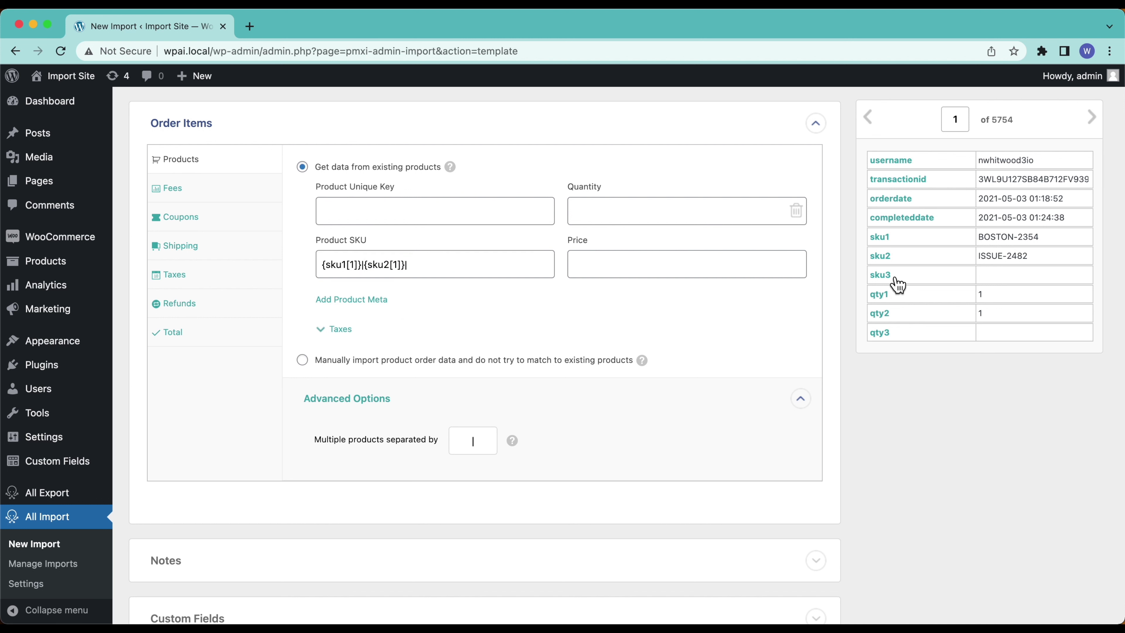
pyautogui.moveTo(891, 273); pyautogui.dragTo(486, 266)
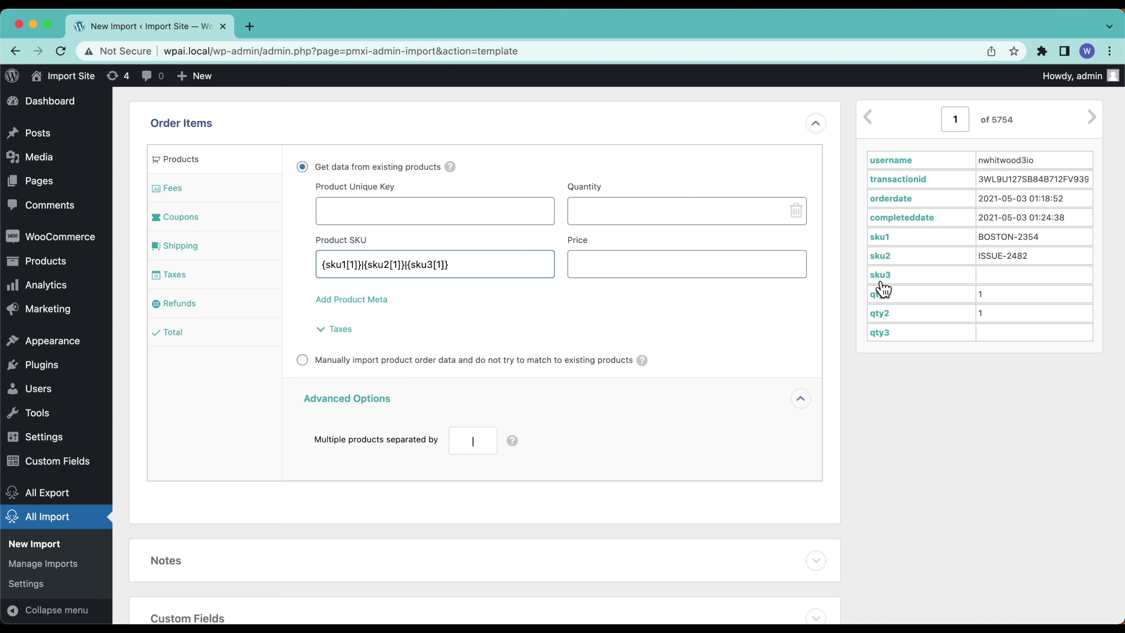
pyautogui.click(1096, 114)
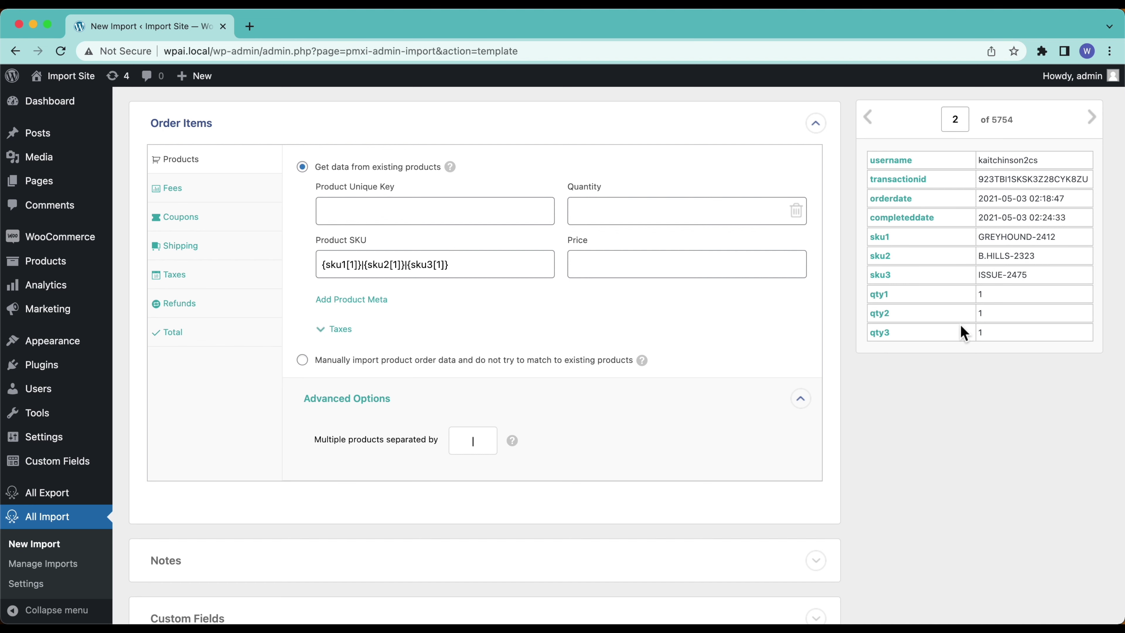
# - Put {qty1[1]} followed by a | separator into the Quantity field
pyautogui.click(606, 271)
pyautogui.click(668, 217)
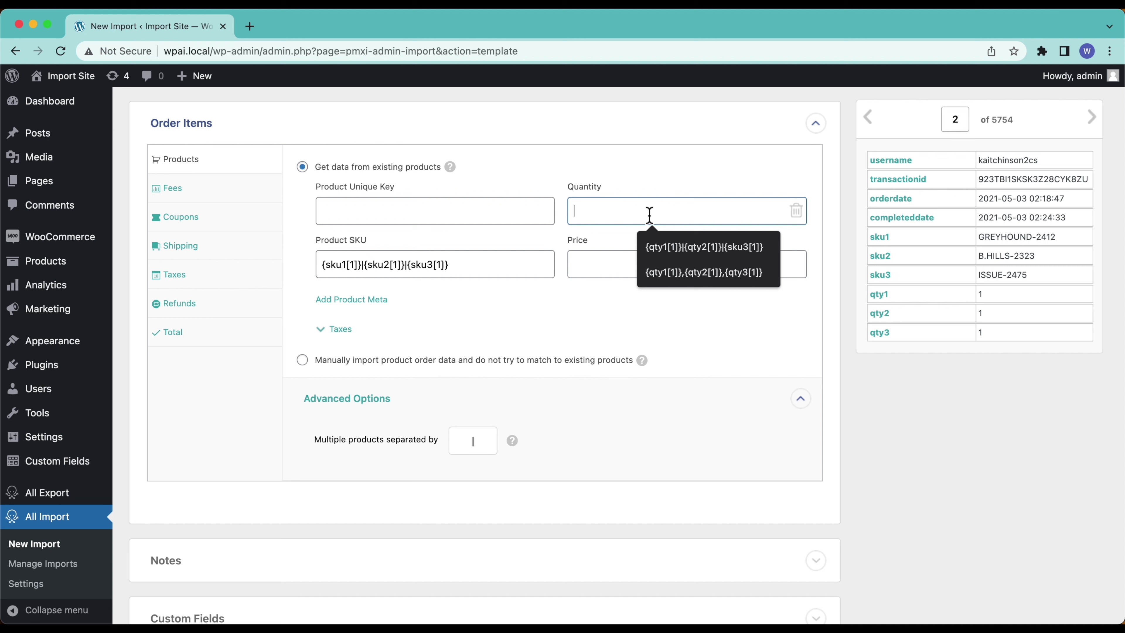
pyautogui.click(892, 305)
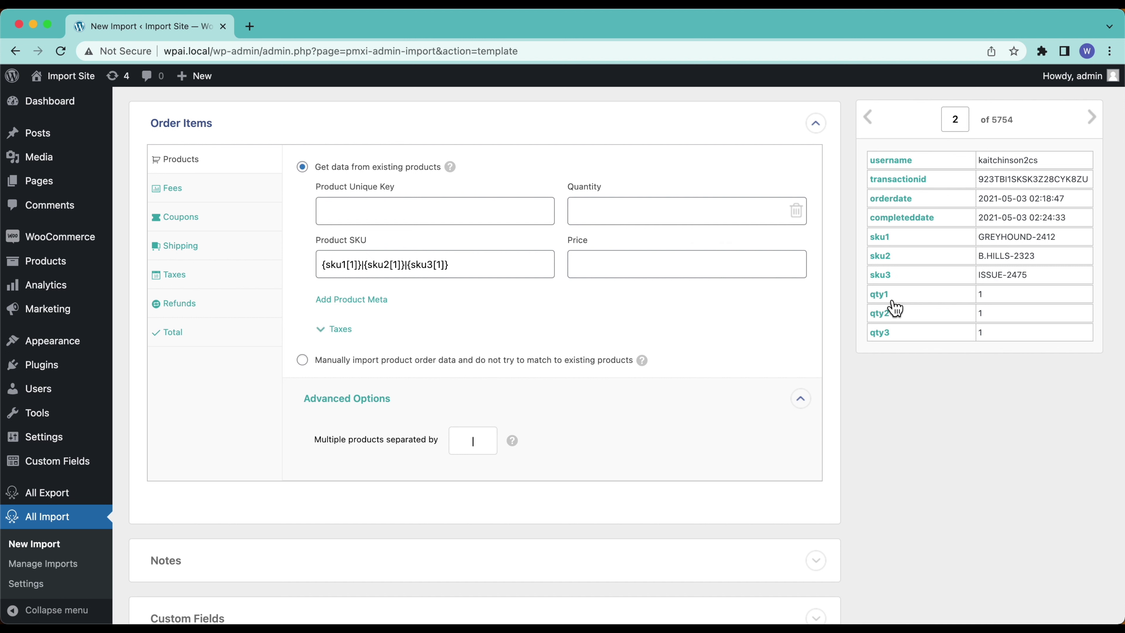
pyautogui.moveTo(890, 306); pyautogui.dragTo(705, 211)
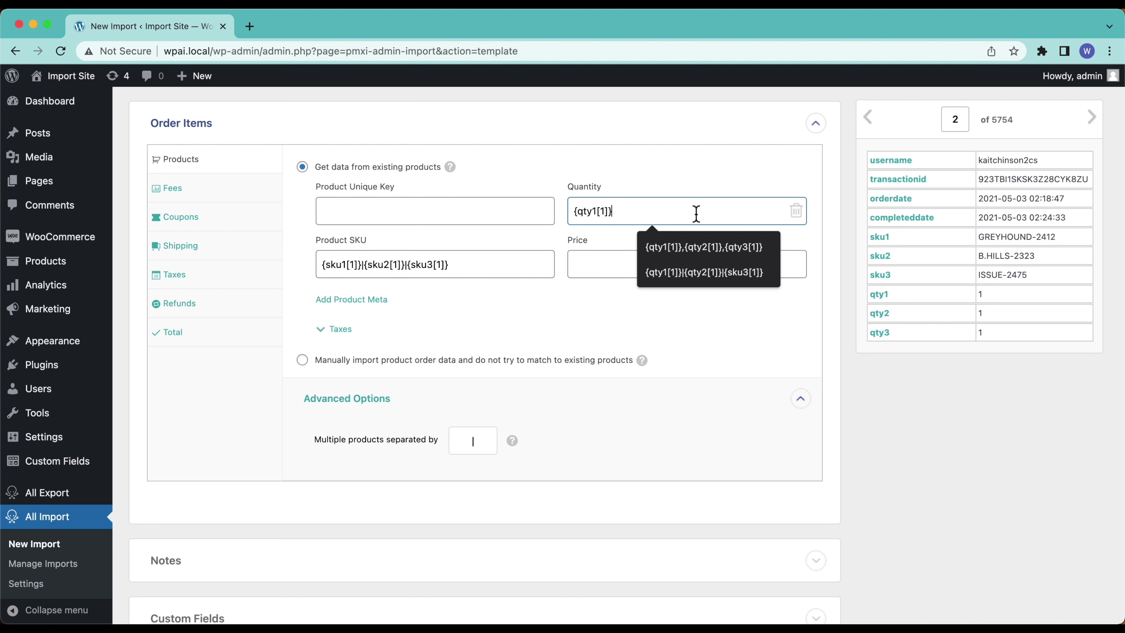
pyautogui.write('|')
# - Duplicate the qty reference twice and edit the copies to {qty2[1]} and {qty3[1]}
pyautogui.press('super+a')
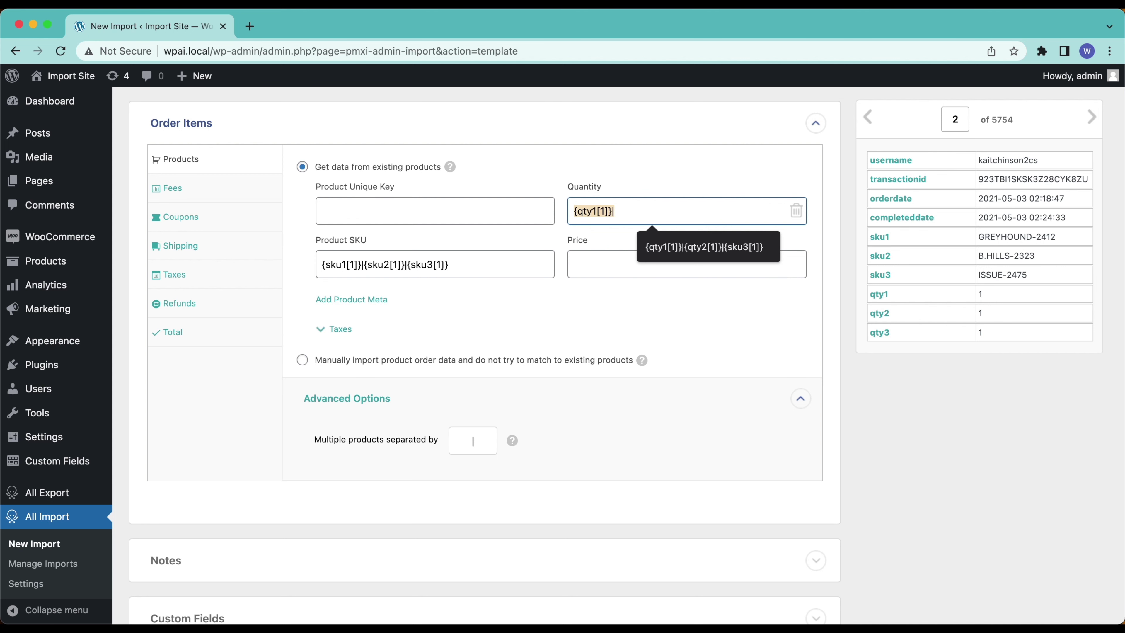
pyautogui.press('super+c')
pyautogui.press('Right')
pyautogui.press('super+v')
pyautogui.press('super+v')
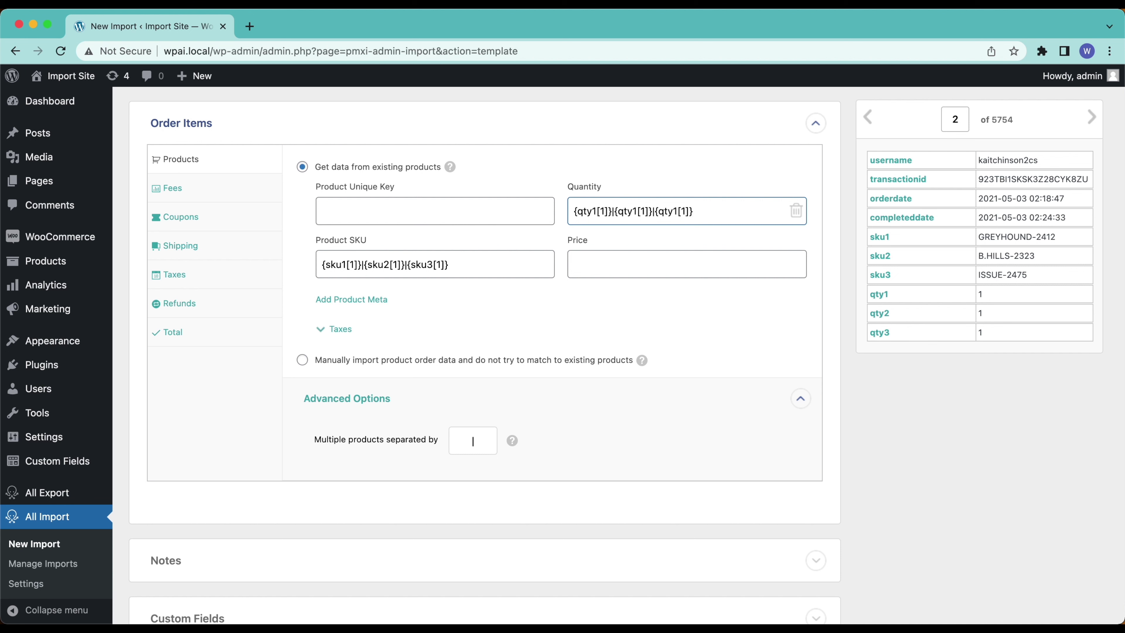
pyautogui.click(639, 211)
pyautogui.press('BackSpace')
pyautogui.write('2')
pyautogui.press('BackSpace')
pyautogui.write('3')
# - Review the Fees, Coupons, Shipping, Taxes, Refunds and Total tabs, keeping Calculate order total automatically
pyautogui.click(233, 200)
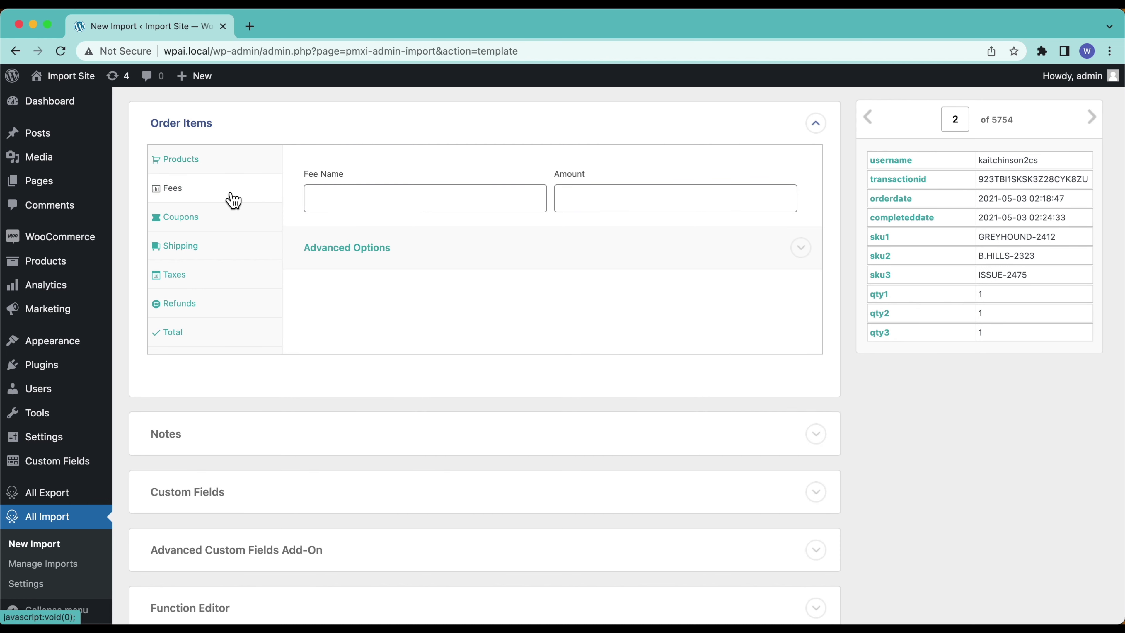
pyautogui.click(218, 222)
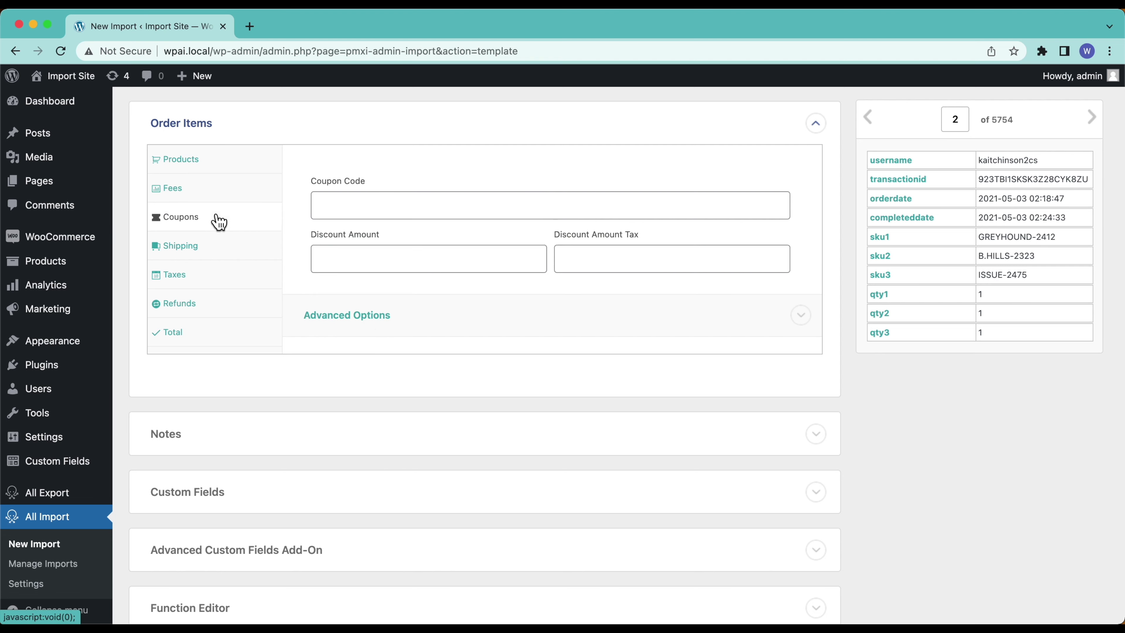
pyautogui.click(171, 252)
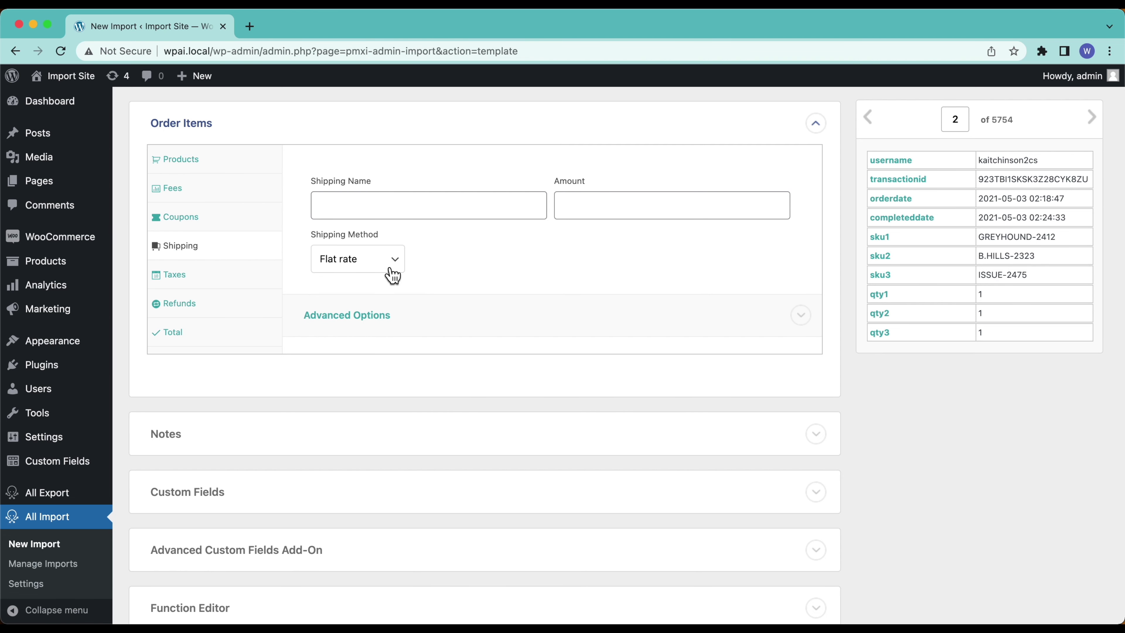
pyautogui.click(189, 283)
pyautogui.click(239, 311)
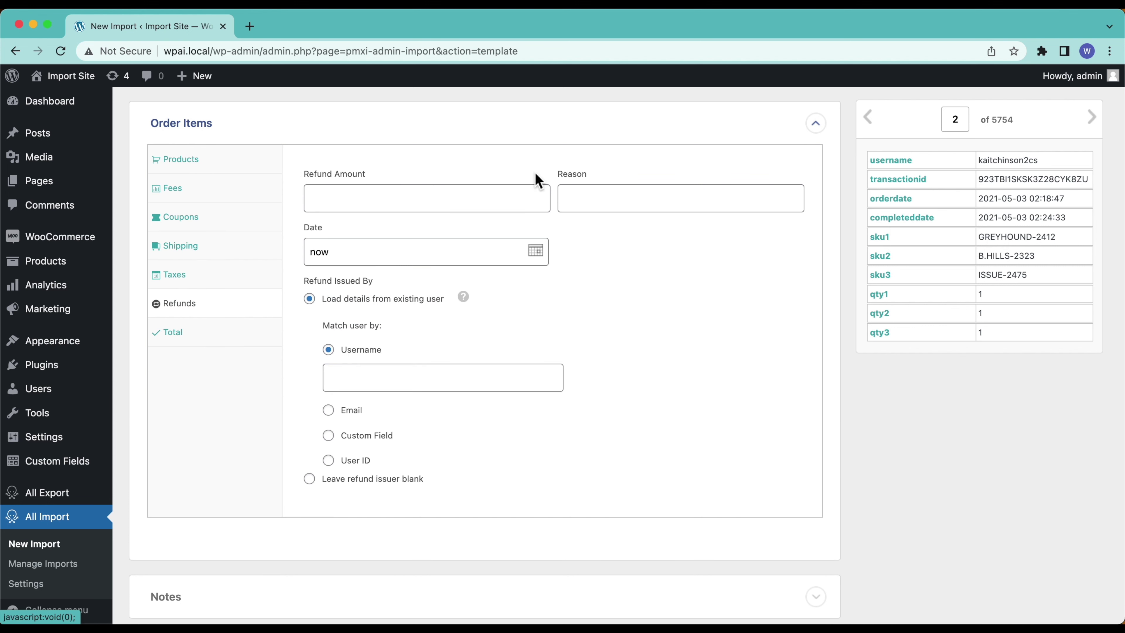
pyautogui.click(190, 337)
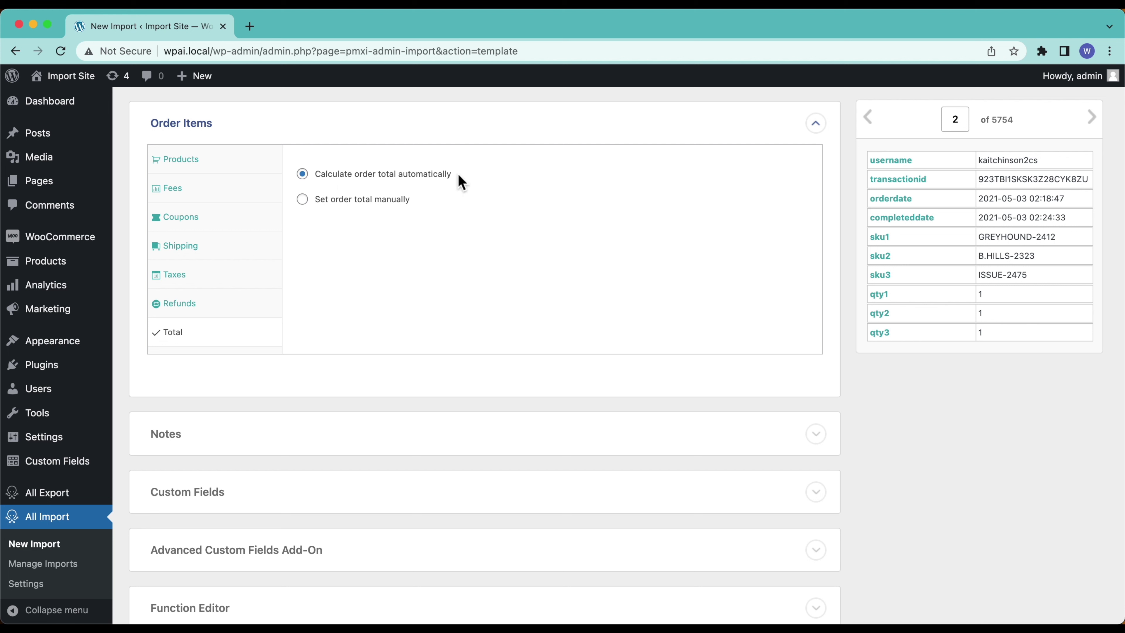
pyautogui.click(349, 205)
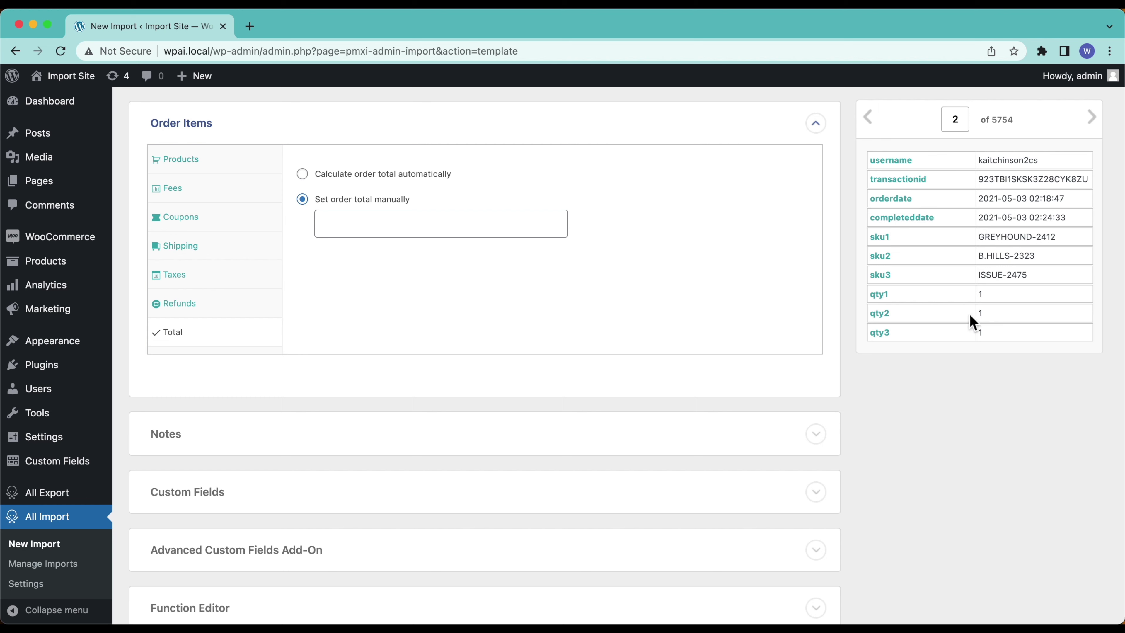
pyautogui.click(384, 189)
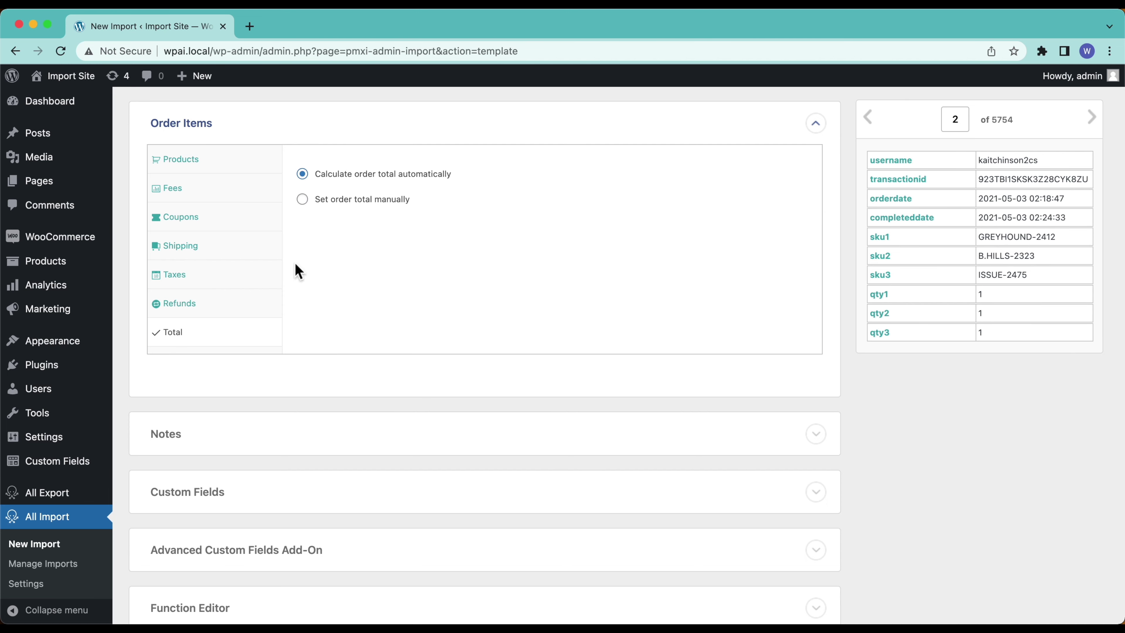
pyautogui.scroll(-5, 649, 251)
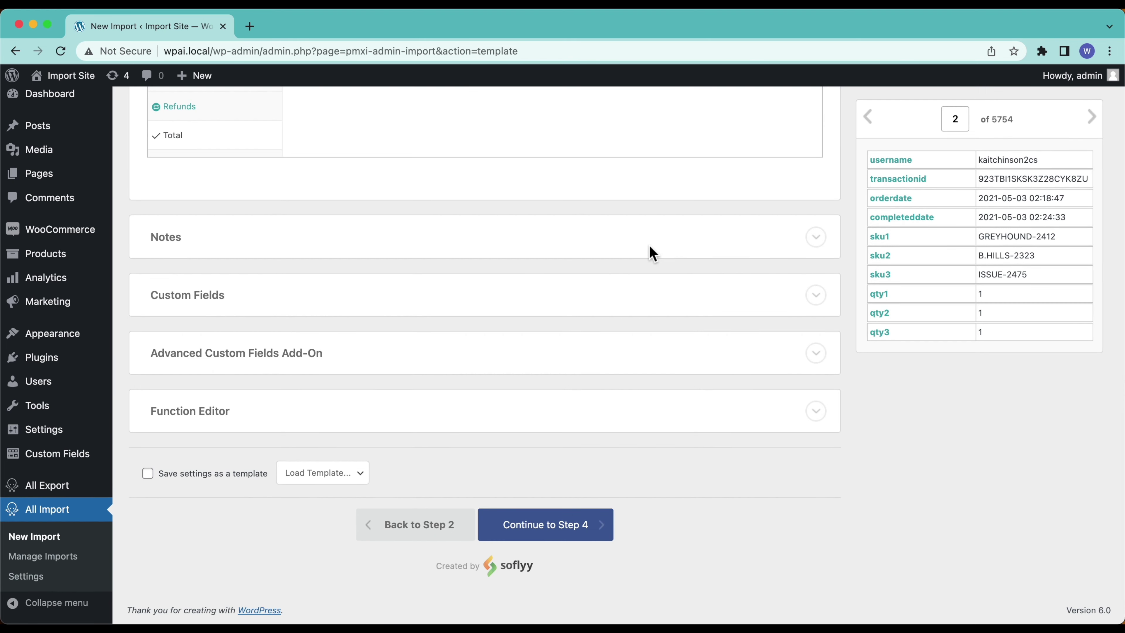
pyautogui.click(172, 247)
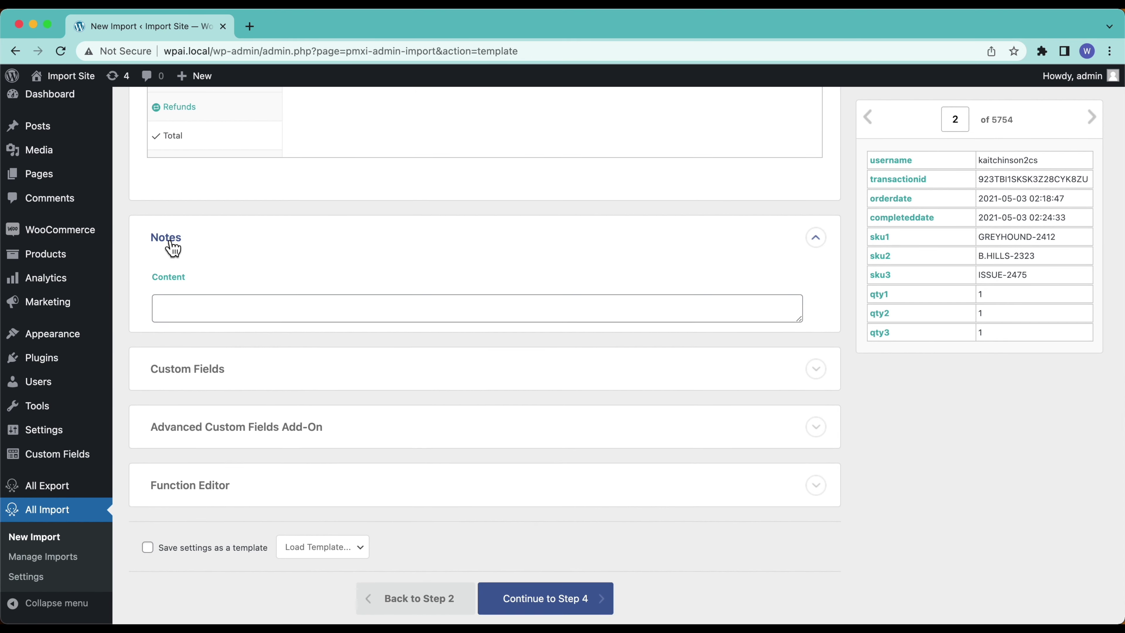
pyautogui.scroll(-2, 211, 394)
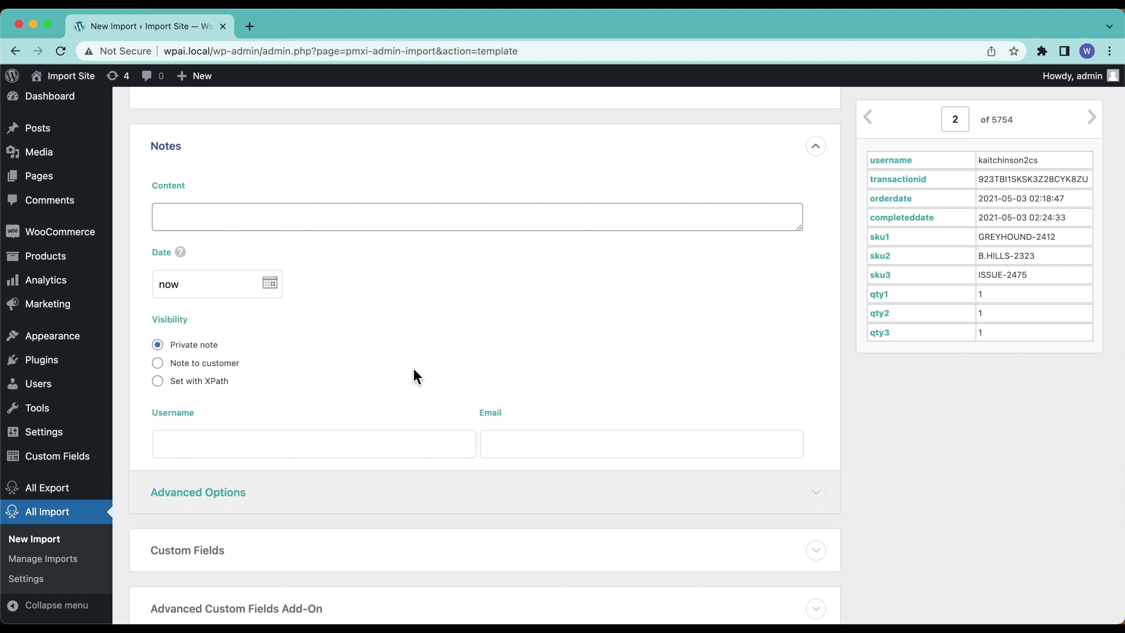
pyautogui.click(229, 496)
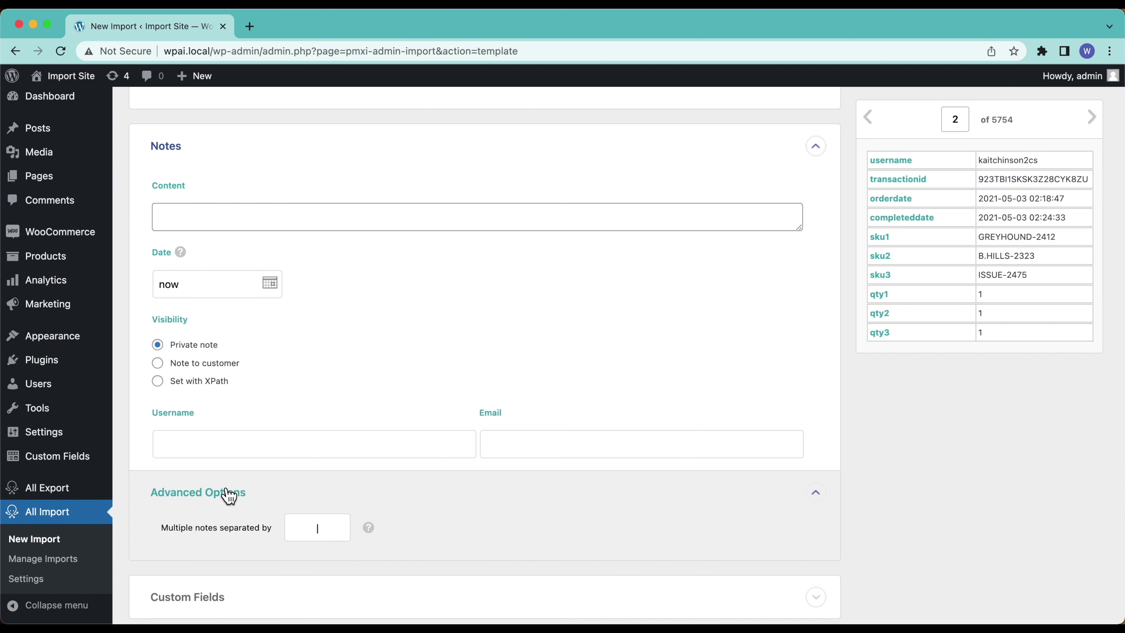
pyautogui.scroll(-1, 225, 495)
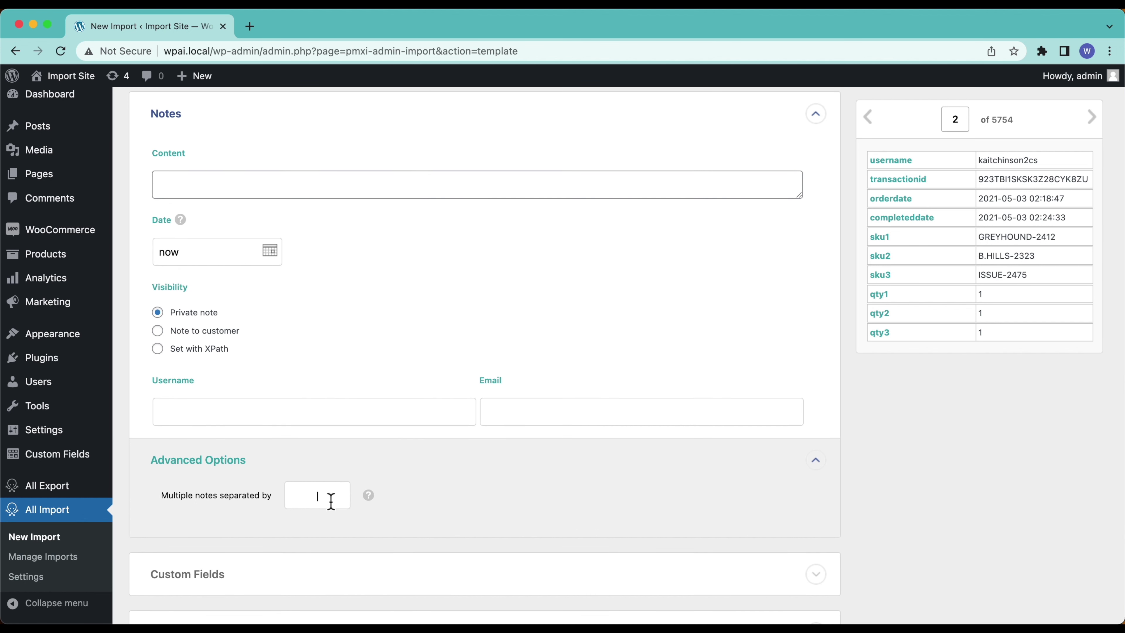
pyautogui.scroll(1, 417, 454)
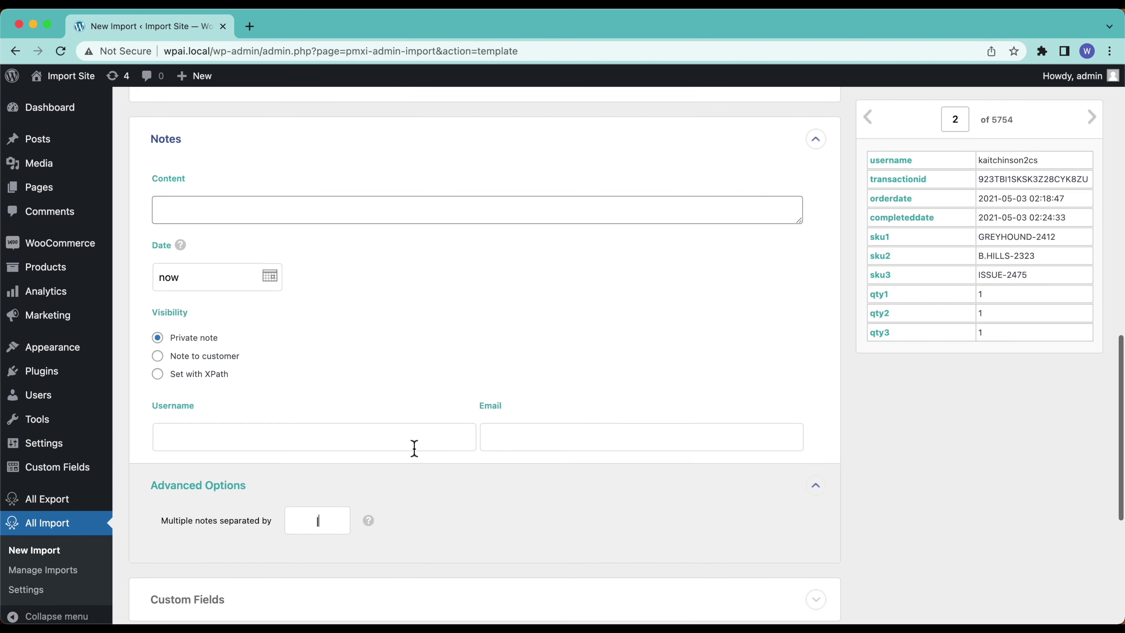
pyautogui.click(173, 151)
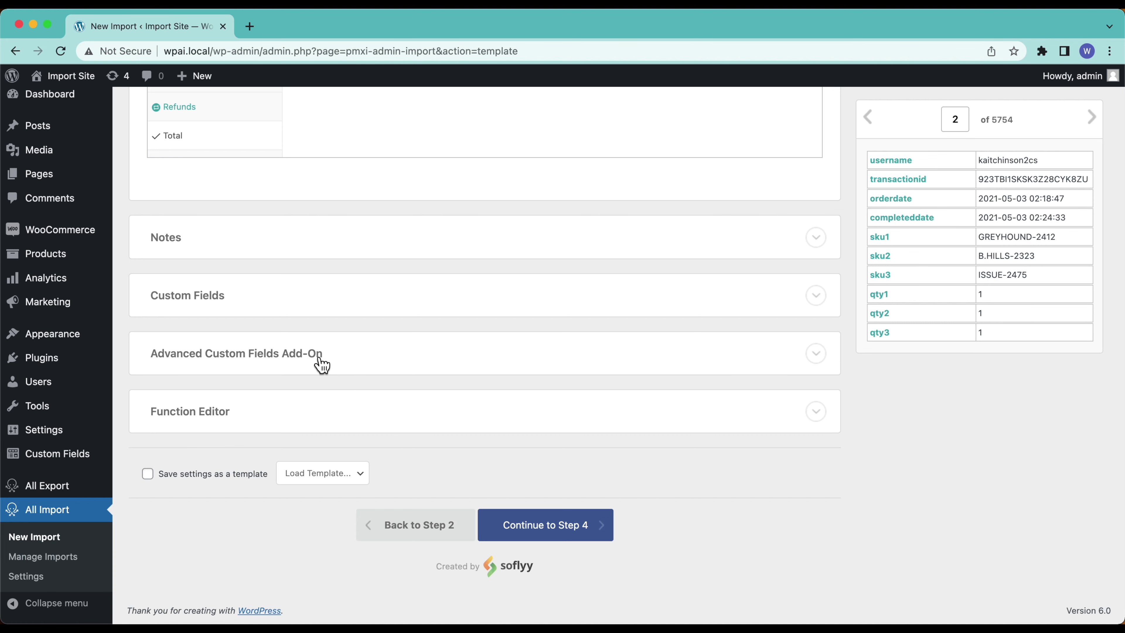
# - Open the Function Editor and look over its PHP code and the Transaction ID field
pyautogui.click(223, 419)
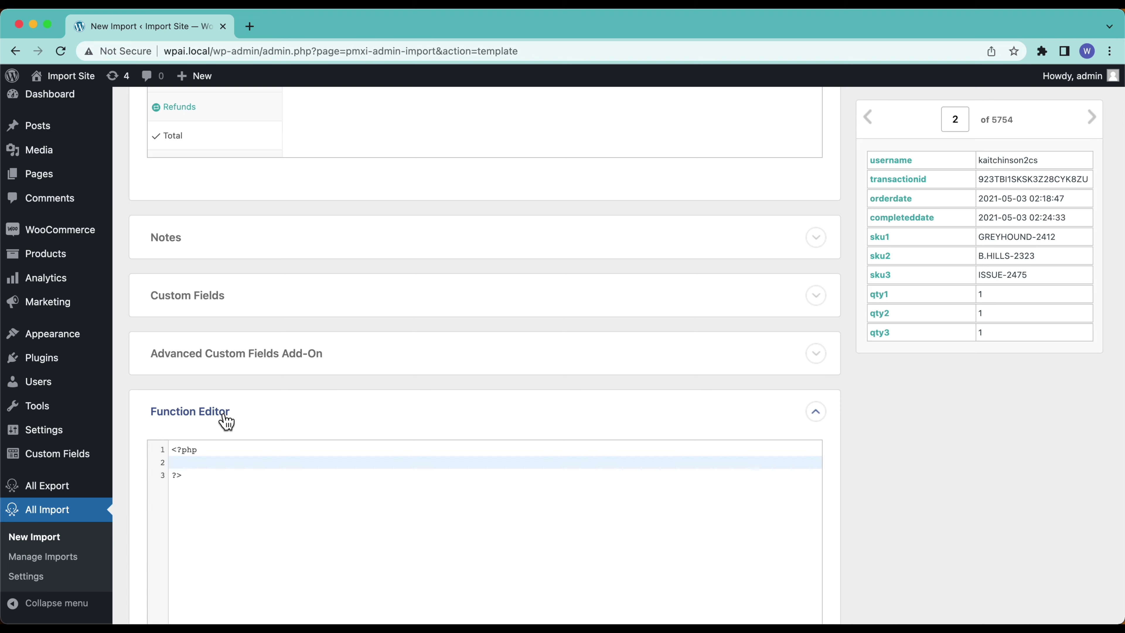
pyautogui.scroll(-2, 221, 411)
pyautogui.scroll(8, 221, 412)
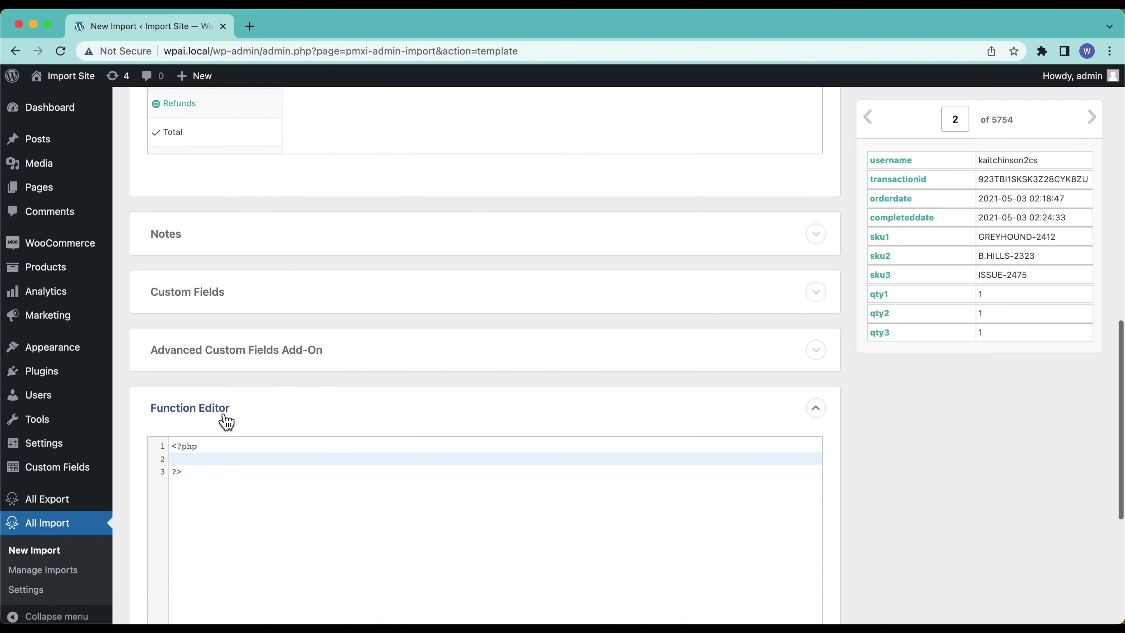
pyautogui.scroll(5, 225, 421)
pyautogui.click(432, 349)
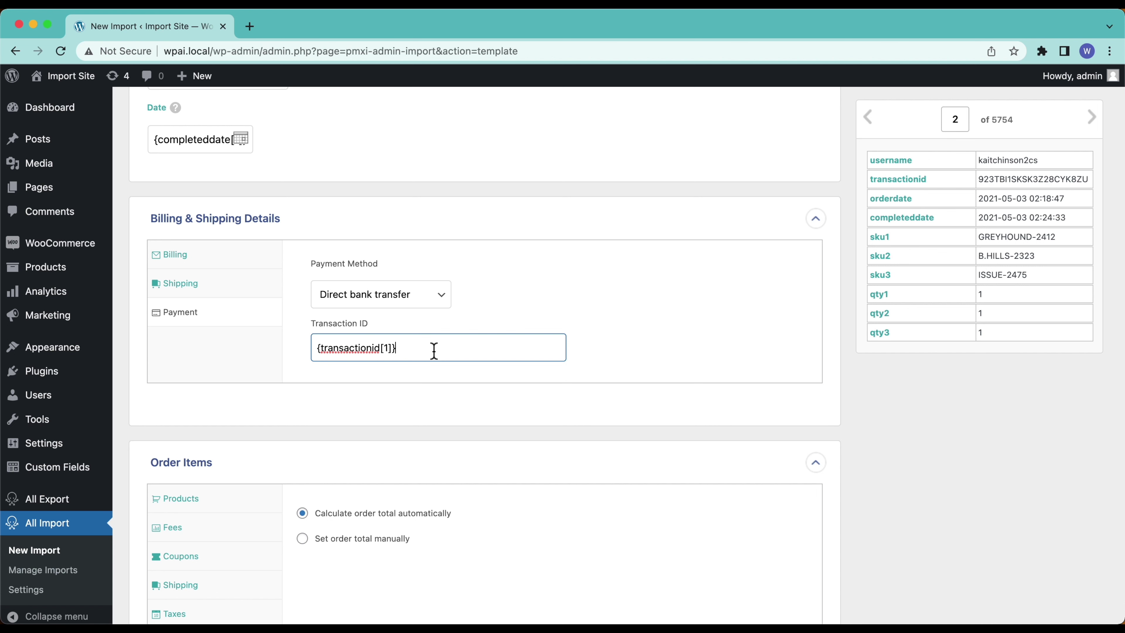
pyautogui.scroll(-12, 434, 350)
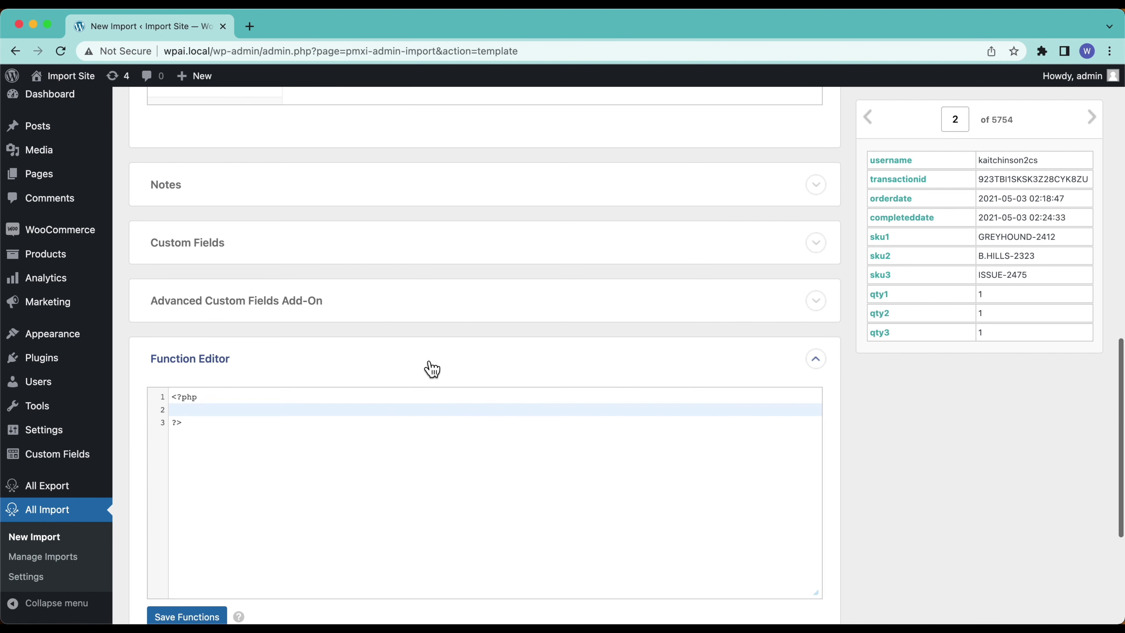
pyautogui.click(330, 430)
pyautogui.scroll(13, 330, 430)
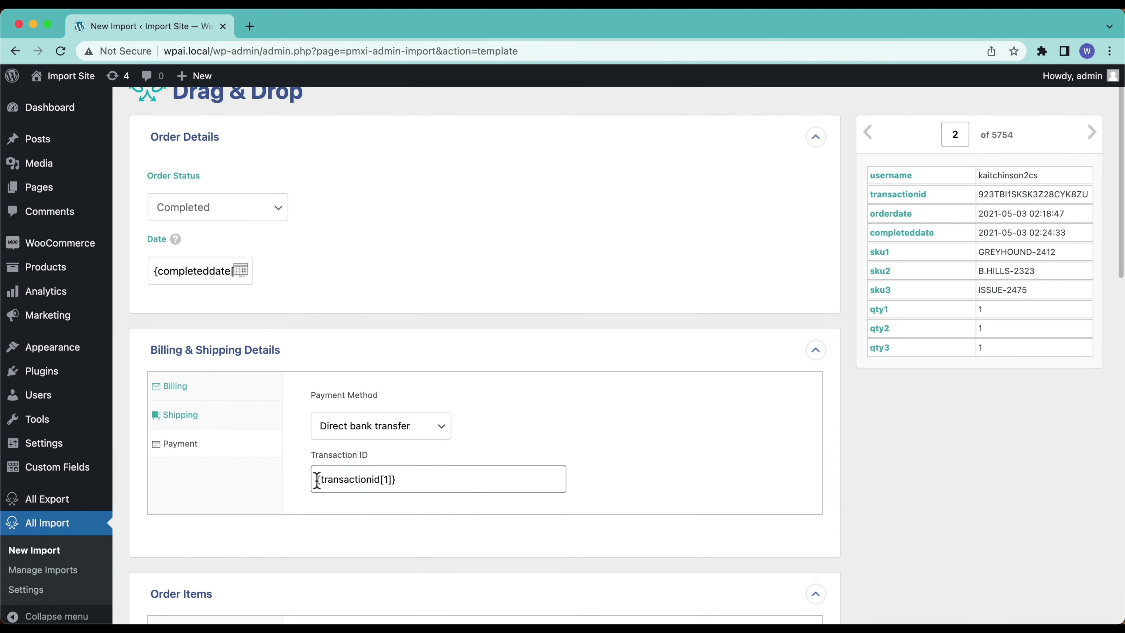
pyautogui.moveTo(317, 479); pyautogui.dragTo(415, 478)
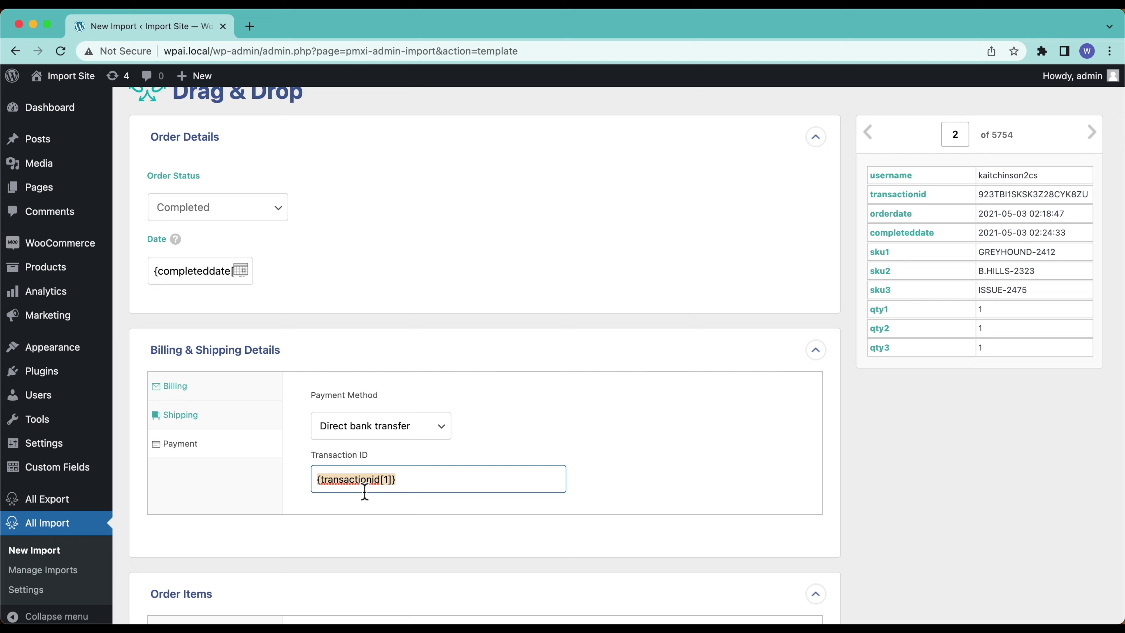
pyautogui.scroll(-8, 365, 491)
pyautogui.scroll(-5, 382, 482)
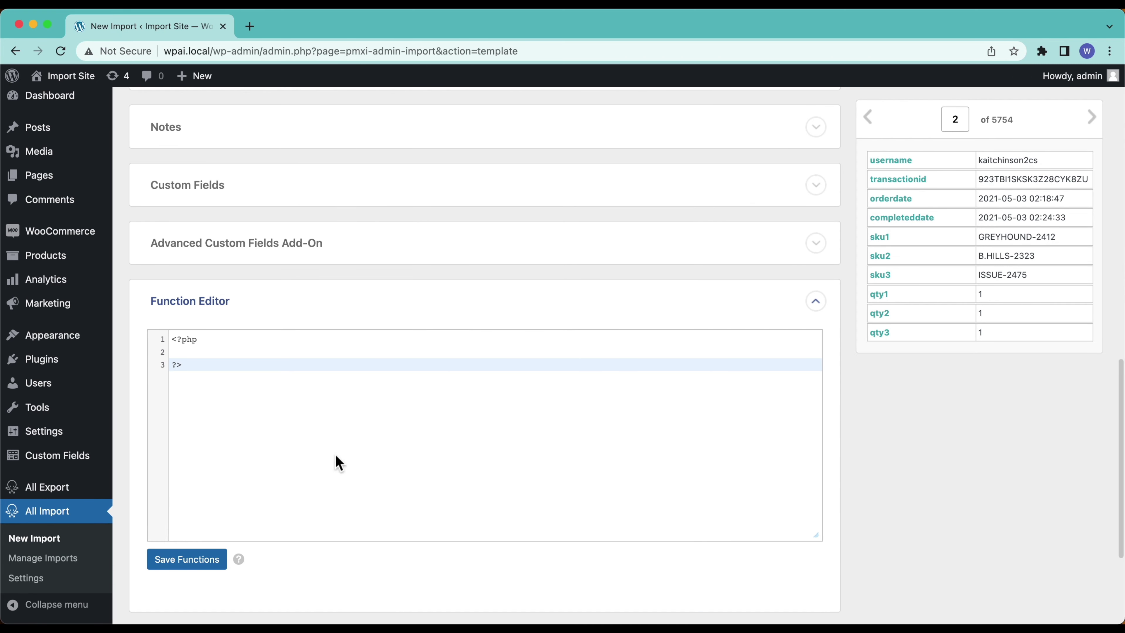
pyautogui.scroll(8, 305, 410)
pyautogui.scroll(-7, 318, 383)
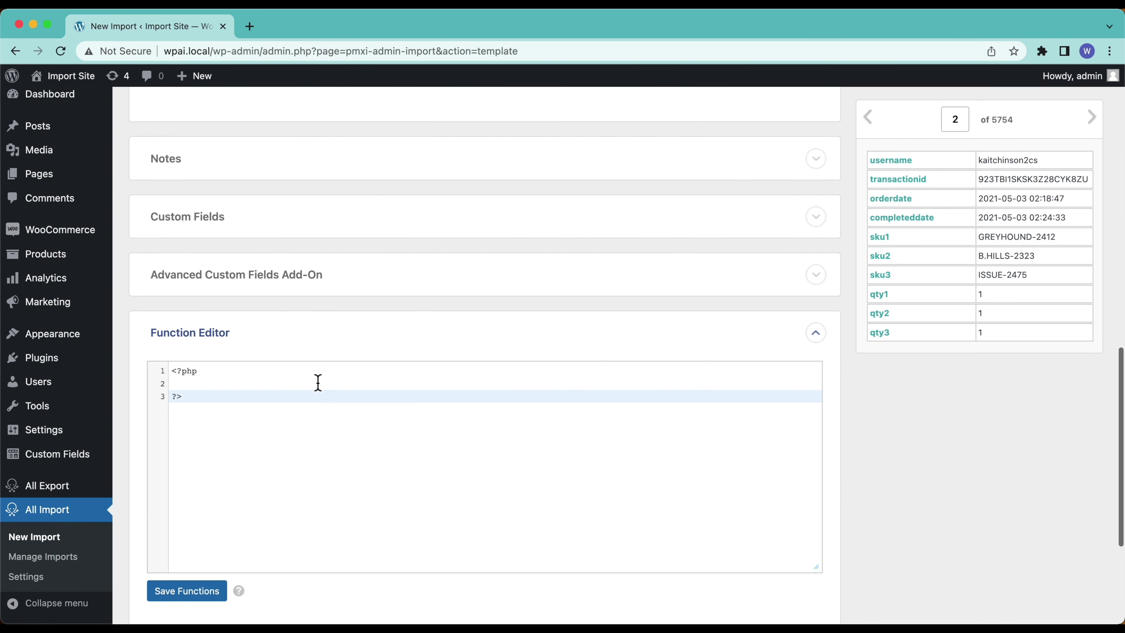
# - Collapse the Function Editor and scroll down to Continue to Step 4
pyautogui.click(267, 345)
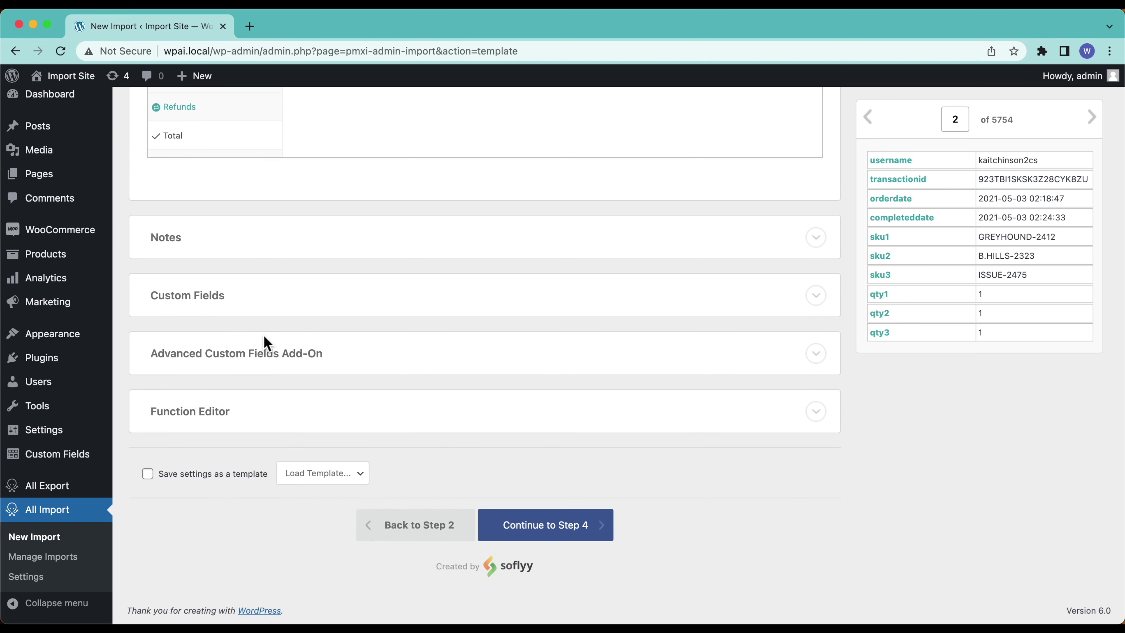
pyautogui.scroll(10, 390, 335)
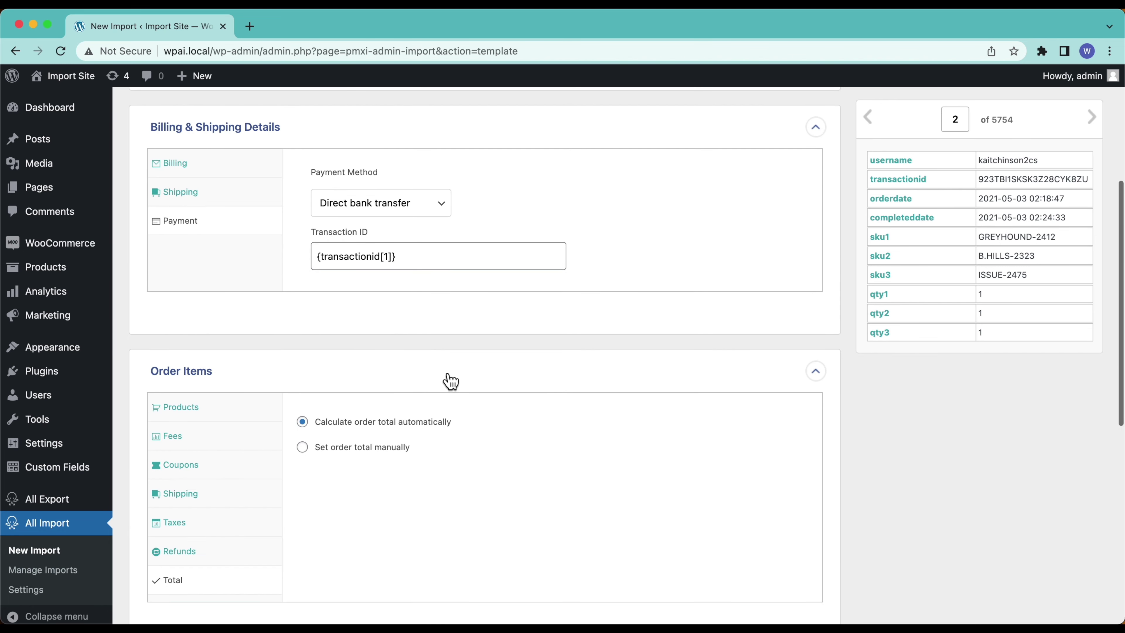
pyautogui.scroll(7, 464, 356)
pyautogui.scroll(-2, 463, 355)
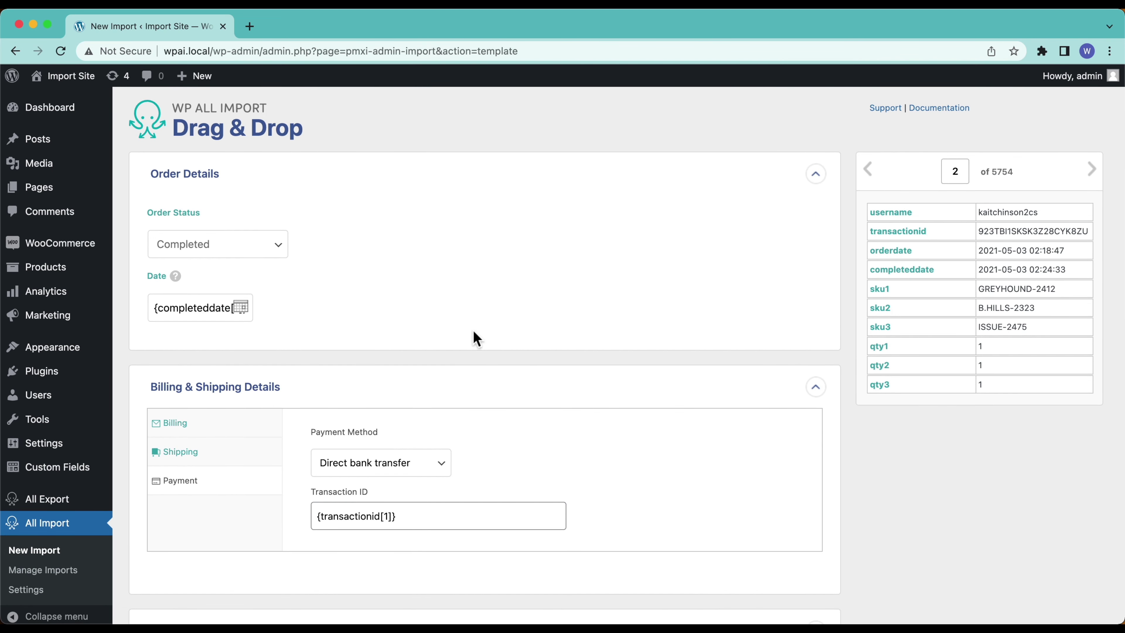
pyautogui.scroll(-15, 473, 395)
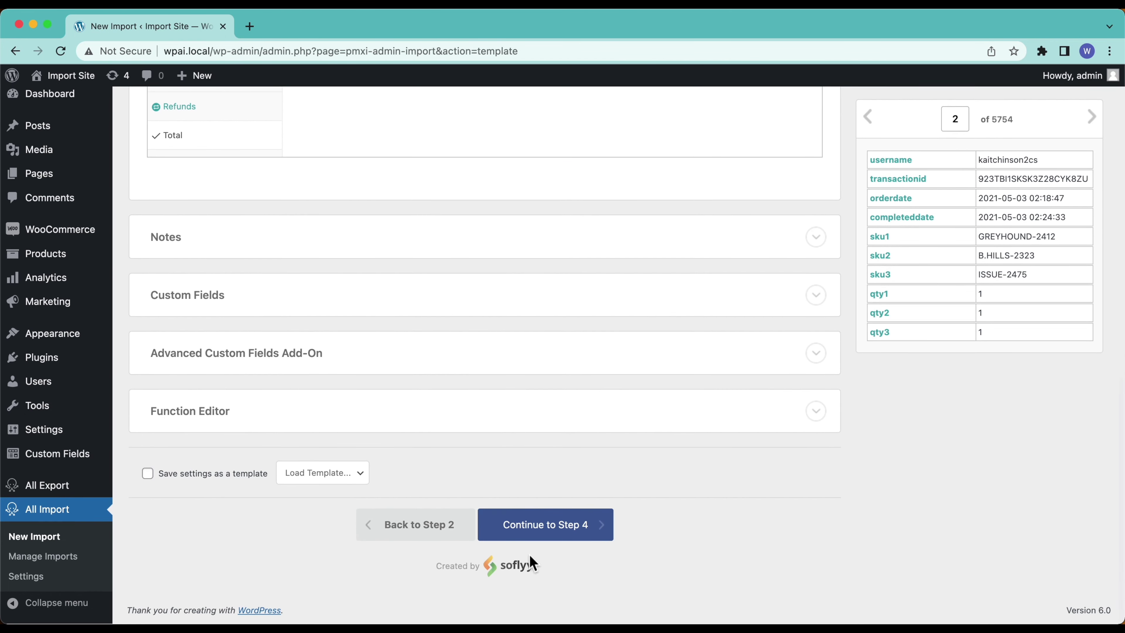
pyautogui.click(598, 539)
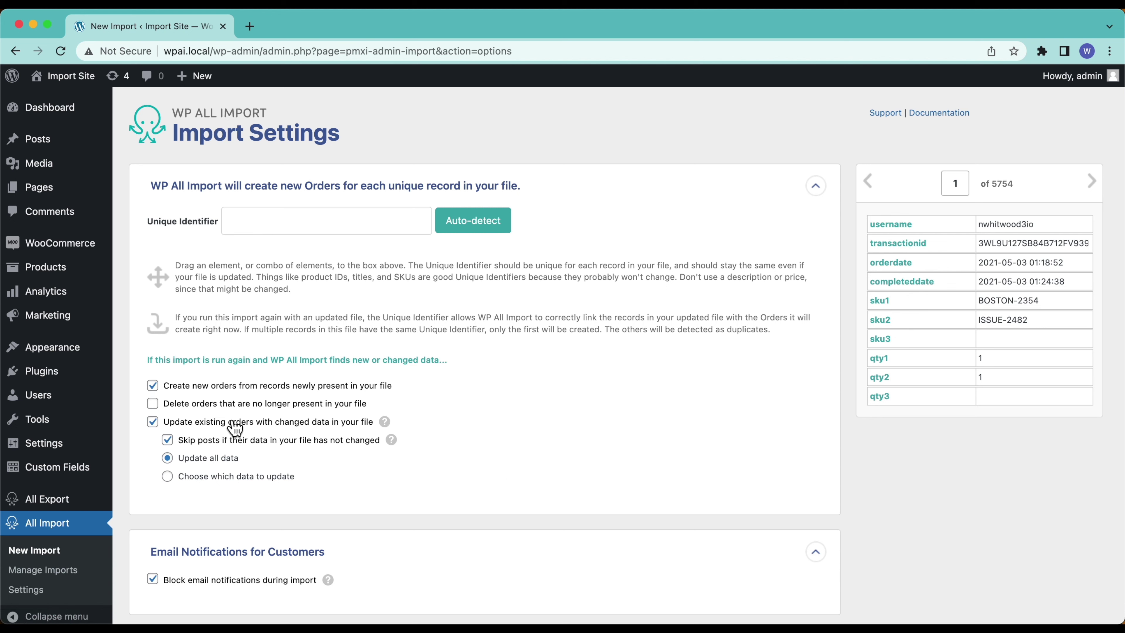
pyautogui.click(494, 226)
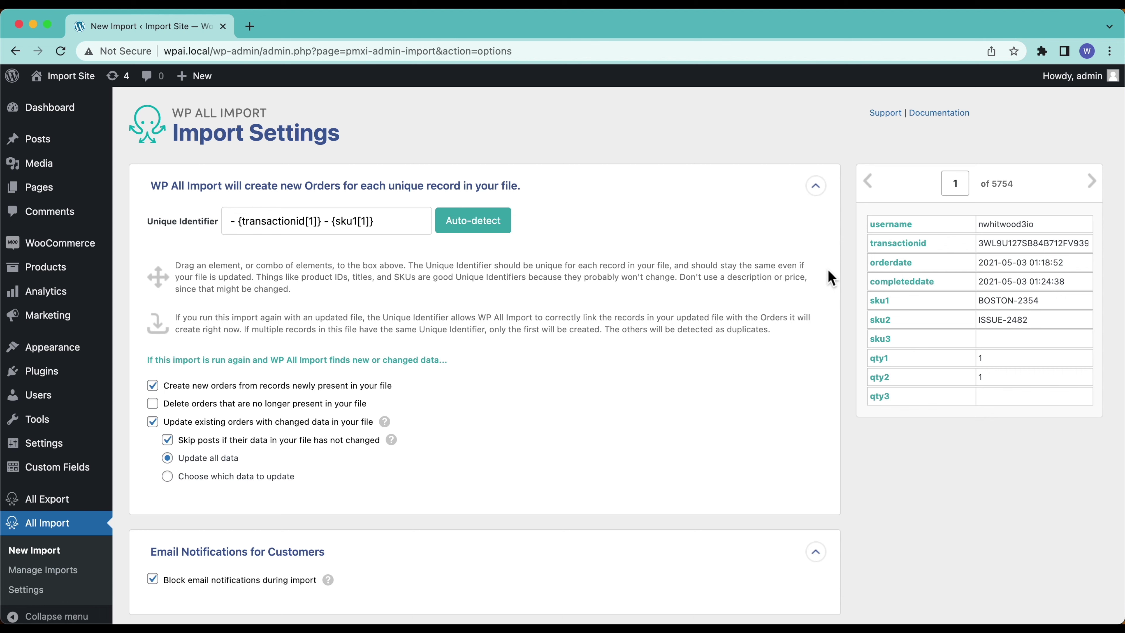
pyautogui.scroll(-3, 502, 390)
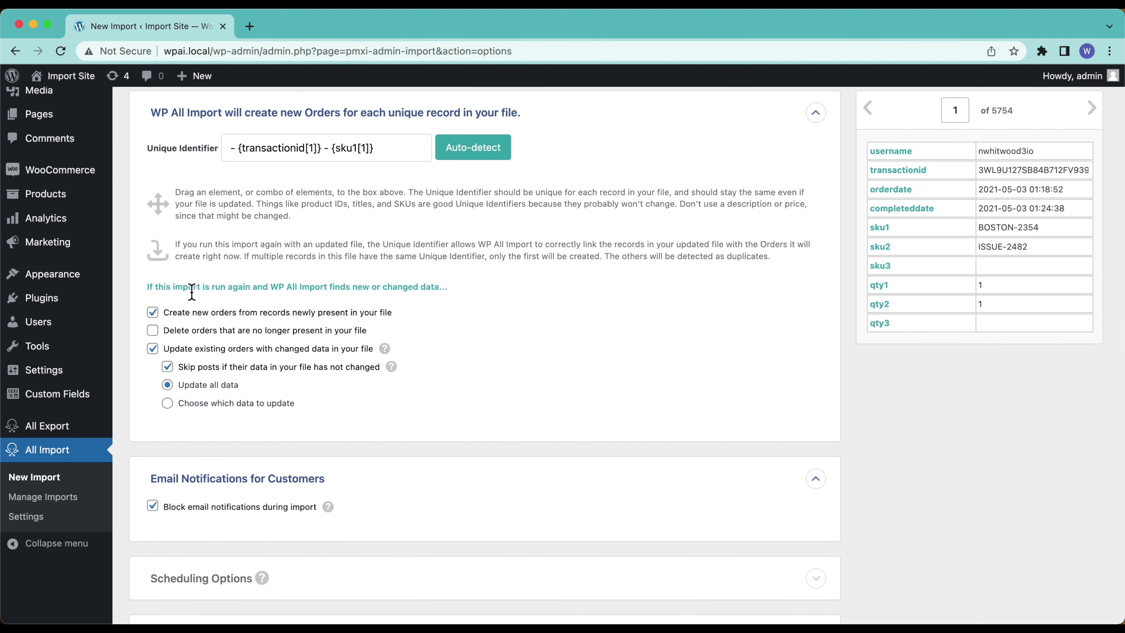
pyautogui.moveTo(193, 288); pyautogui.dragTo(354, 288)
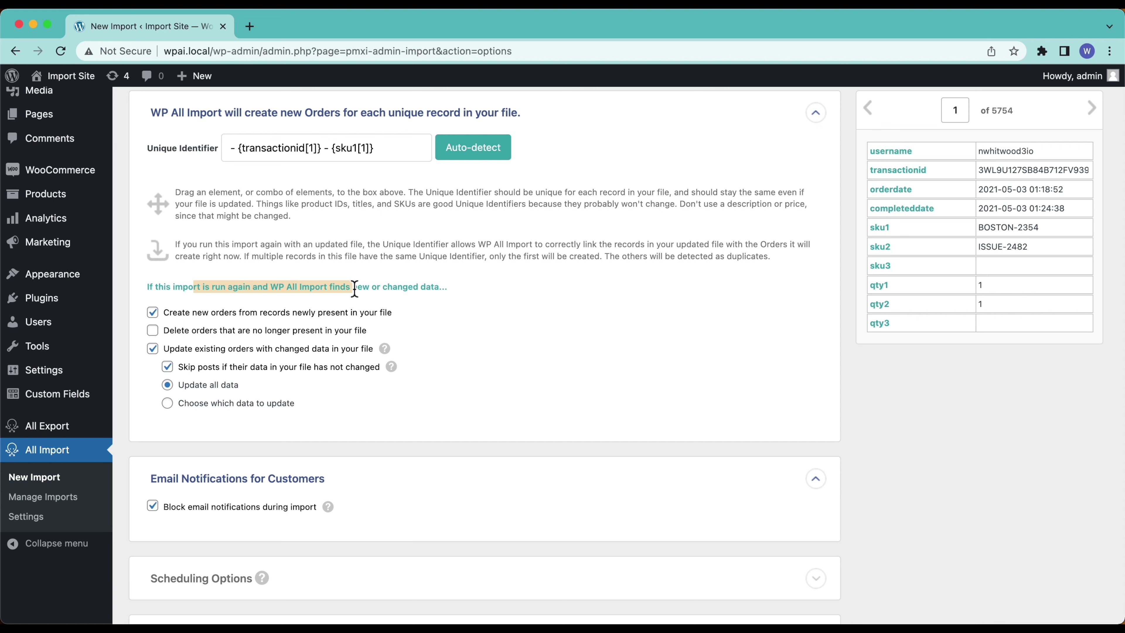
pyautogui.click(354, 288)
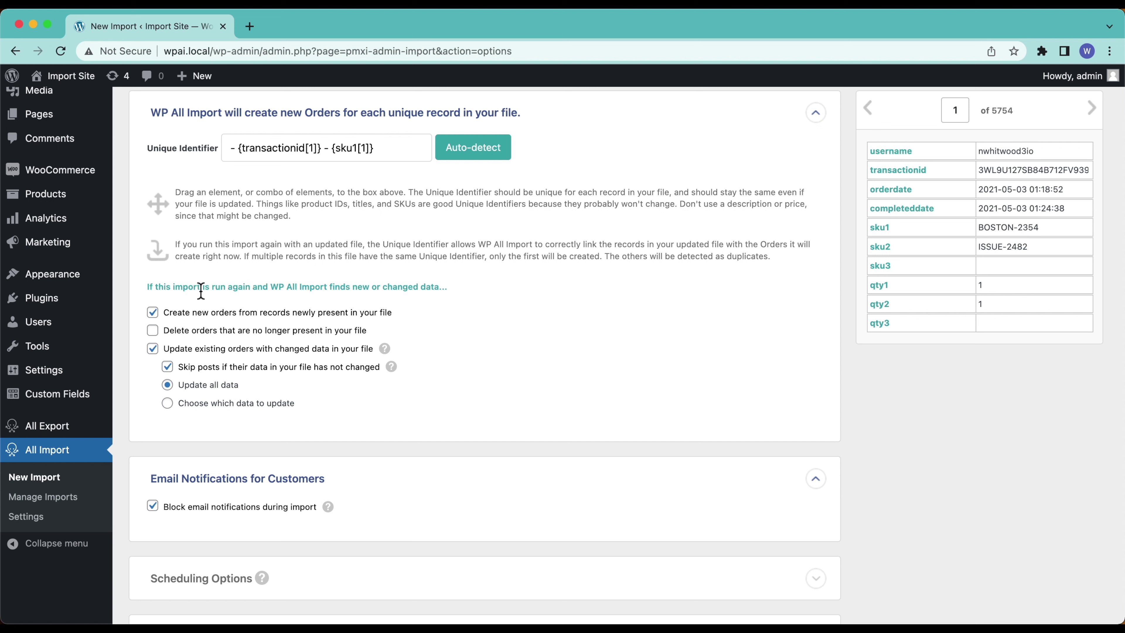
pyautogui.moveTo(202, 288); pyautogui.dragTo(279, 291)
pyautogui.click(279, 291)
pyautogui.scroll(-5, 250, 290)
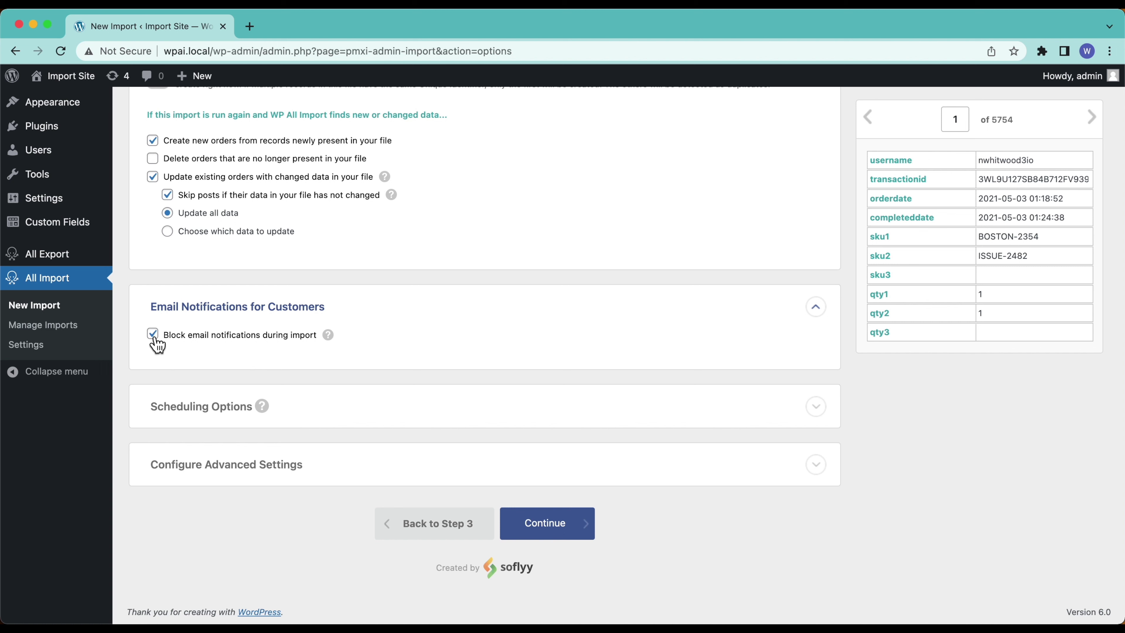
pyautogui.moveTo(331, 339)
pyautogui.scroll(-1, 279, 385)
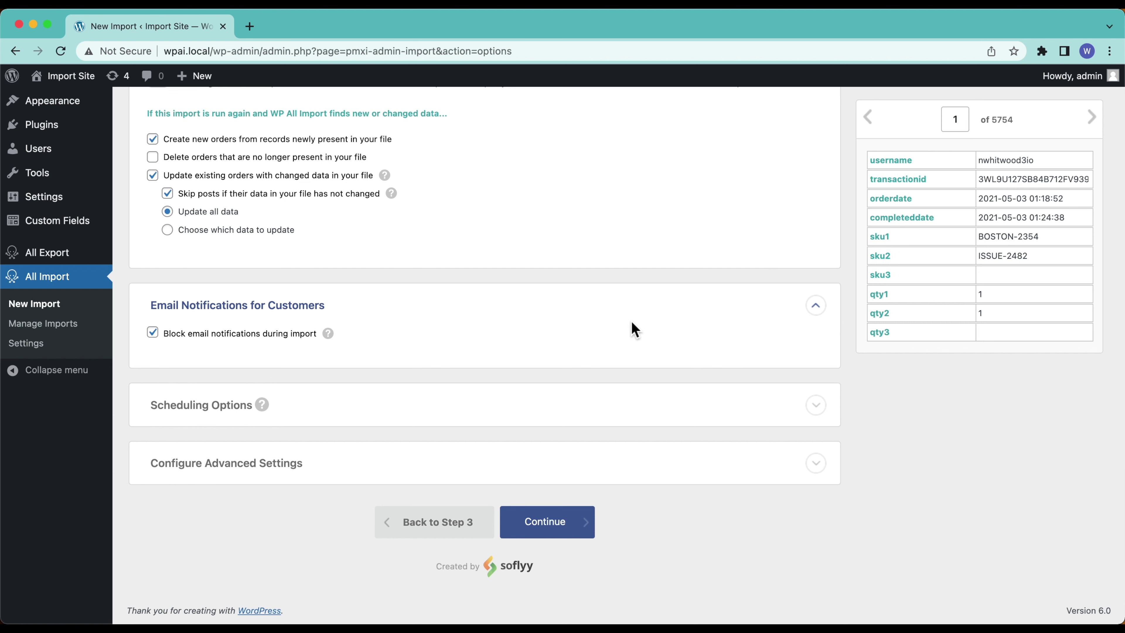
pyautogui.scroll(-1, 631, 323)
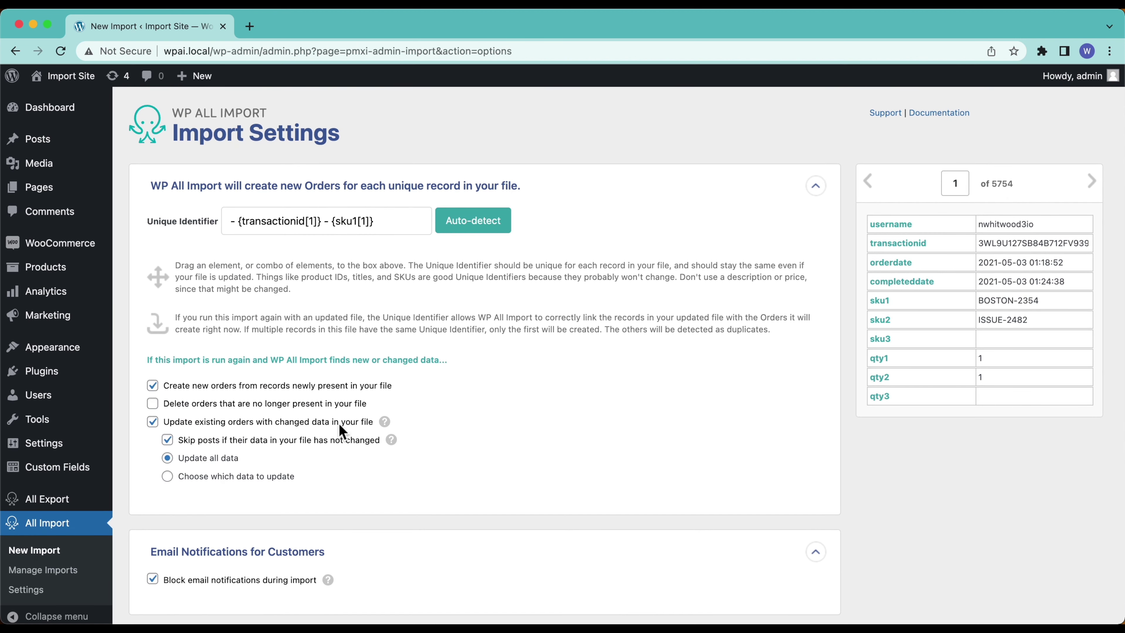
pyautogui.scroll(-5, 260, 416)
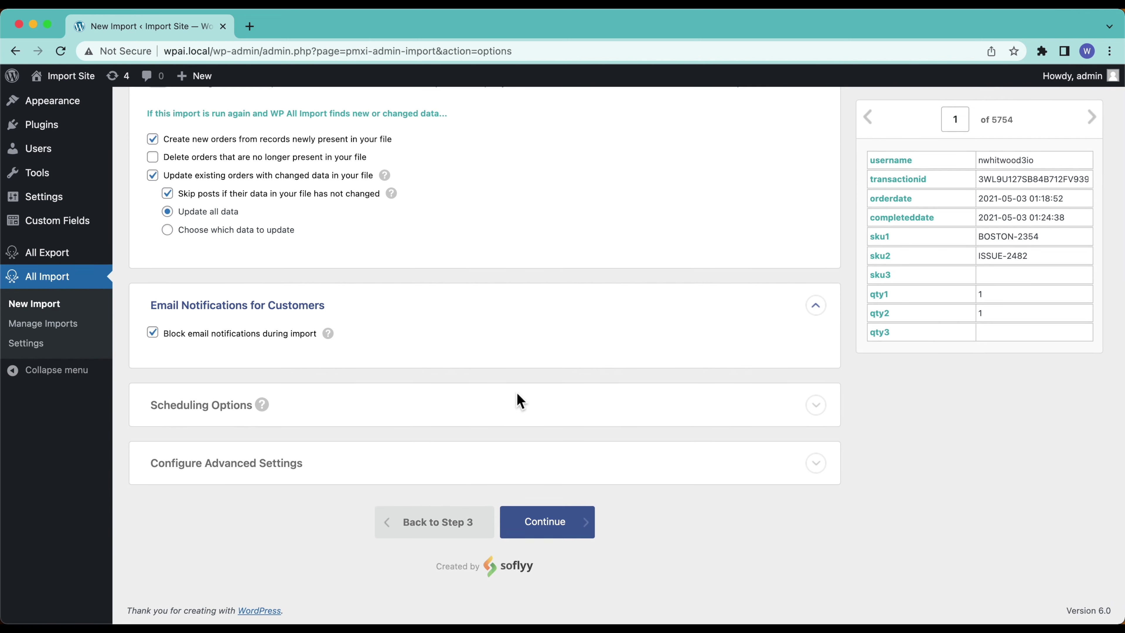
# - Glance over the advanced import settings, then continue to the Confirm & Run summary of 5754 rows
pyautogui.click(286, 467)
pyautogui.scroll(-1, 286, 467)
pyautogui.scroll(-4, 286, 467)
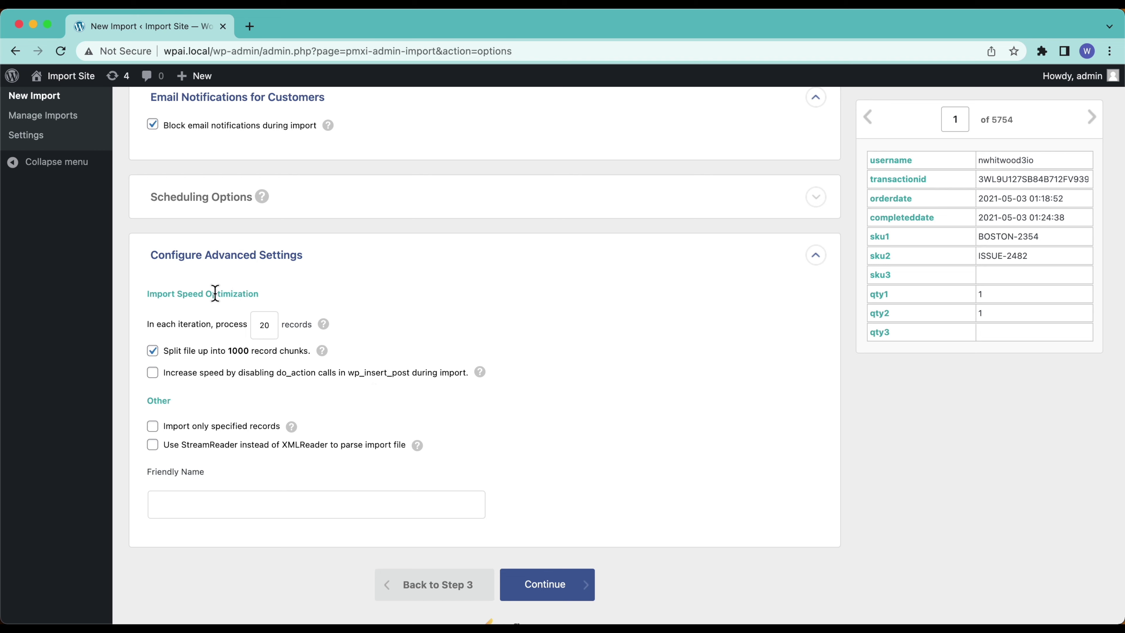
pyautogui.click(293, 262)
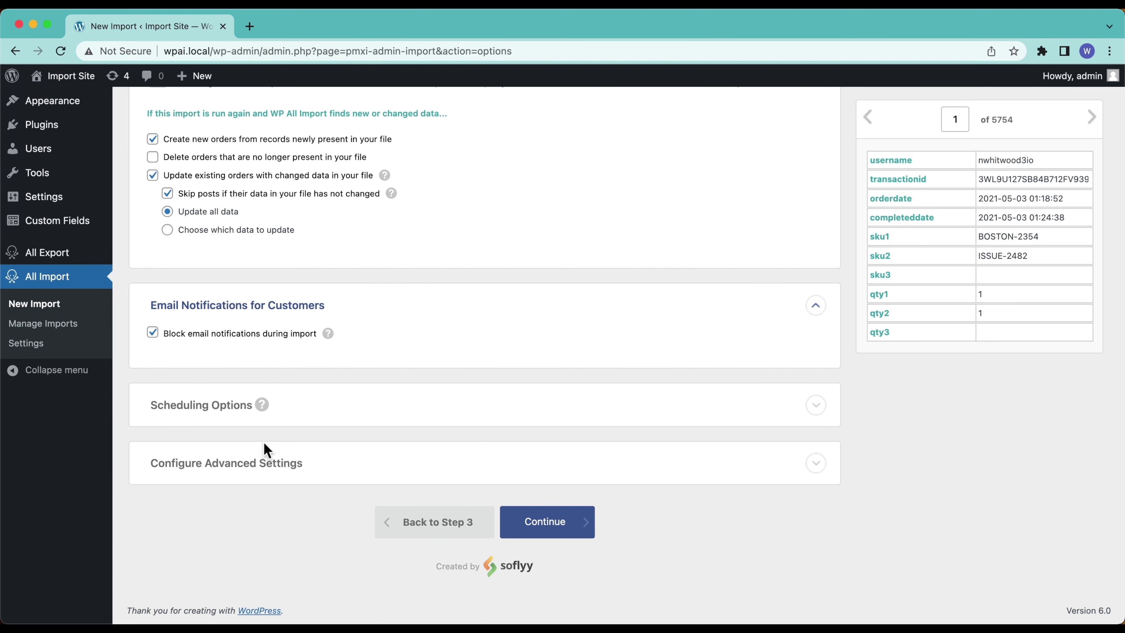
pyautogui.click(580, 523)
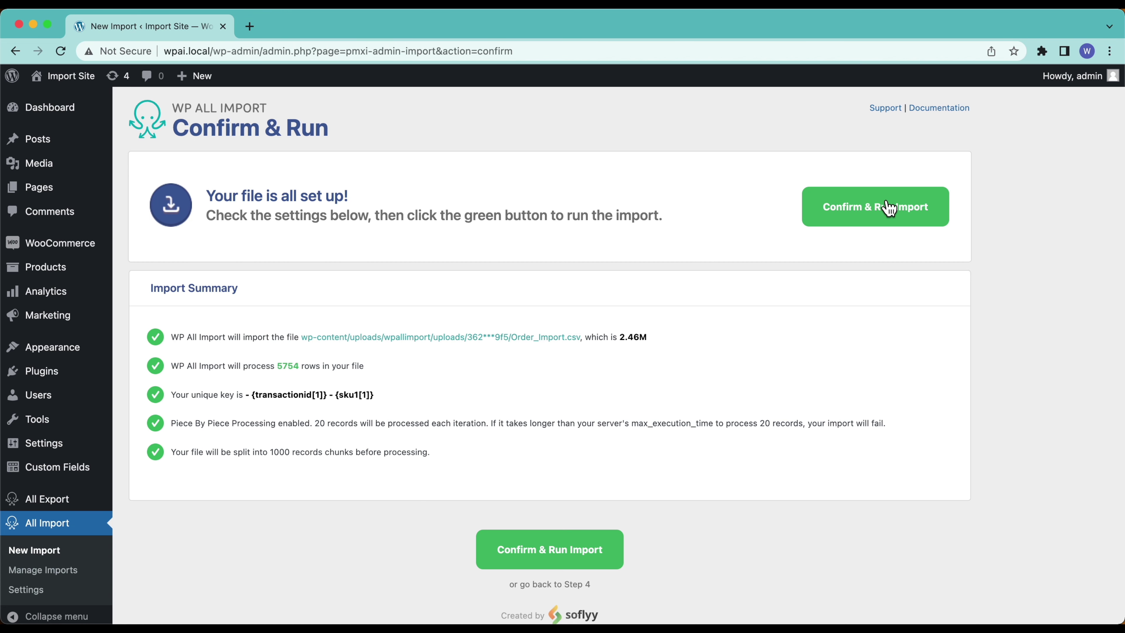
# - Run the import until all 5754 Order_Import.csv records become new orders
pyautogui.click(889, 208)
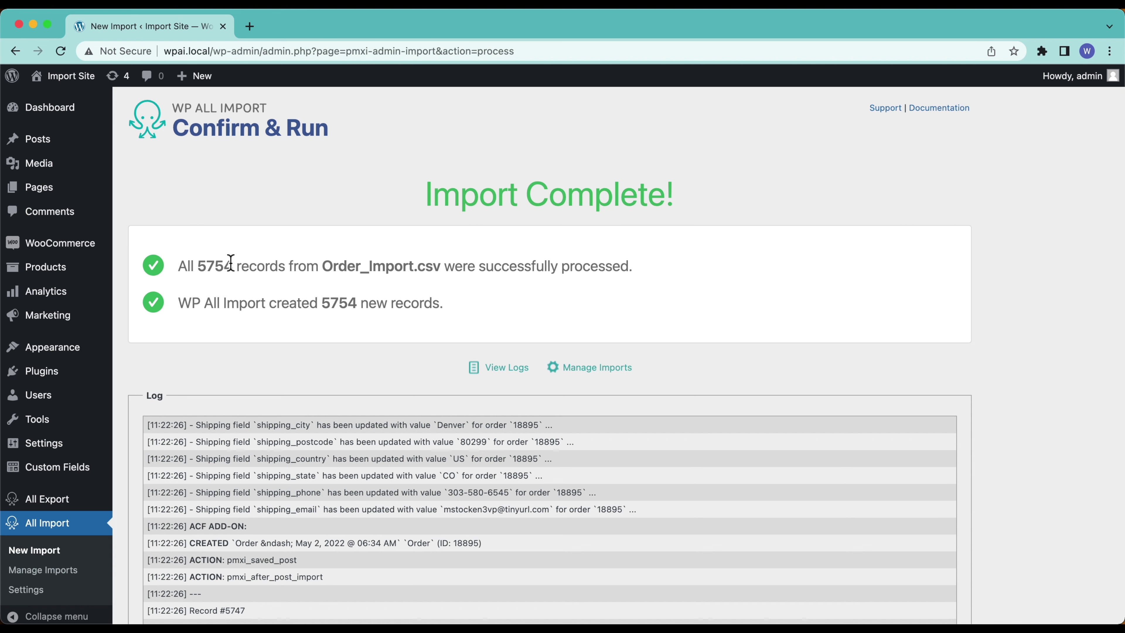
pyautogui.moveTo(88, 258)
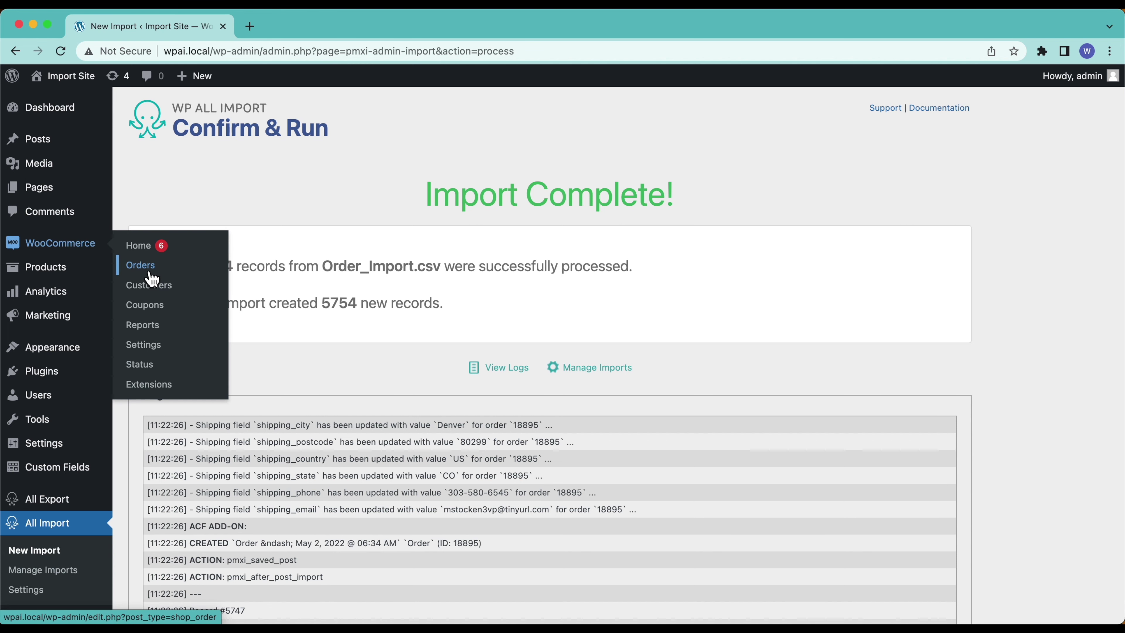
# - Open the WooCommerce Orders list and scroll through the imported Completed orders
pyautogui.click(141, 266)
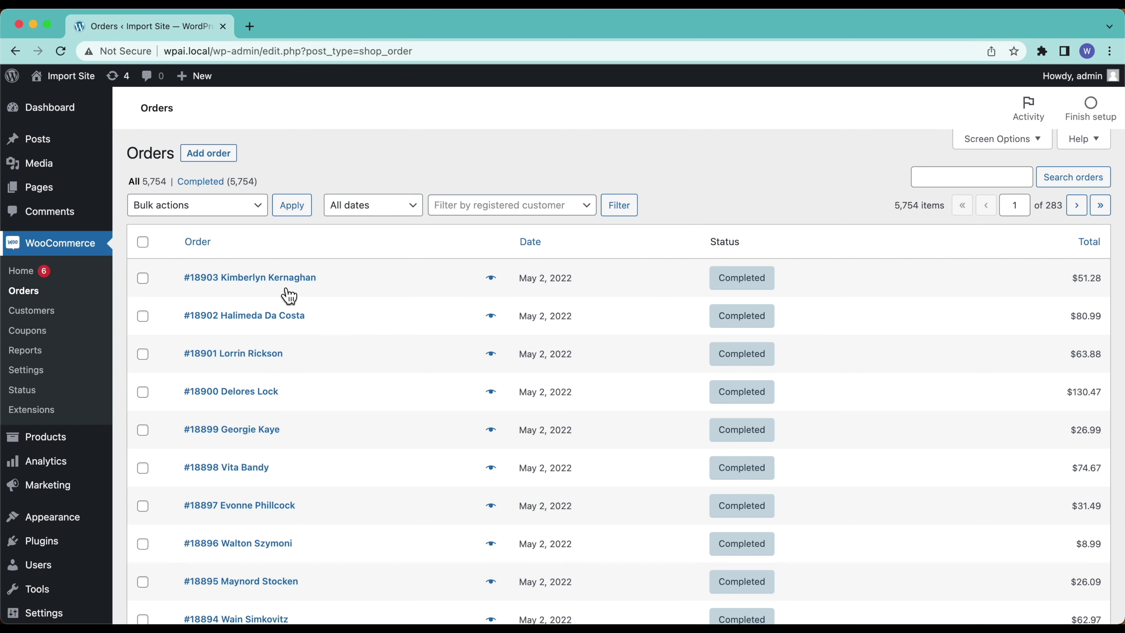
pyautogui.scroll(-10, 289, 296)
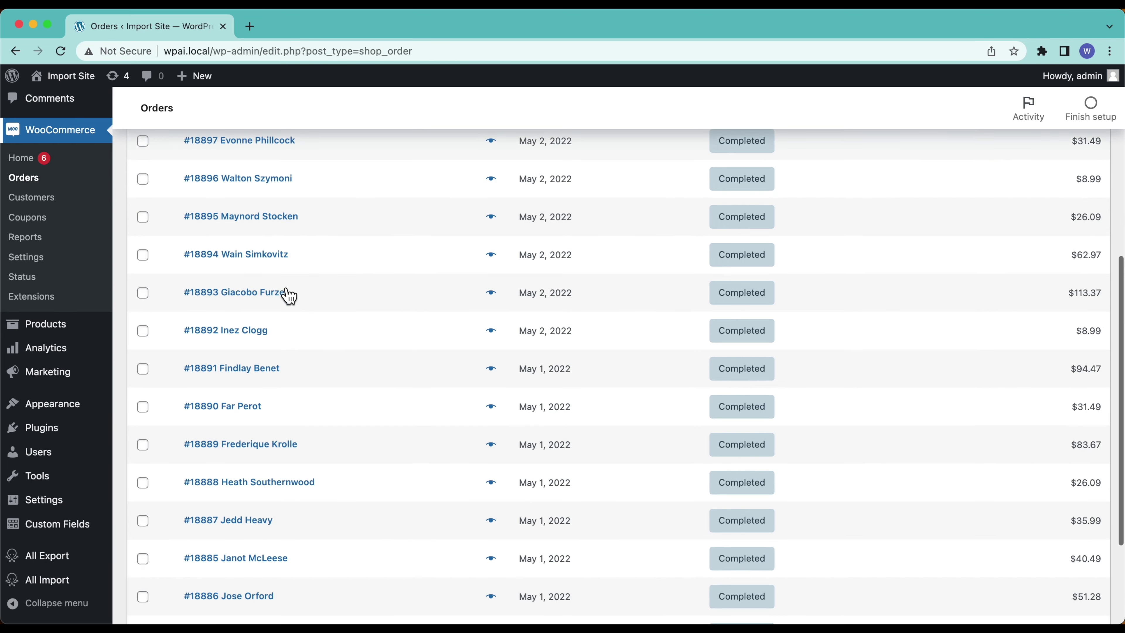
pyautogui.scroll(10, 286, 294)
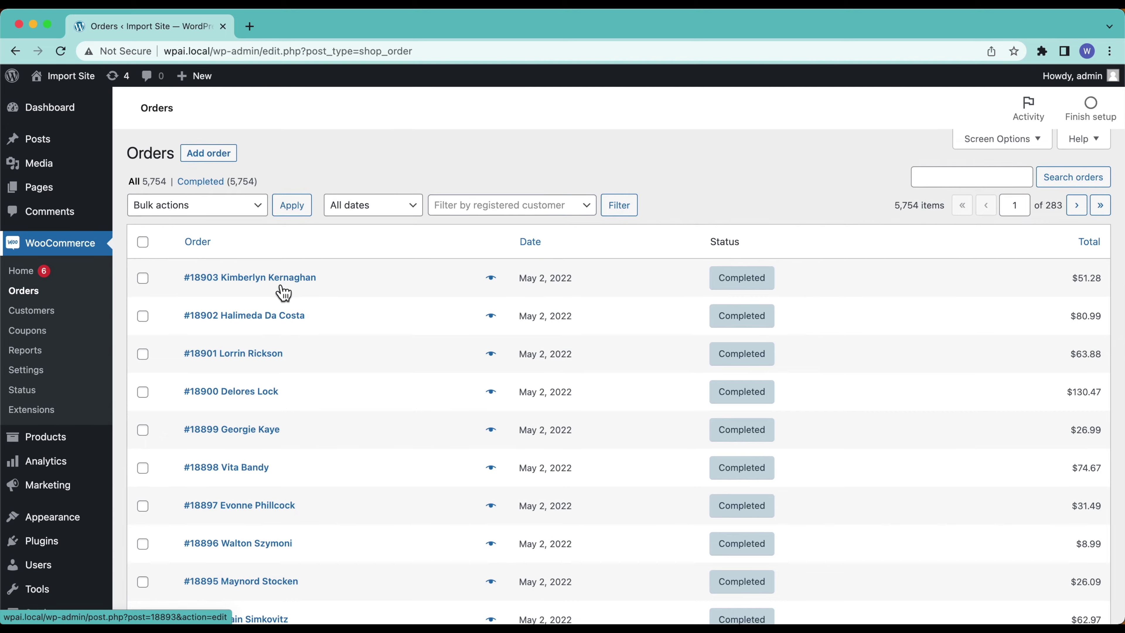
pyautogui.scroll(-10, 282, 292)
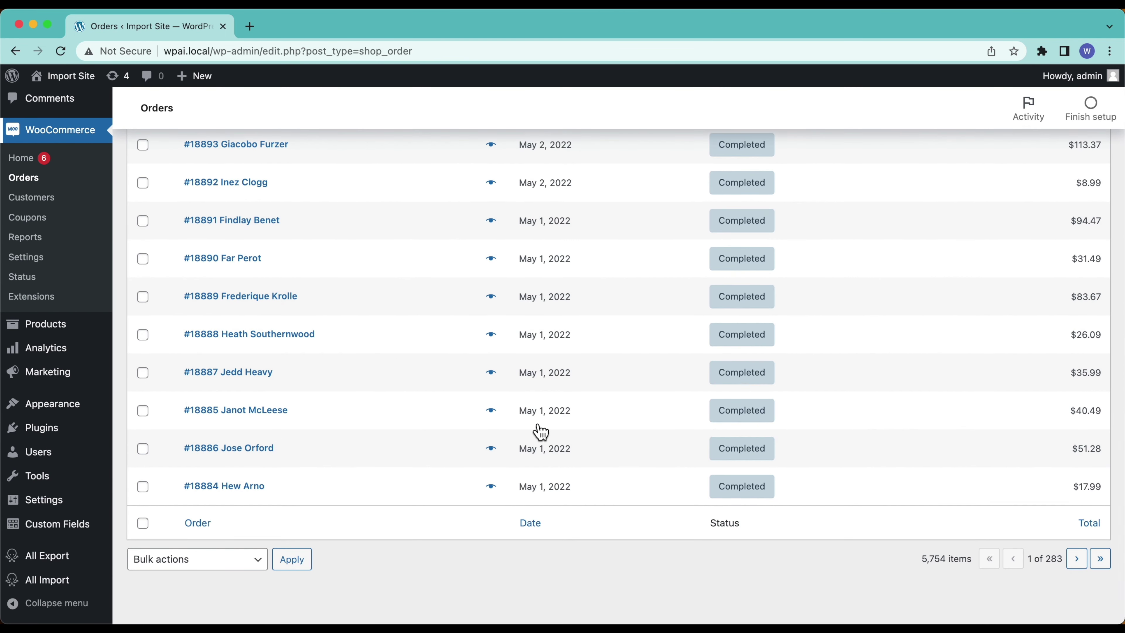
# - Go to page 2 of 283 and open one imported order in a new tab
pyautogui.click(1083, 565)
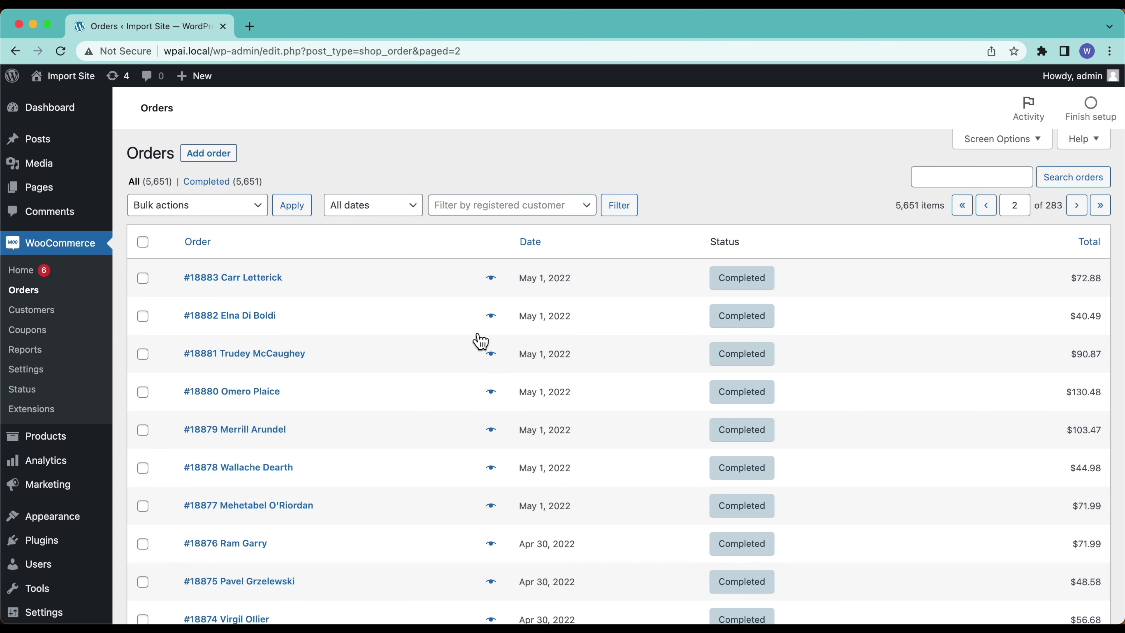
pyautogui.scroll(-5, 562, 358)
pyautogui.scroll(-5, 564, 359)
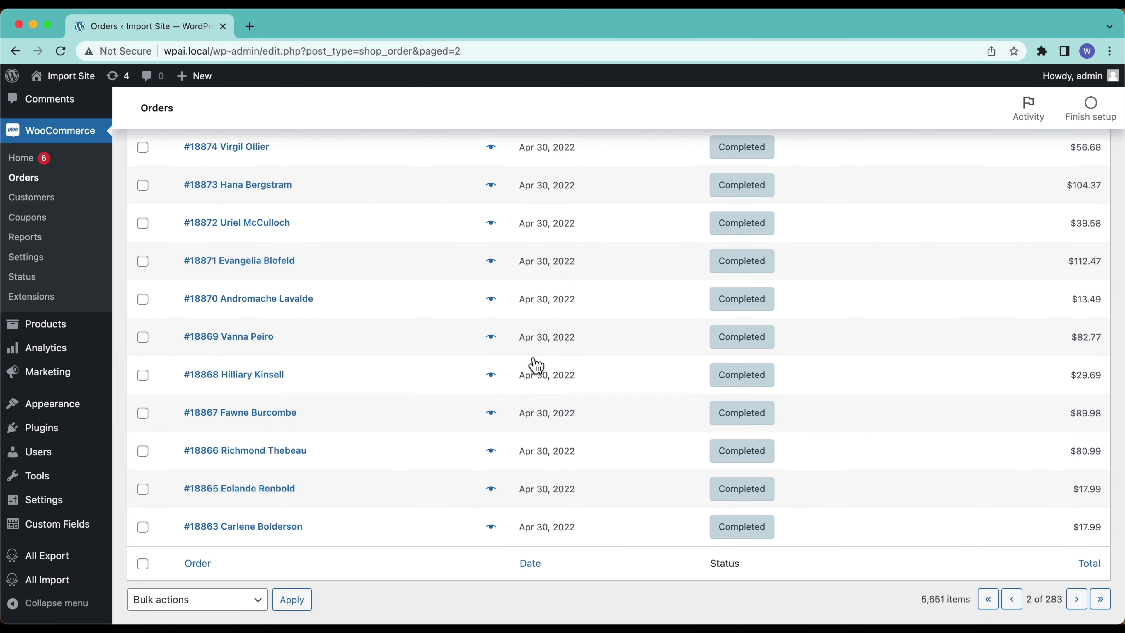
pyautogui.scroll(6, 576, 355)
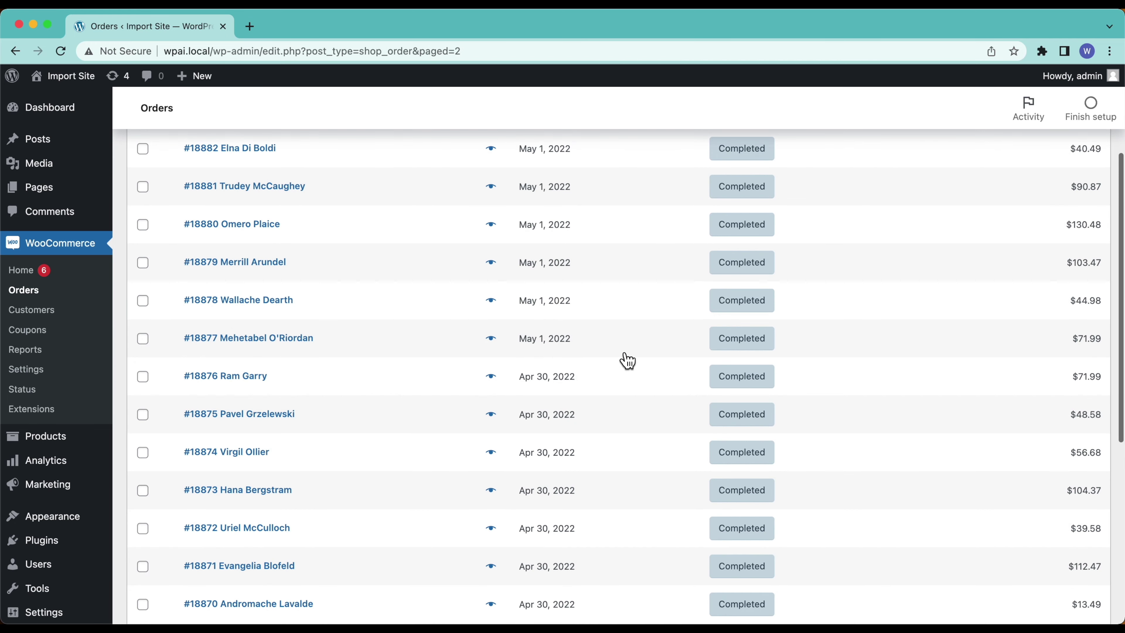
pyautogui.keyDown('super'); pyautogui.click(249, 419); pyautogui.keyUp('super')
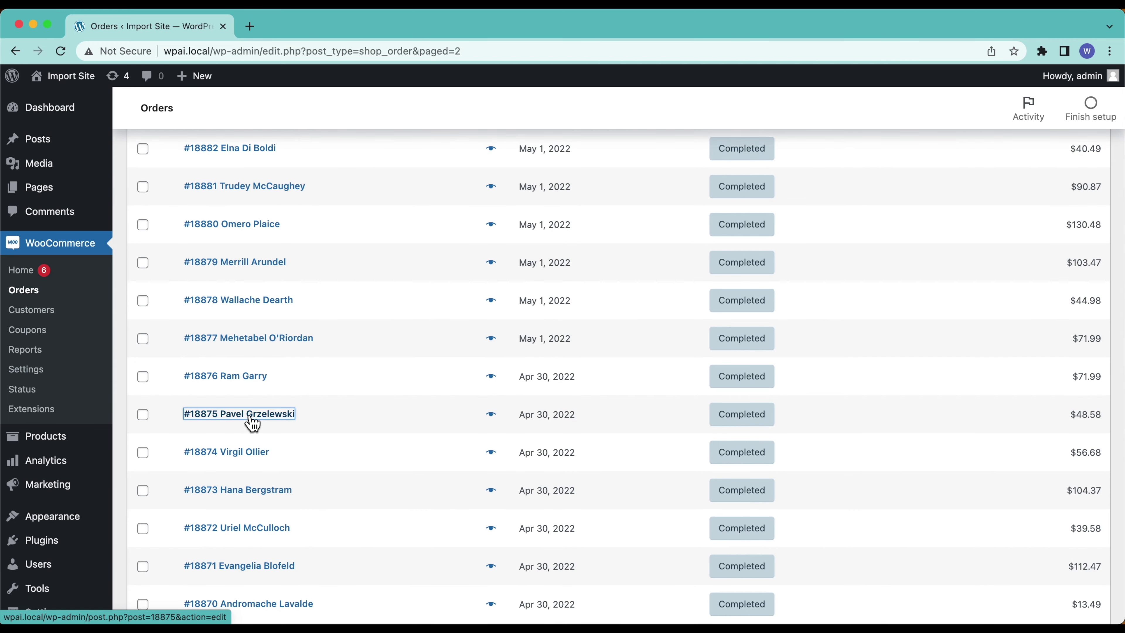
# - Check the order's edit page: Completed, 2022-04-30, two Kloset Slip Dress items totaling $48.58
pyautogui.click(315, 30)
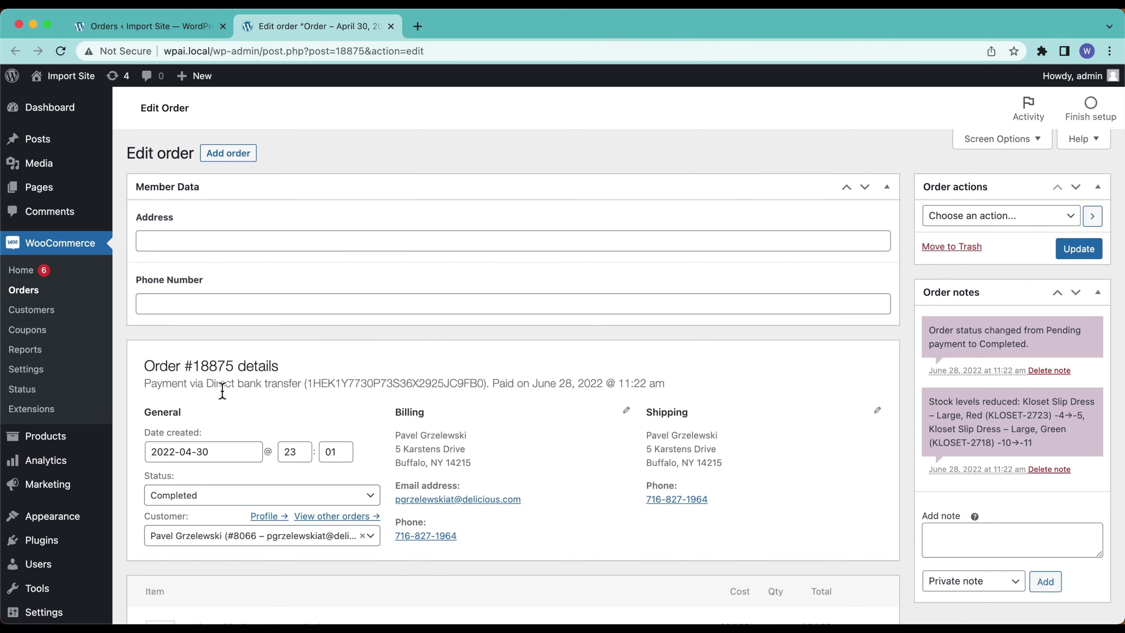
pyautogui.scroll(-2, 222, 390)
pyautogui.scroll(-9, 224, 394)
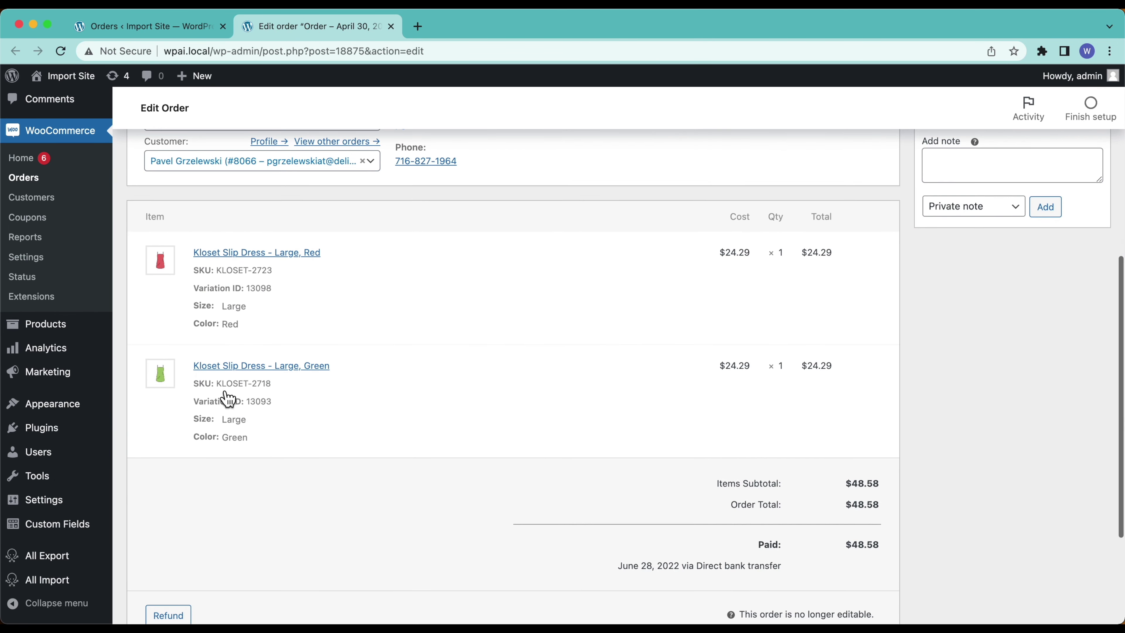
pyautogui.scroll(5, 648, 493)
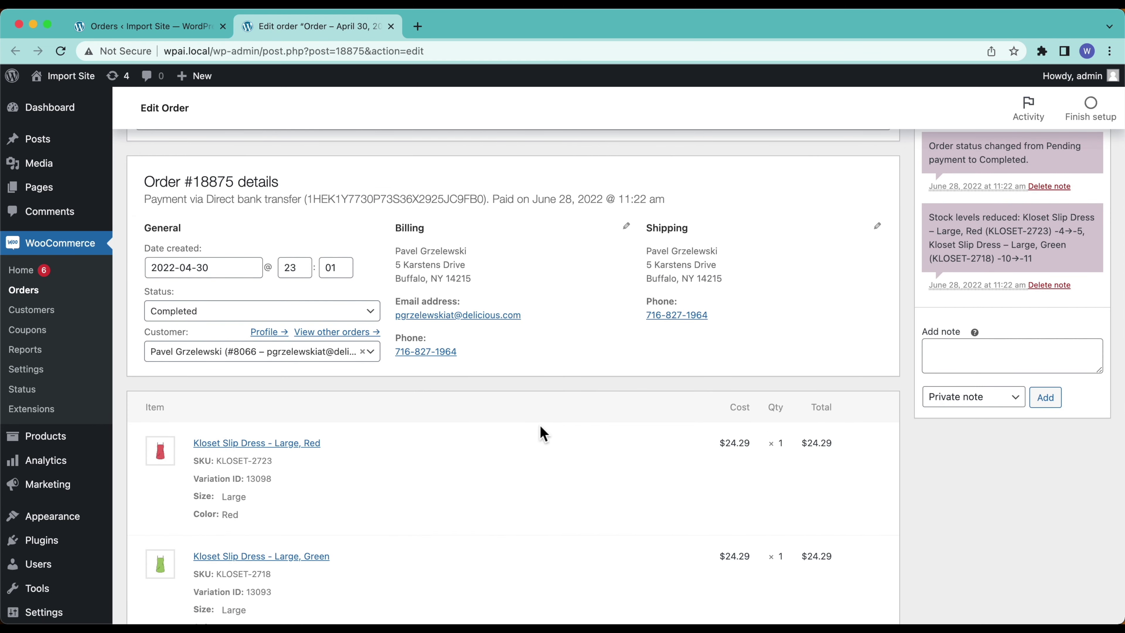
pyautogui.scroll(-10, 542, 431)
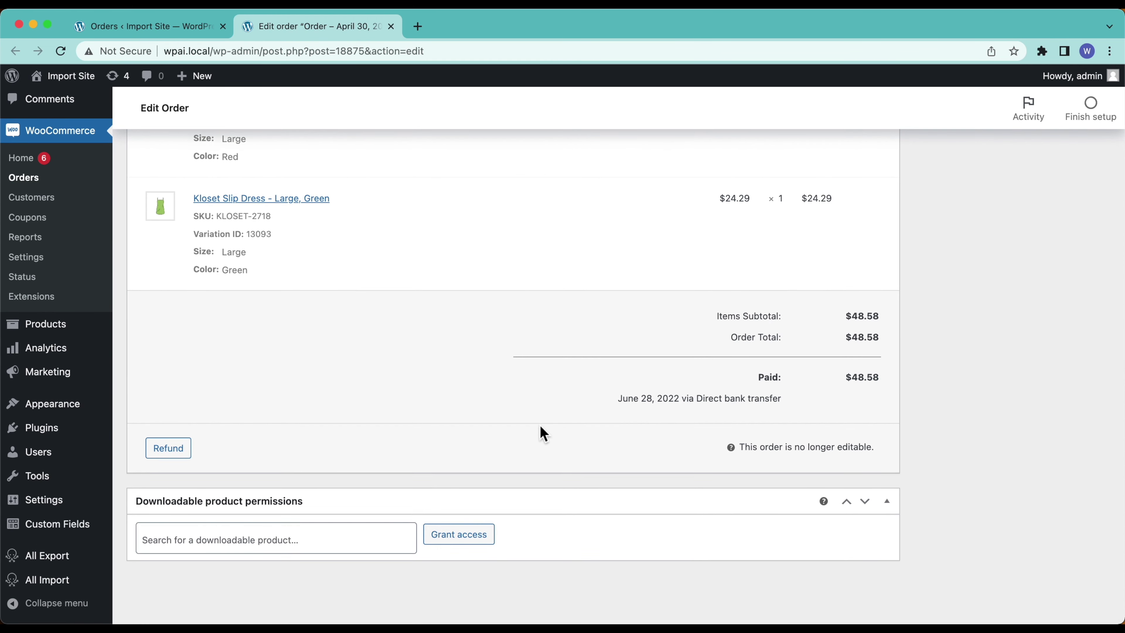
pyautogui.scroll(5, 540, 427)
pyautogui.scroll(4, 540, 426)
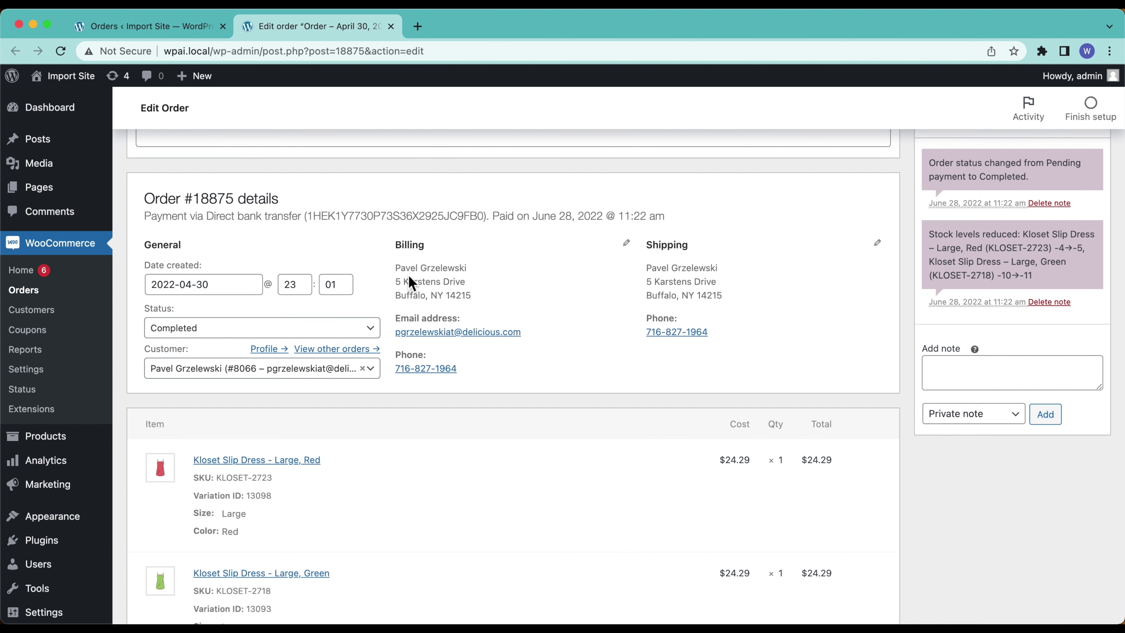
pyautogui.scroll(-2, 472, 341)
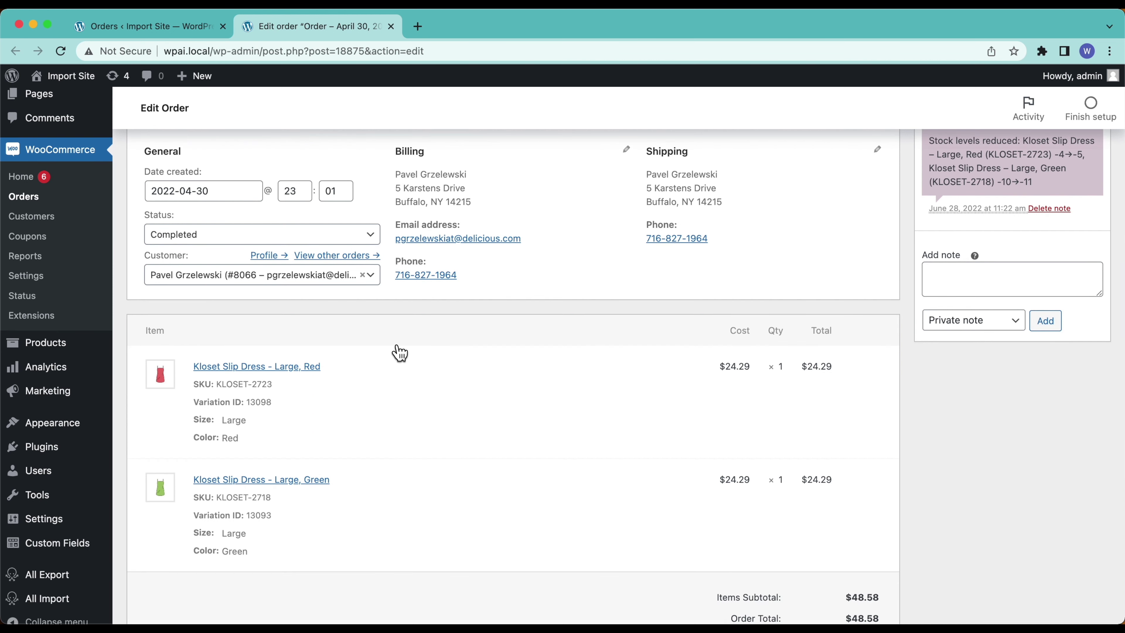
pyautogui.scroll(1, 395, 352)
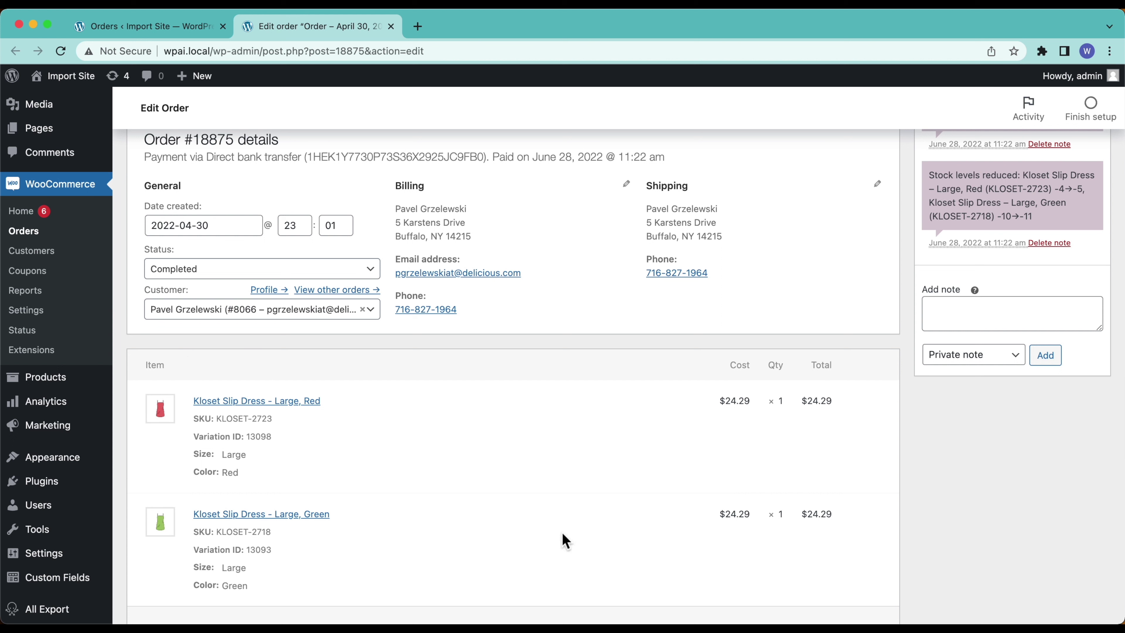